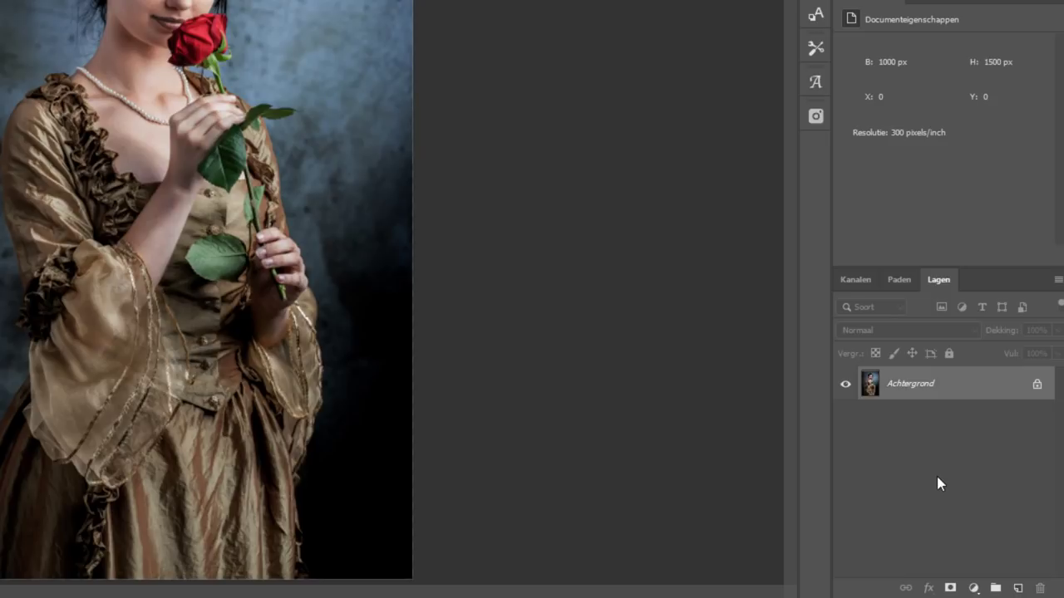
# Step: Convert the Achtergrond layer into an embedded smart object, Laag 0
pyautogui.rightClick(945, 391)
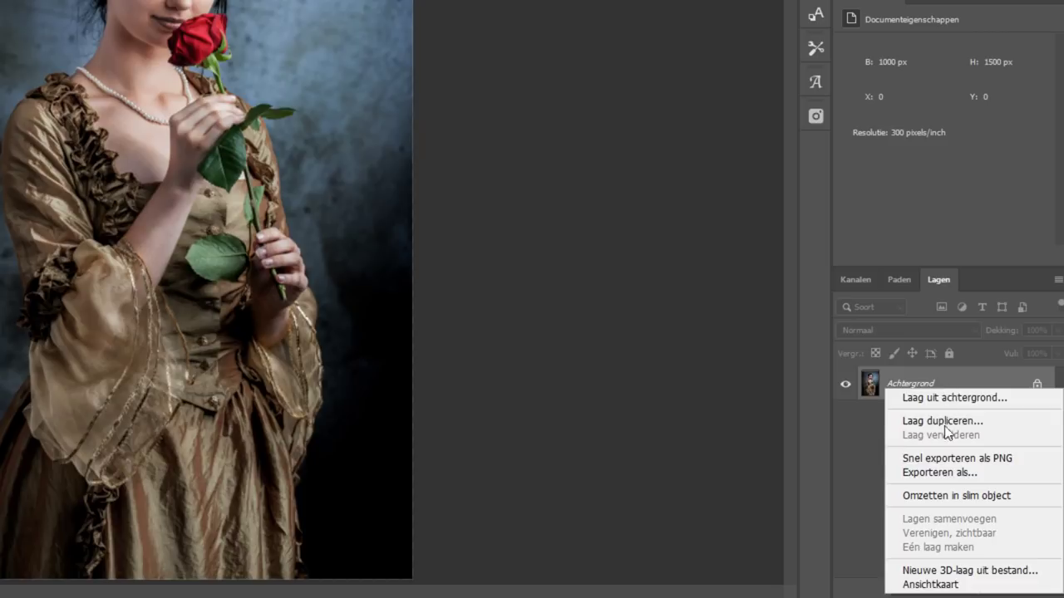
pyautogui.click(949, 494)
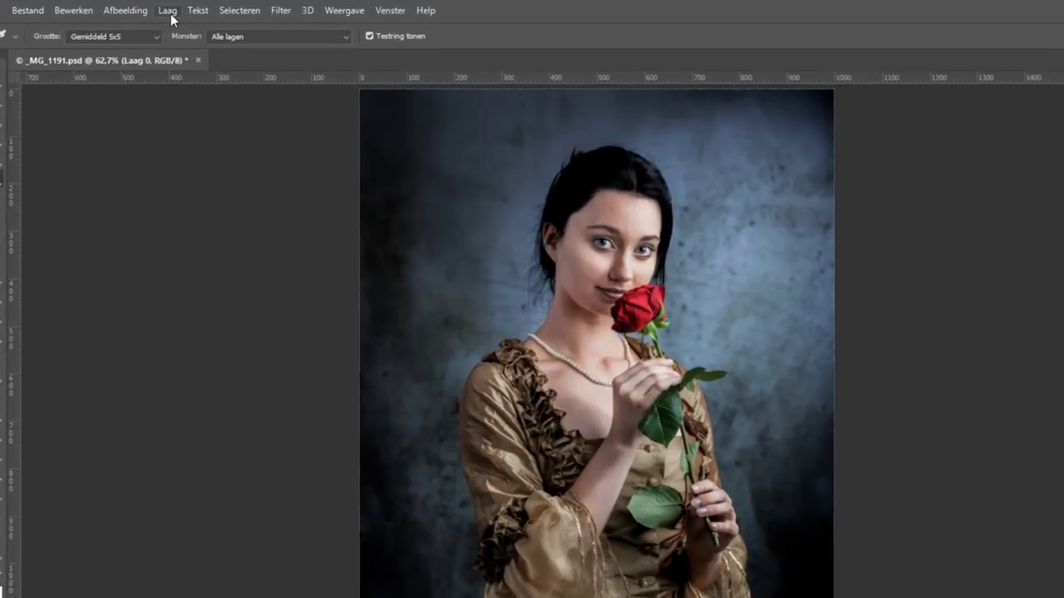
# Step: Duplicate Laag 0 as Laag 0 kopiëren, hide the copy, and reselect Laag 0
pyautogui.click(152, 9)
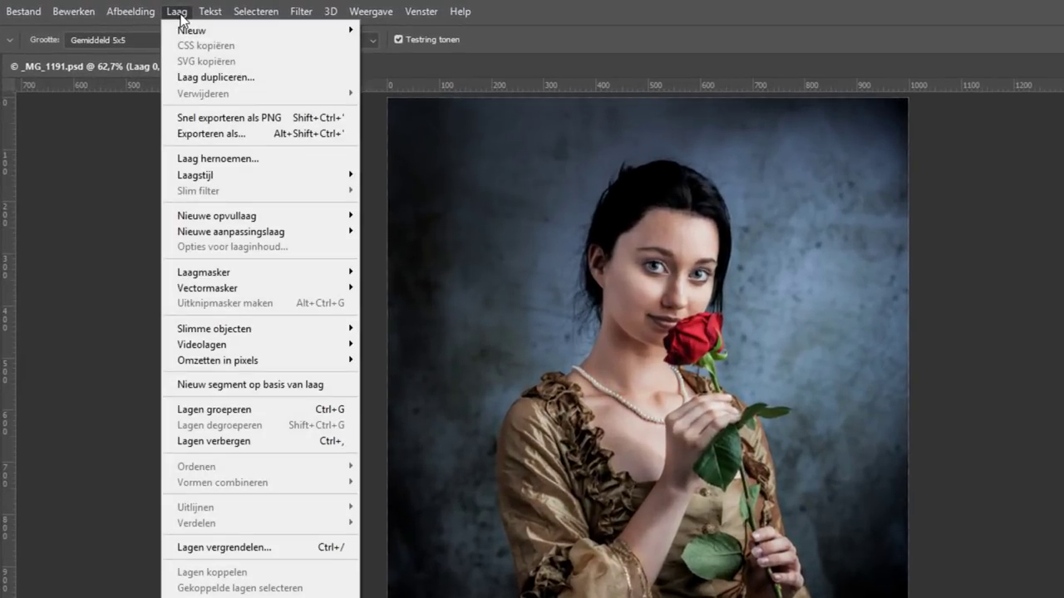
pyautogui.click(218, 81)
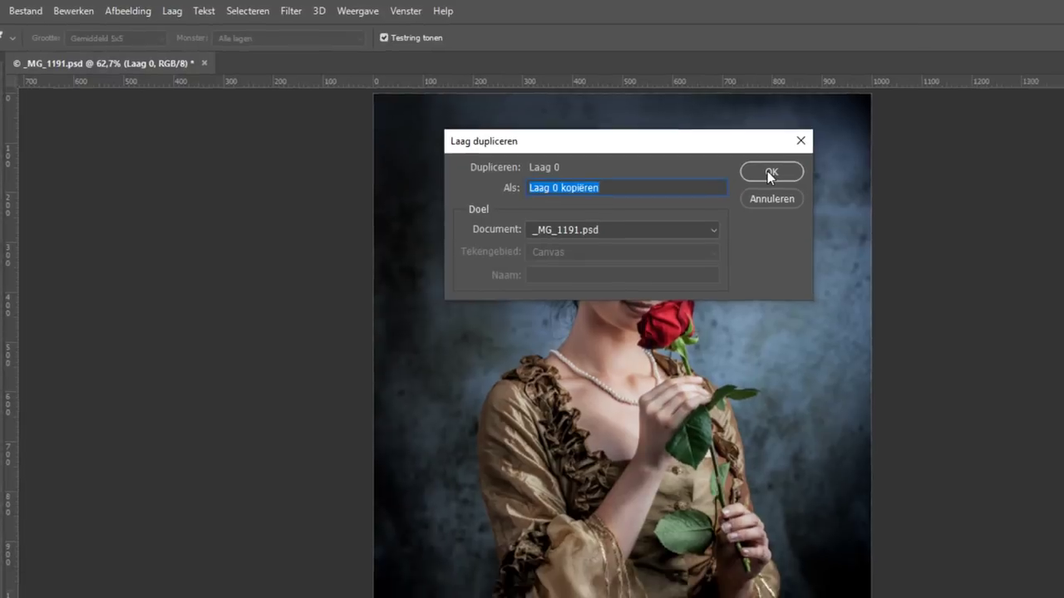
pyautogui.click(771, 172)
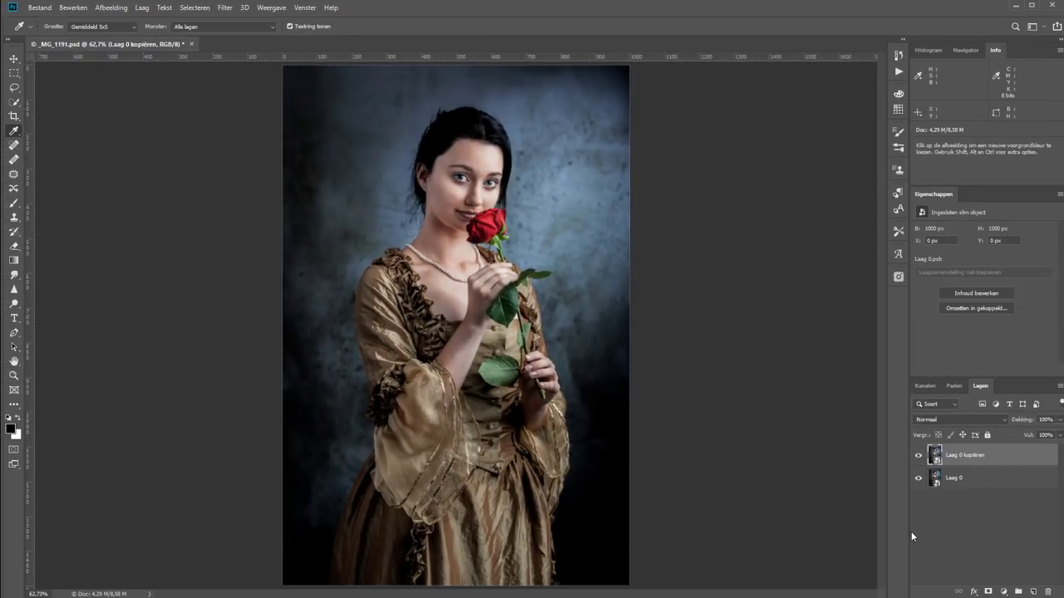
pyautogui.click(918, 455)
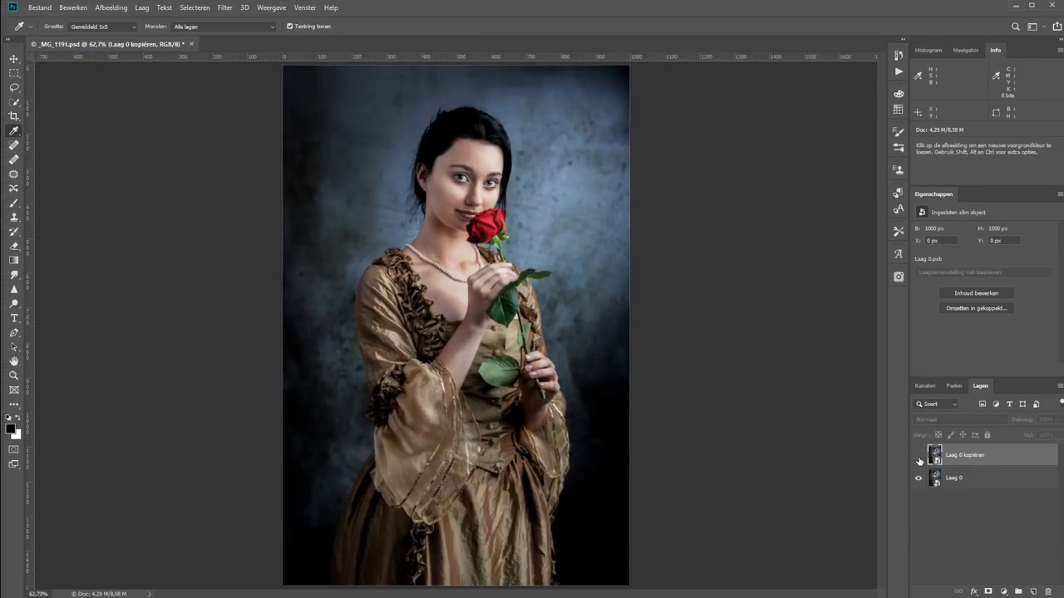
pyautogui.click(1003, 485)
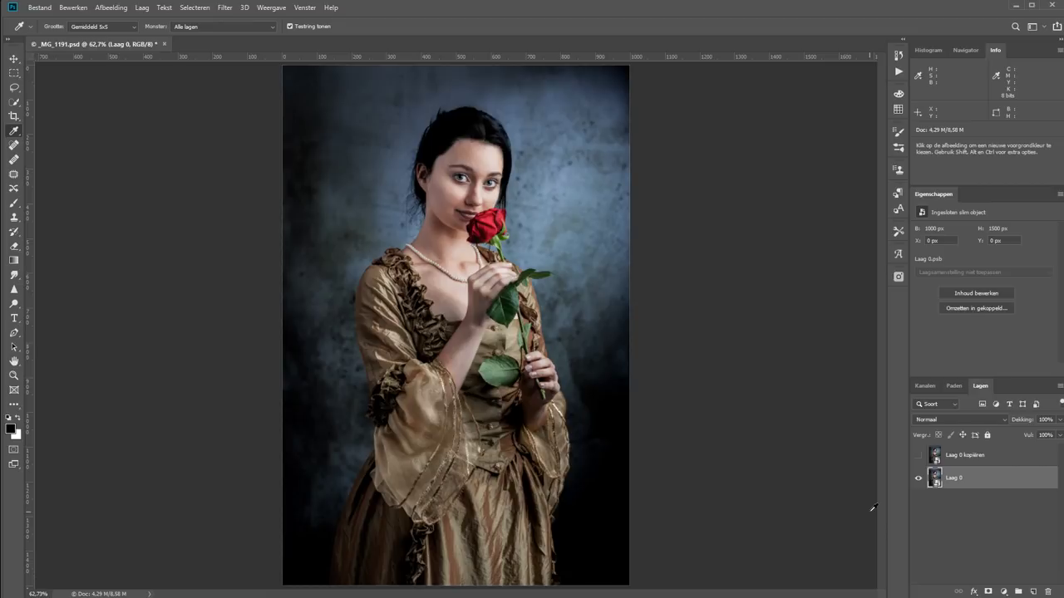
# Step: Apply the Waterverf filter with brush detail 9, shadow intensity 0 and texture 1
pyautogui.click(226, 7)
pyautogui.click(237, 53)
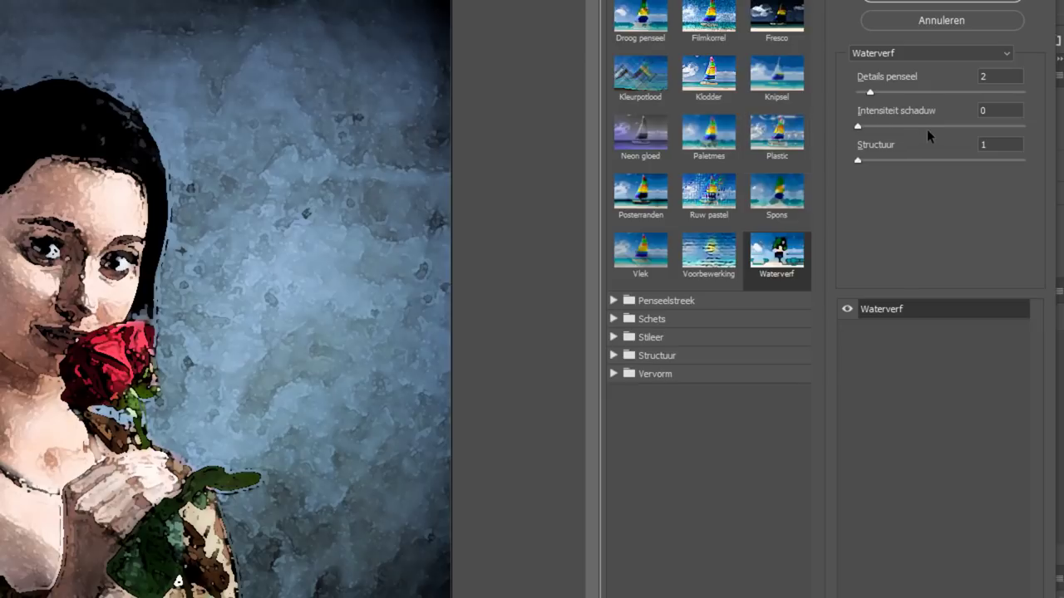
pyautogui.click(953, 126)
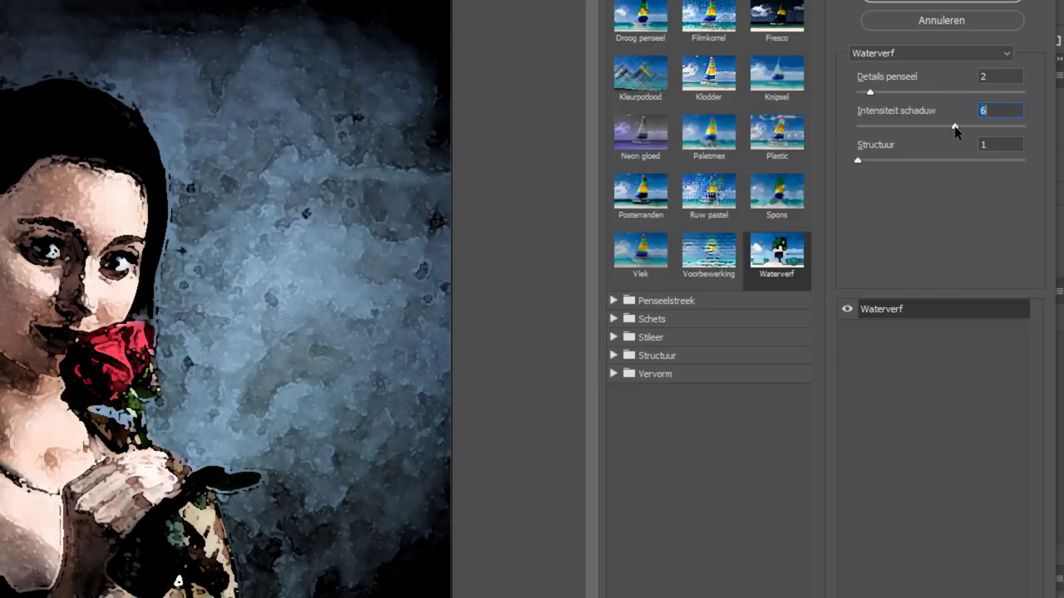
pyautogui.click(997, 127)
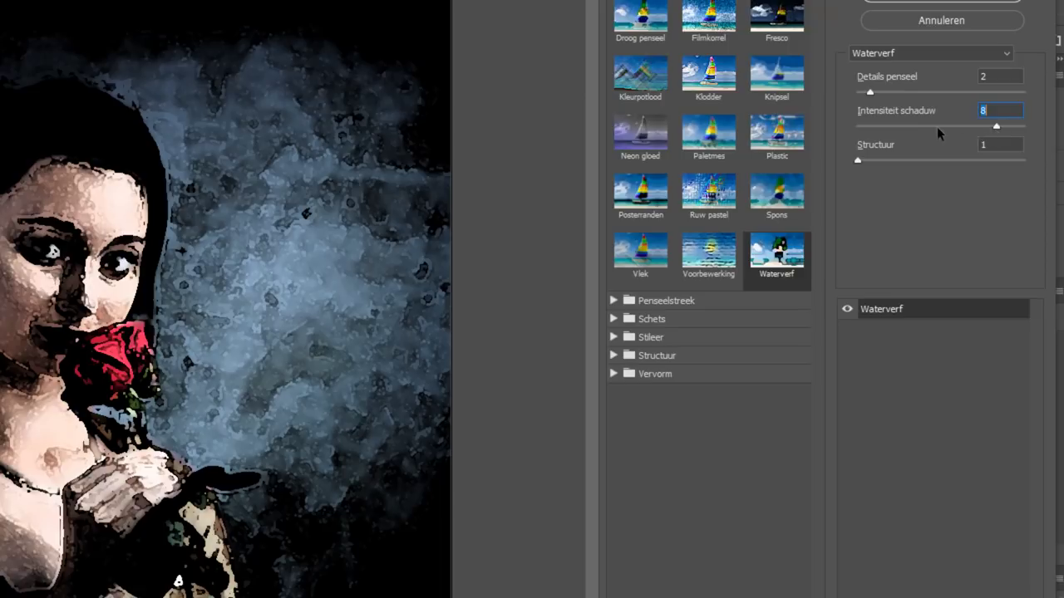
pyautogui.click(857, 126)
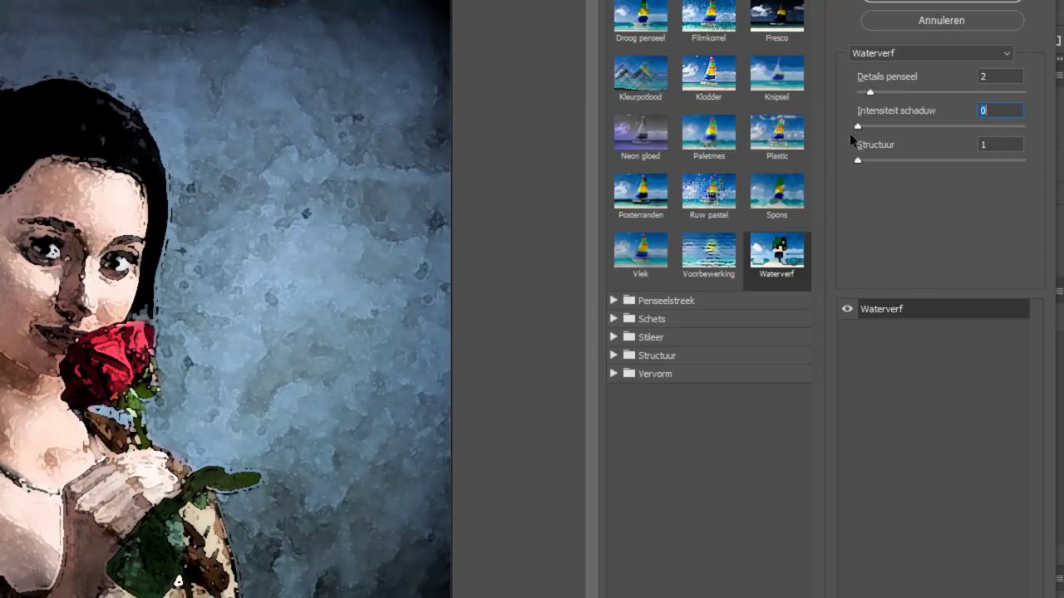
pyautogui.moveTo(891, 159); pyautogui.dragTo(975, 162)
pyautogui.click(995, 159)
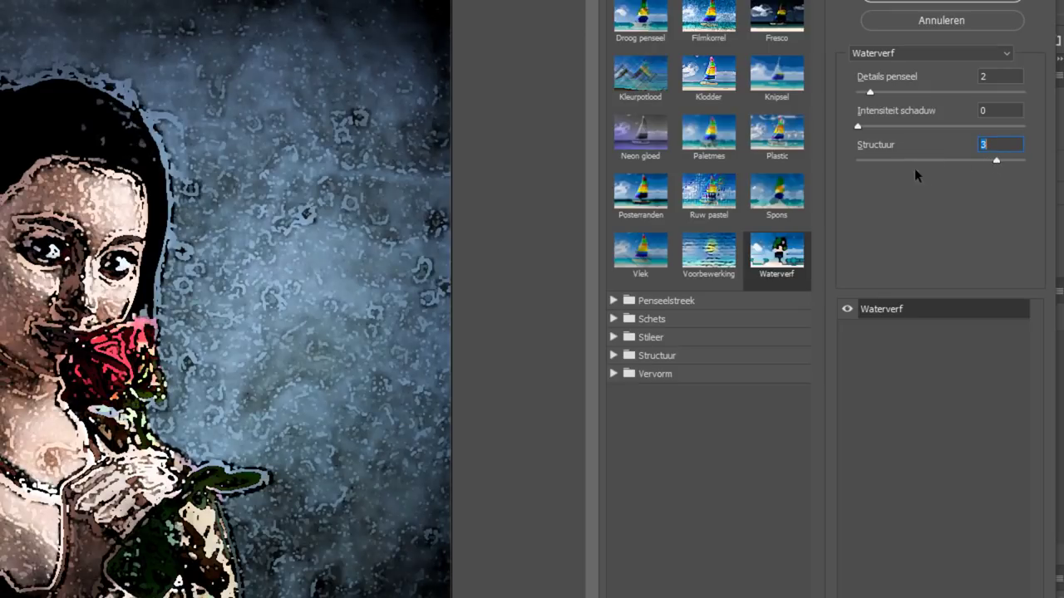
pyautogui.click(858, 160)
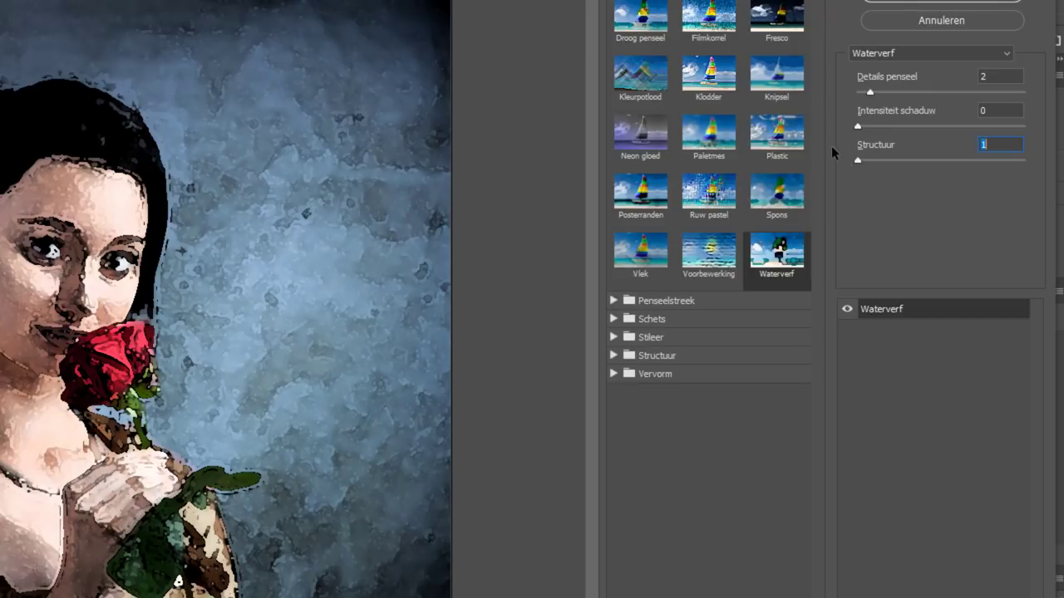
pyautogui.click(904, 92)
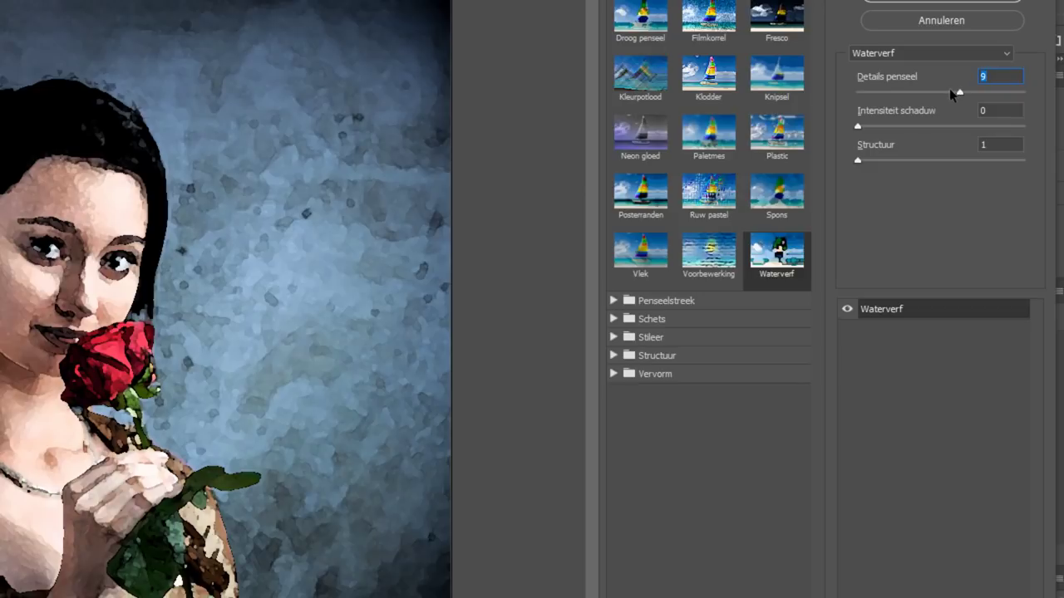
pyautogui.click(949, 2)
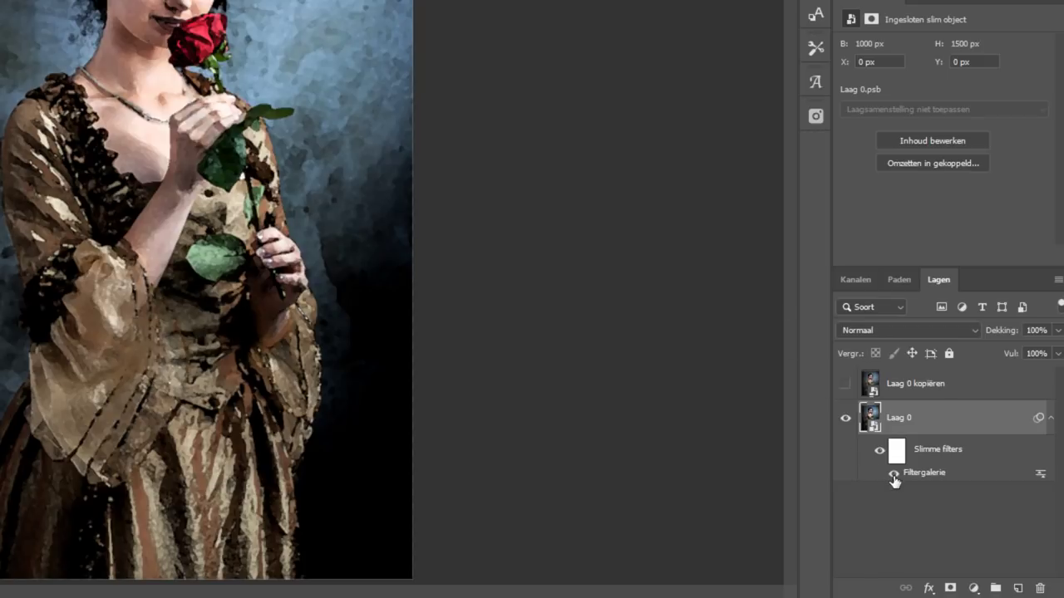
pyautogui.click(894, 475)
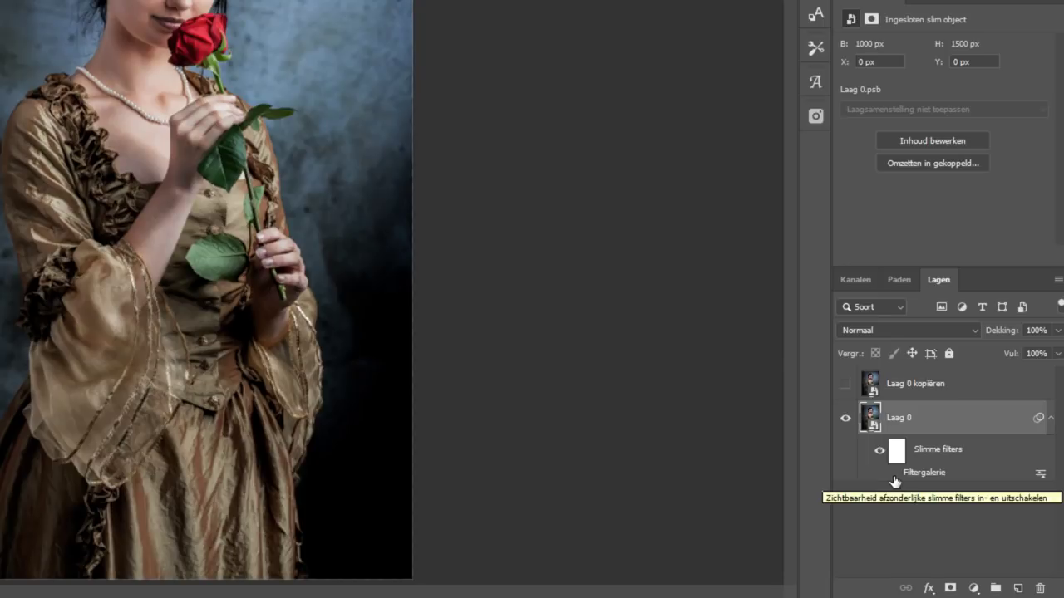
pyautogui.click(893, 473)
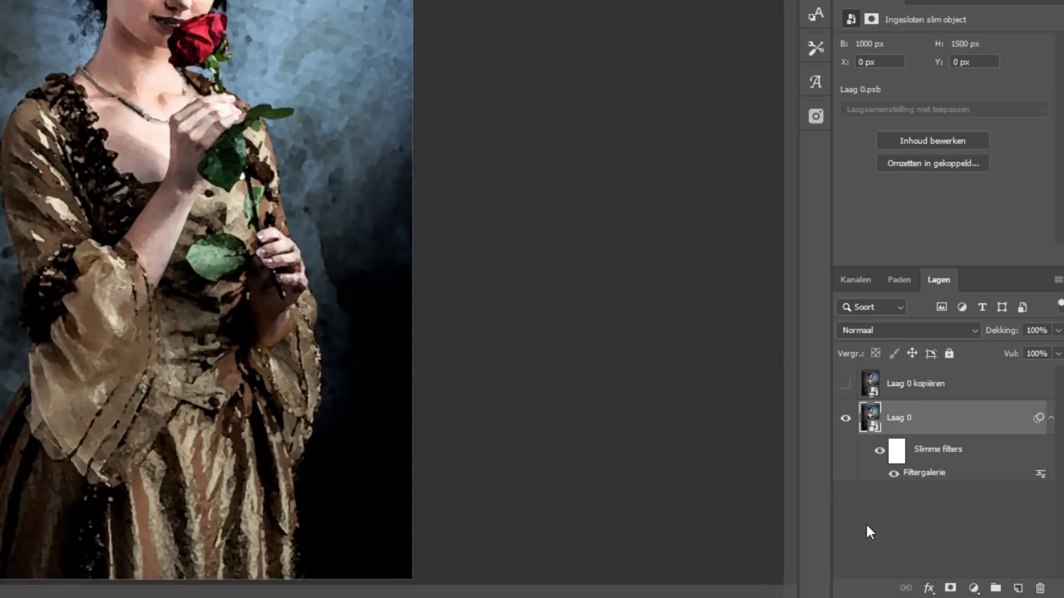
pyautogui.doubleClick(923, 474)
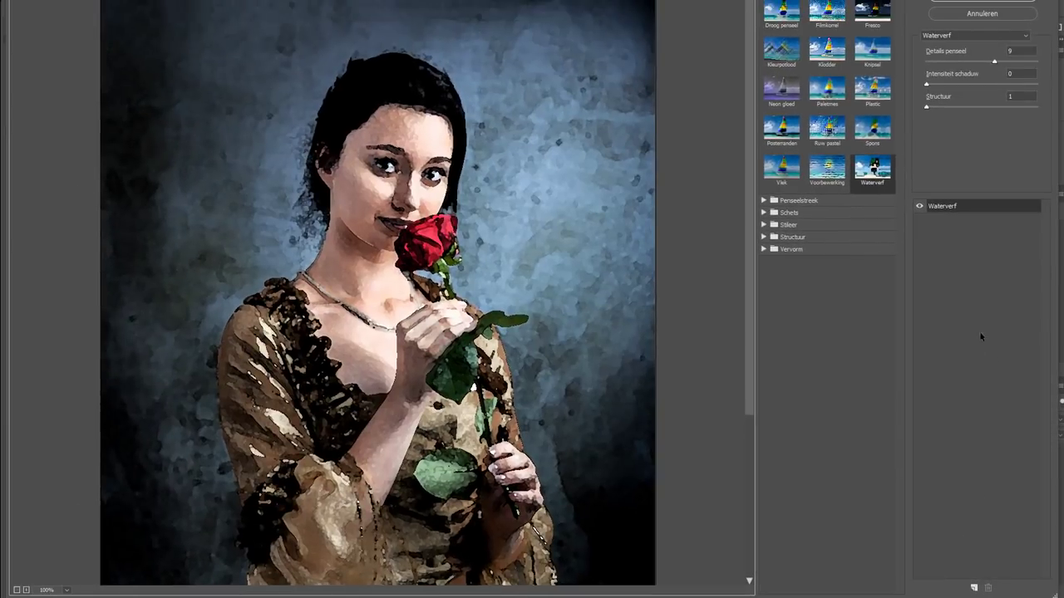
pyautogui.click(1001, 2)
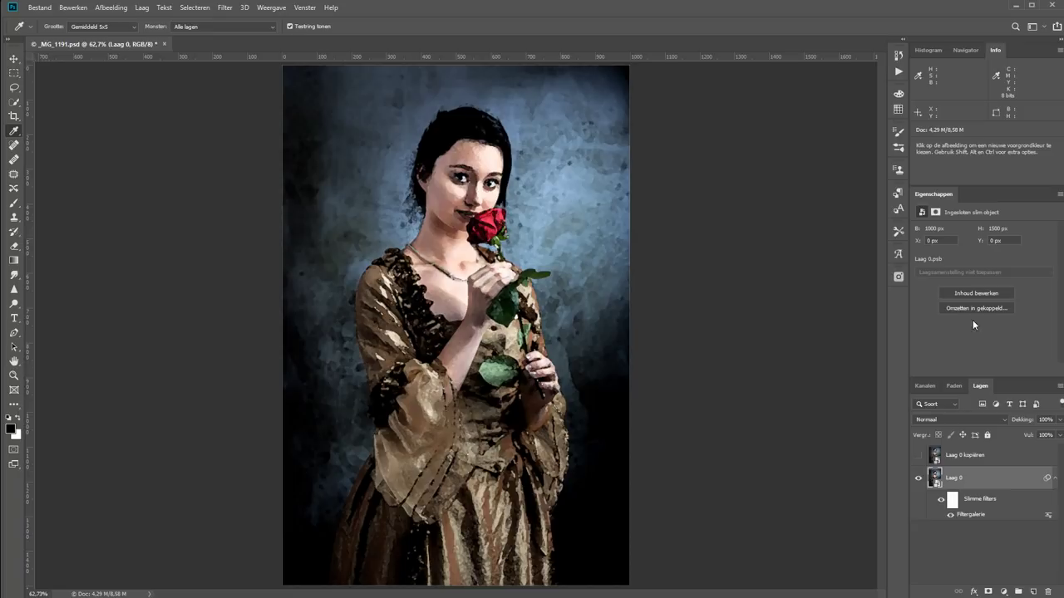
pyautogui.hotkey('ctrl', '1')
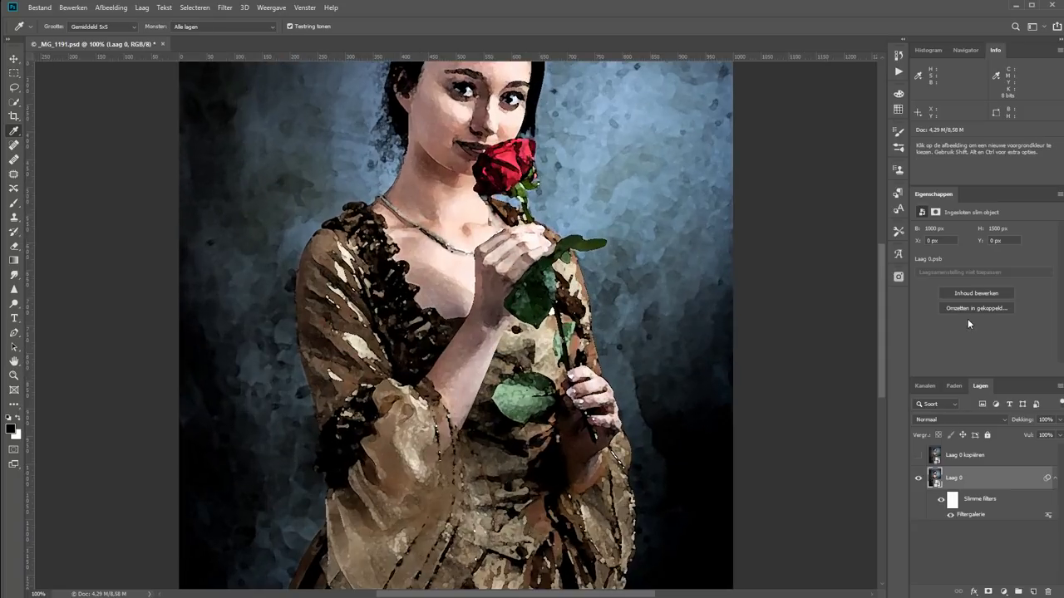
pyautogui.press('h')
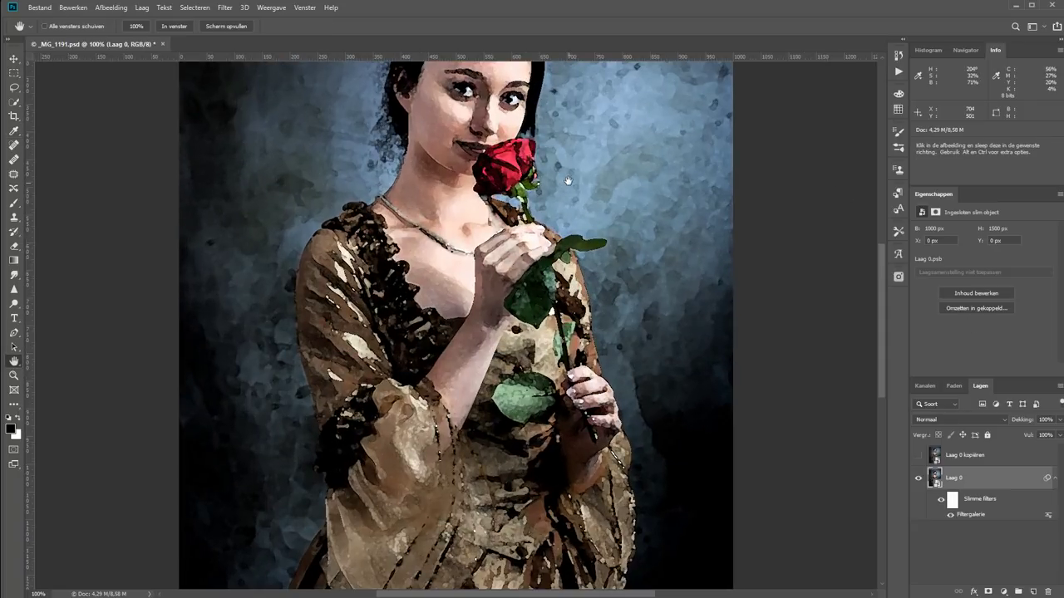
pyautogui.moveTo(568, 182); pyautogui.dragTo(586, 275)
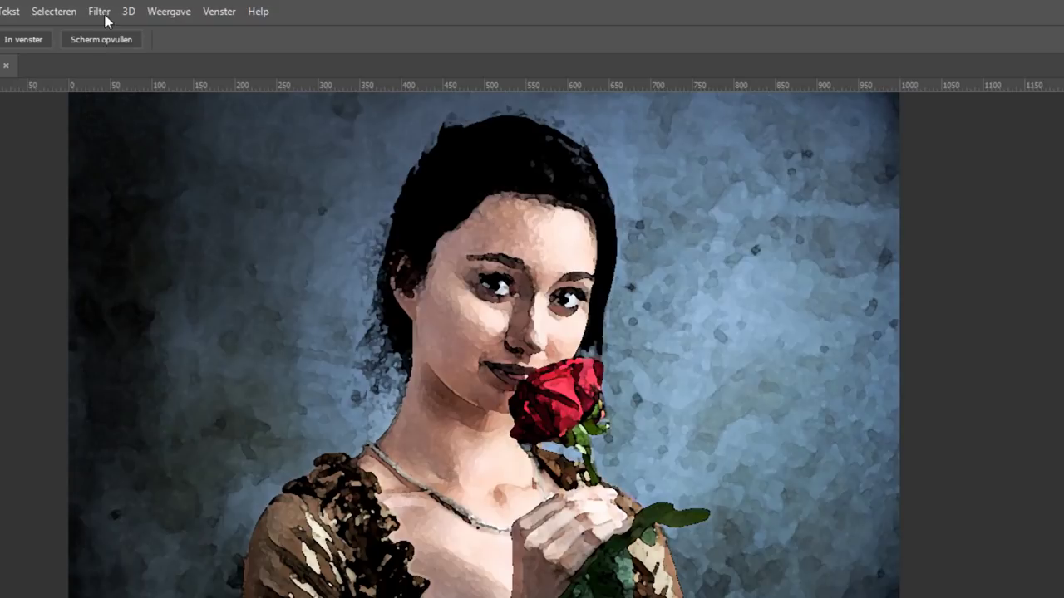
# Step: Try Gaussiaans vervagen radii of 0.1–0.4 pixels, comparing with the preview off and on
pyautogui.click(102, 13)
pyautogui.moveTo(187, 294)
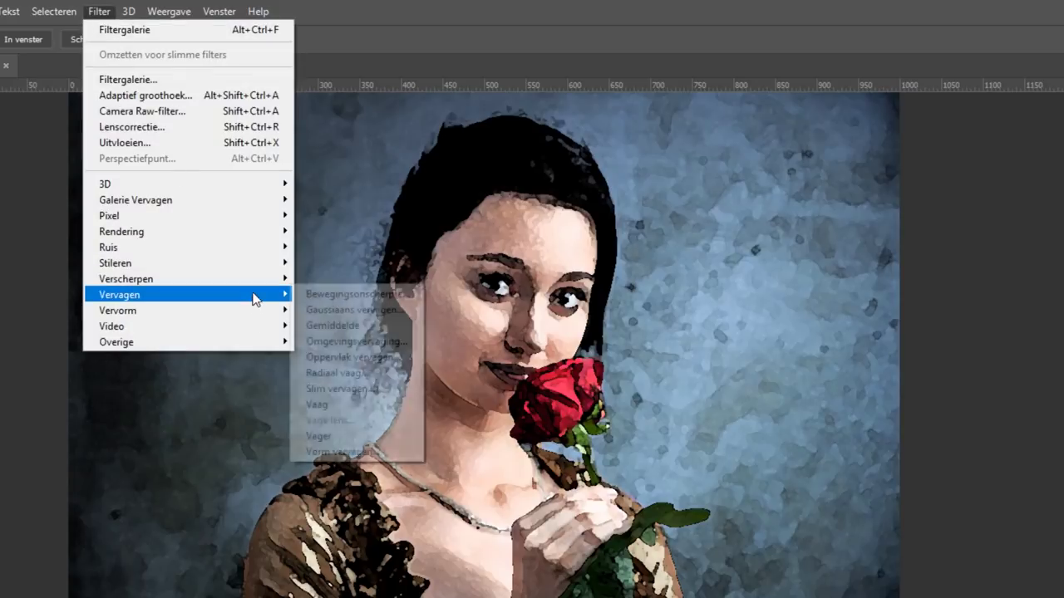
pyautogui.click(341, 312)
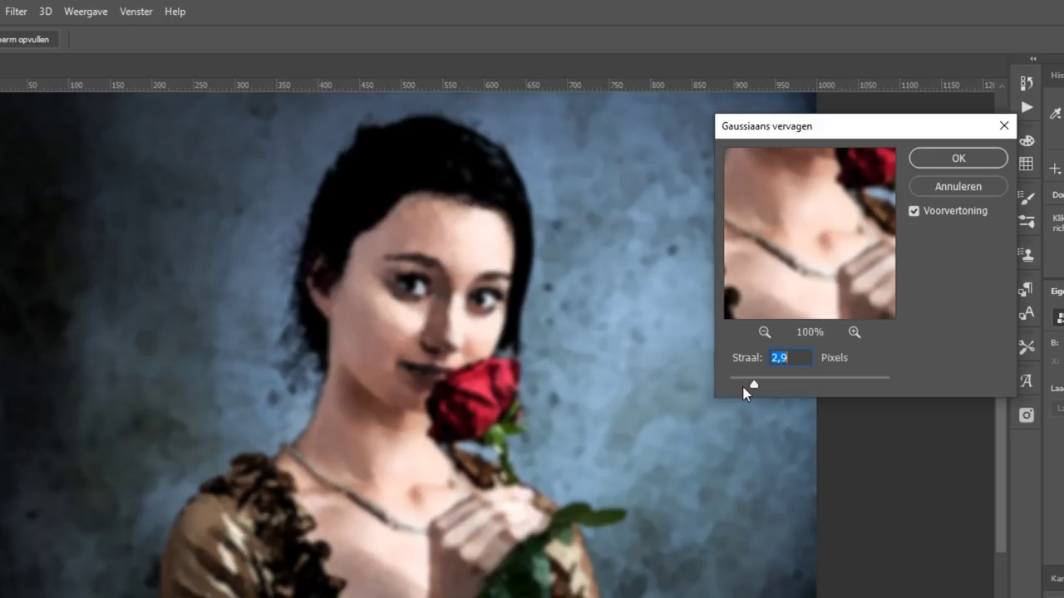
pyautogui.moveTo(748, 387); pyautogui.dragTo(713, 390)
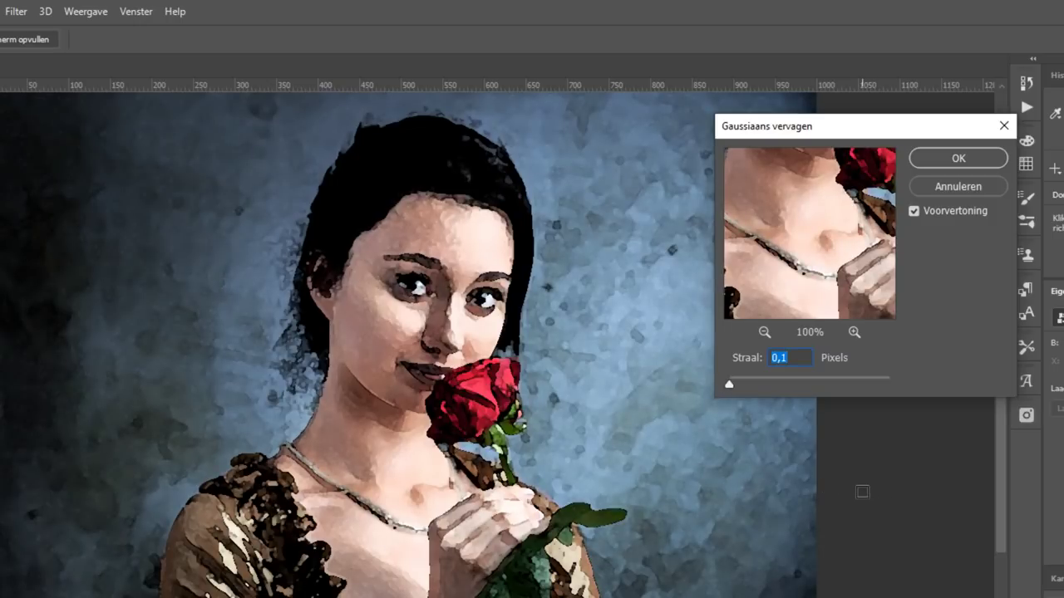
pyautogui.press('Up')
pyautogui.press('Up')
pyautogui.press('Up')
pyautogui.press('Up')
pyautogui.press('Down')
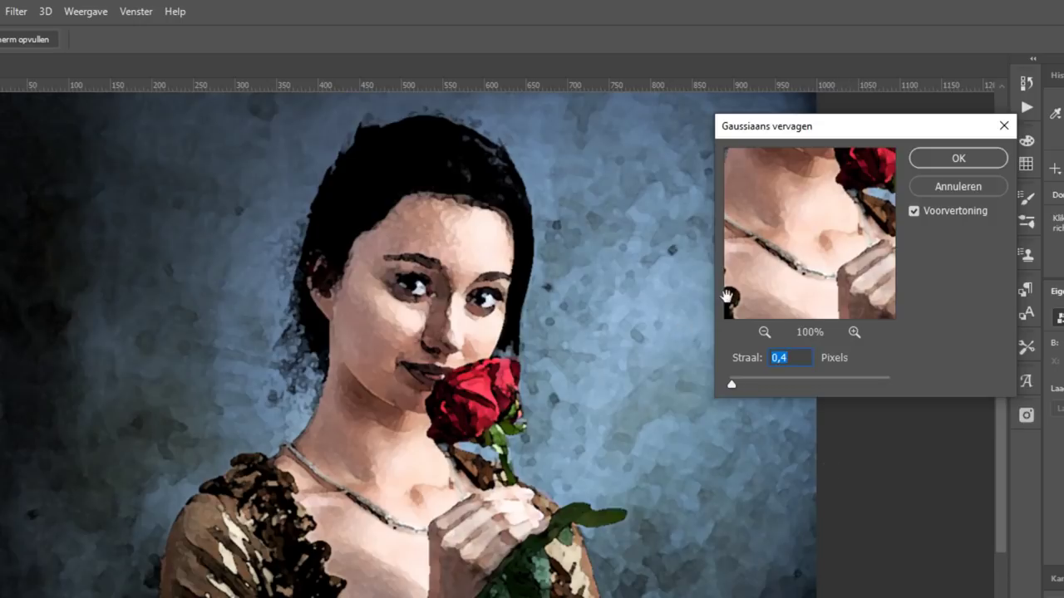
pyautogui.click(914, 213)
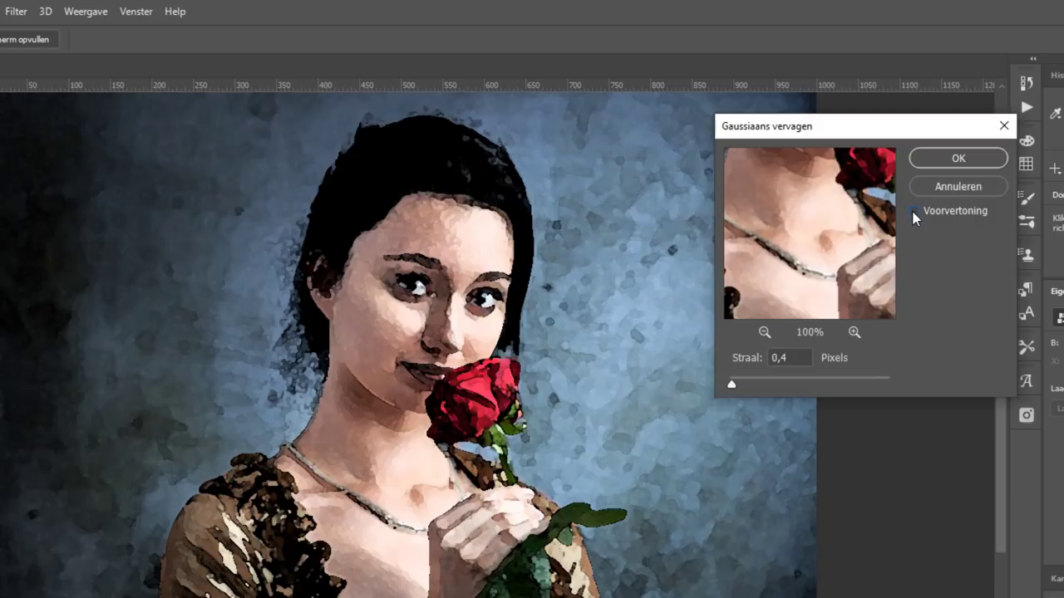
pyautogui.click(914, 213)
# Step: Settle on a 0.5-pixel Gaussian blur, apply it, and recheck the settings
pyautogui.click(802, 362)
pyautogui.press('Up')
pyautogui.press('Up')
pyautogui.press('Down')
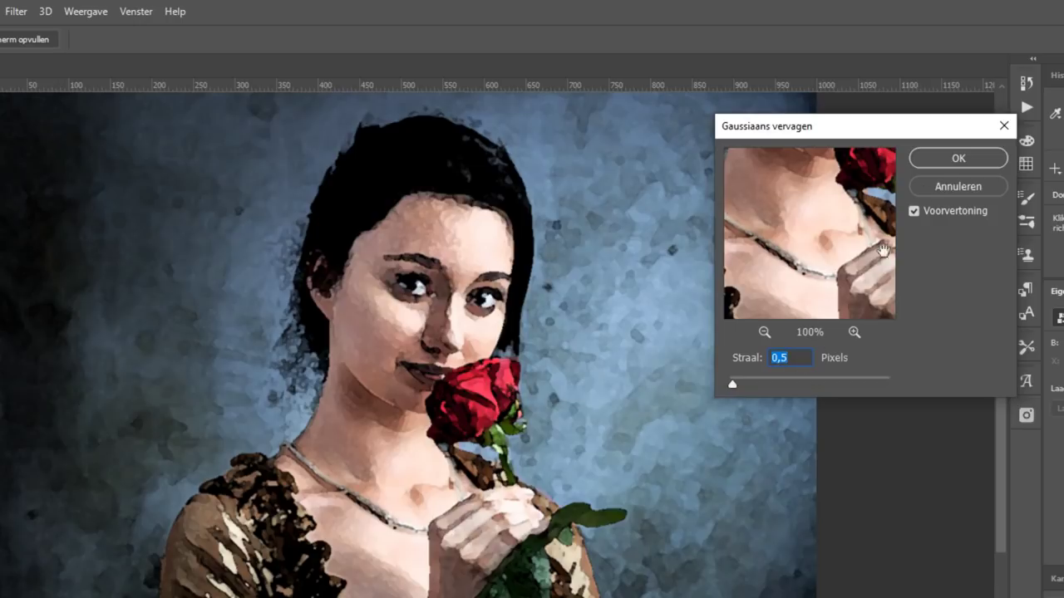
pyautogui.click(942, 160)
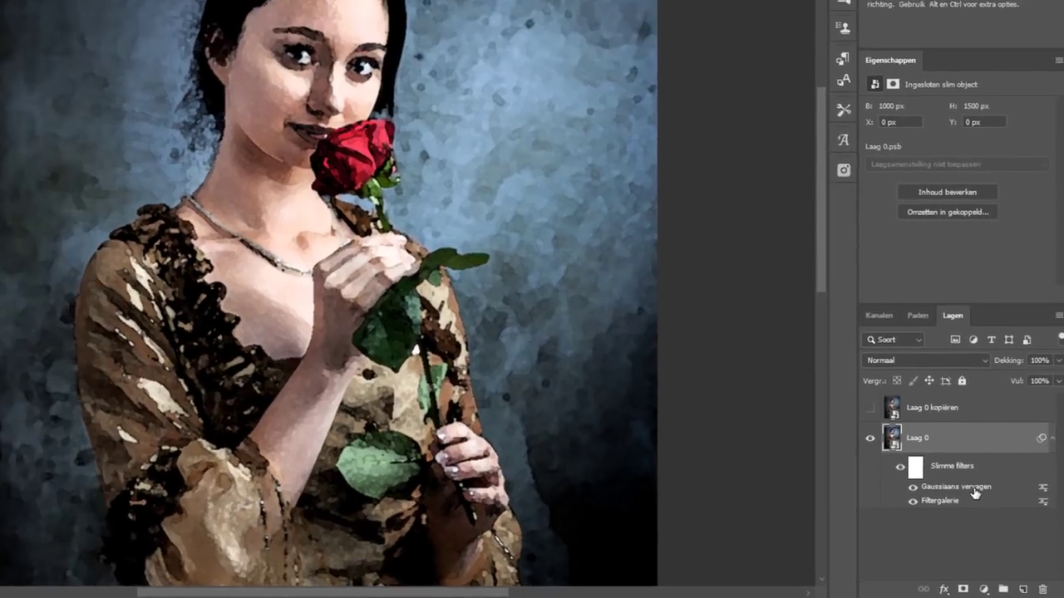
pyautogui.doubleClick(956, 487)
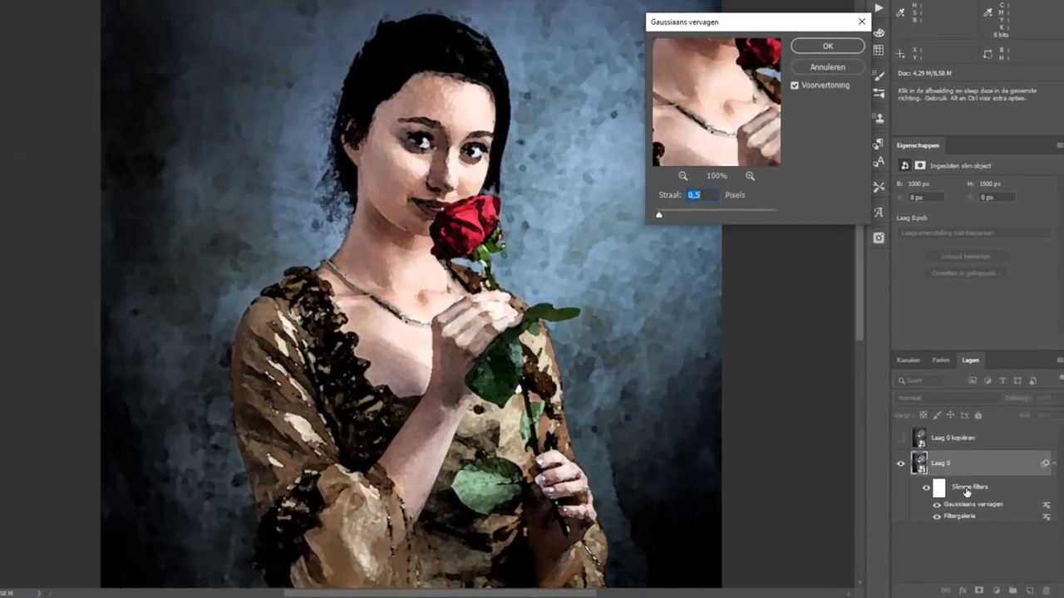
pyautogui.press('Return')
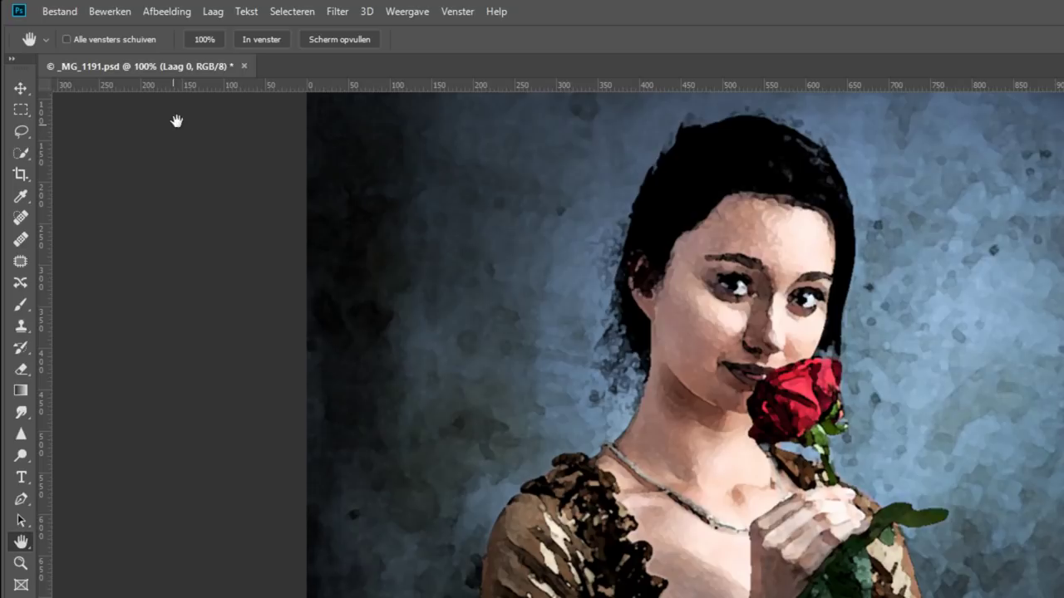
# Step: Apply Niveaus with midtone 1.02 to Laag 0, toggling its smart filters to compare
pyautogui.click(162, 14)
pyautogui.moveTo(184, 55)
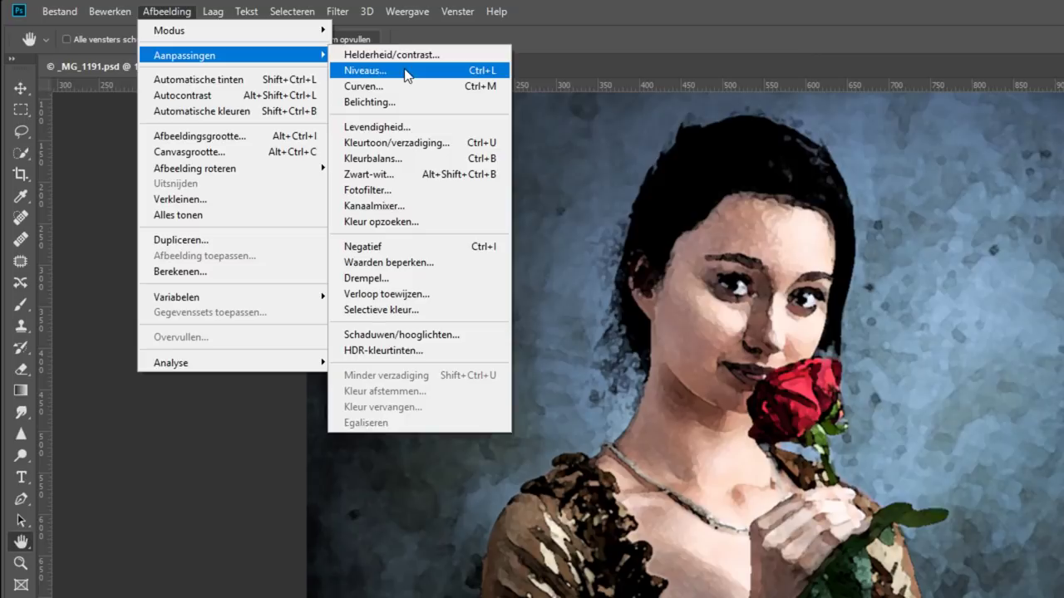
pyautogui.click(365, 71)
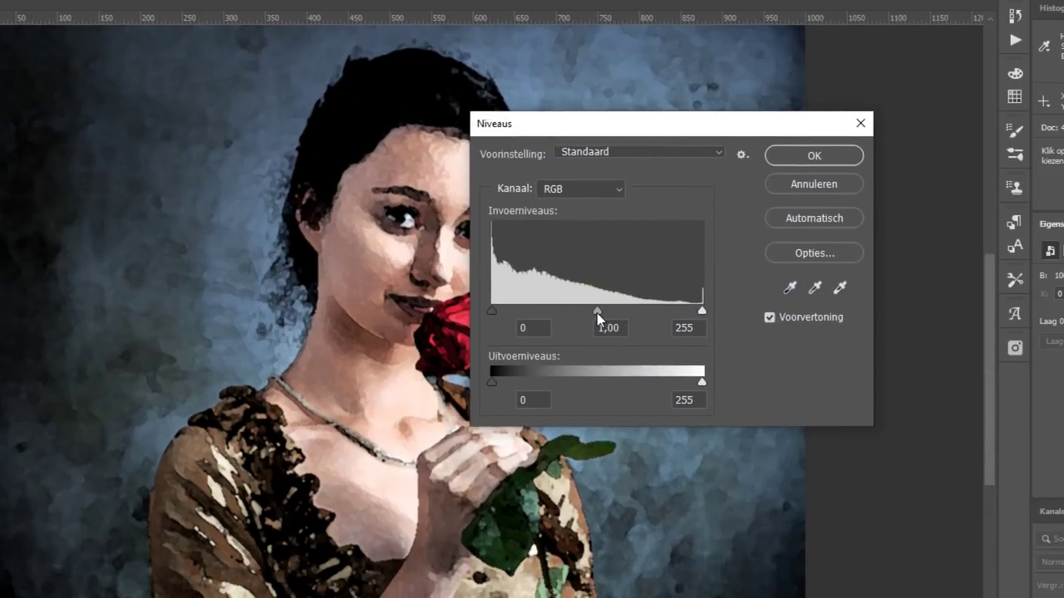
pyautogui.moveTo(596, 311); pyautogui.dragTo(595, 311)
pyautogui.click(825, 156)
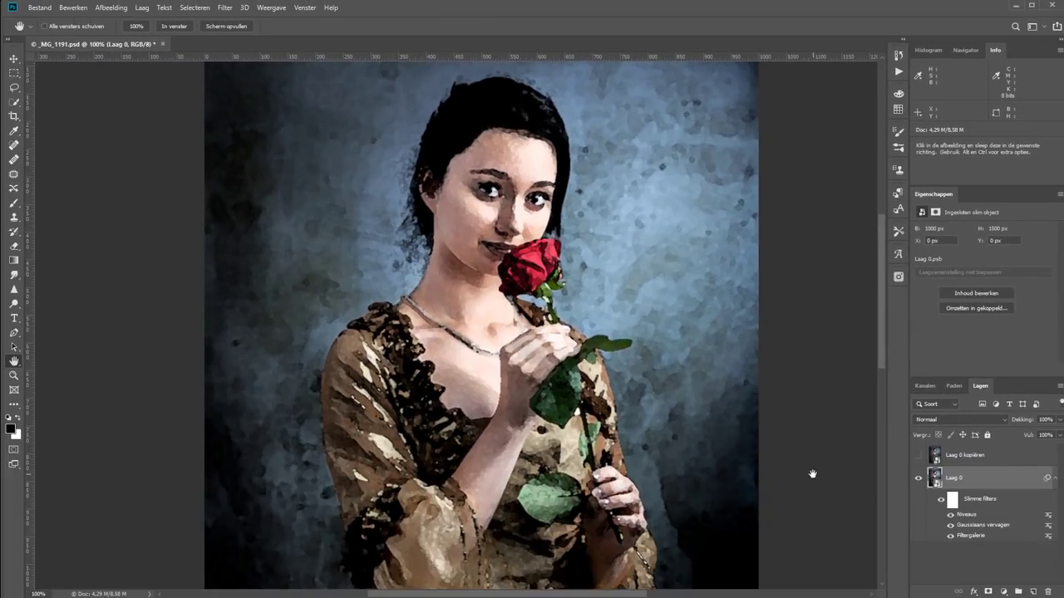
pyautogui.click(941, 499)
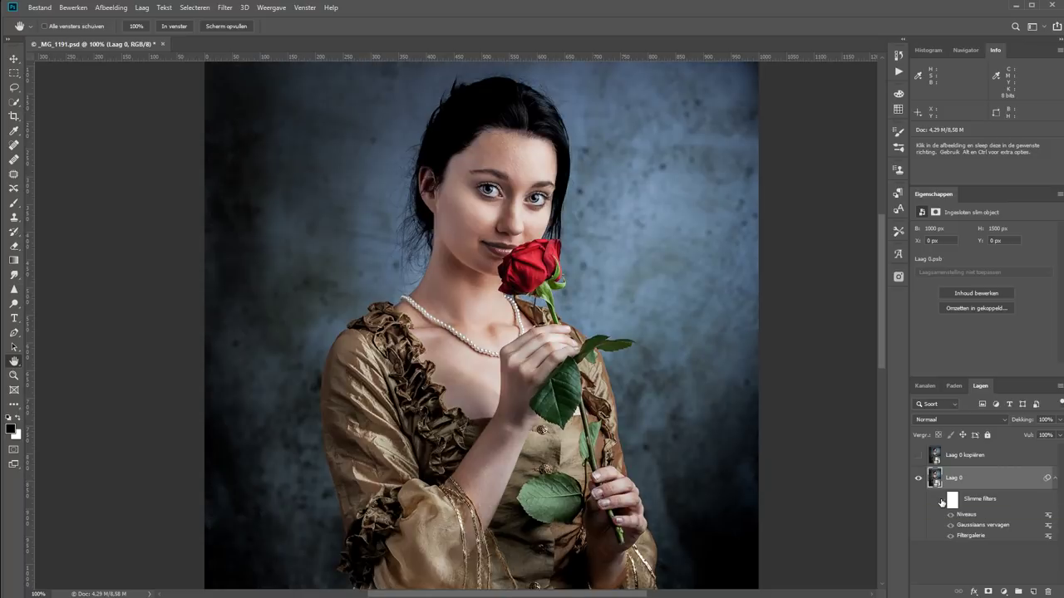
pyautogui.click(942, 499)
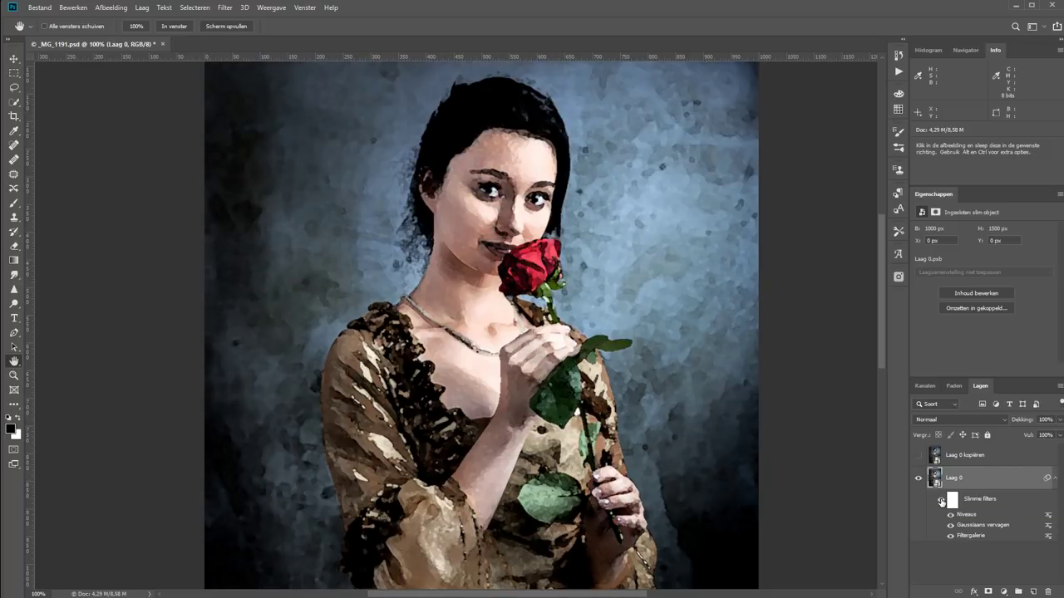
# Step: Fit the image to the window, then show and select Laag 0 kopiëren
pyautogui.hotkey('ctrl', '0')
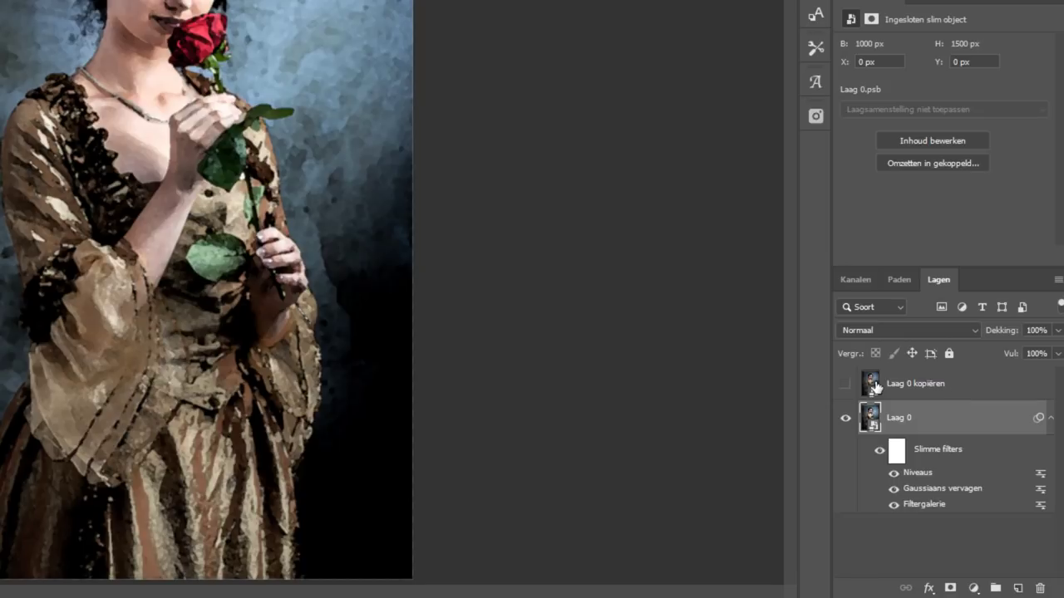
pyautogui.click(845, 383)
pyautogui.click(945, 384)
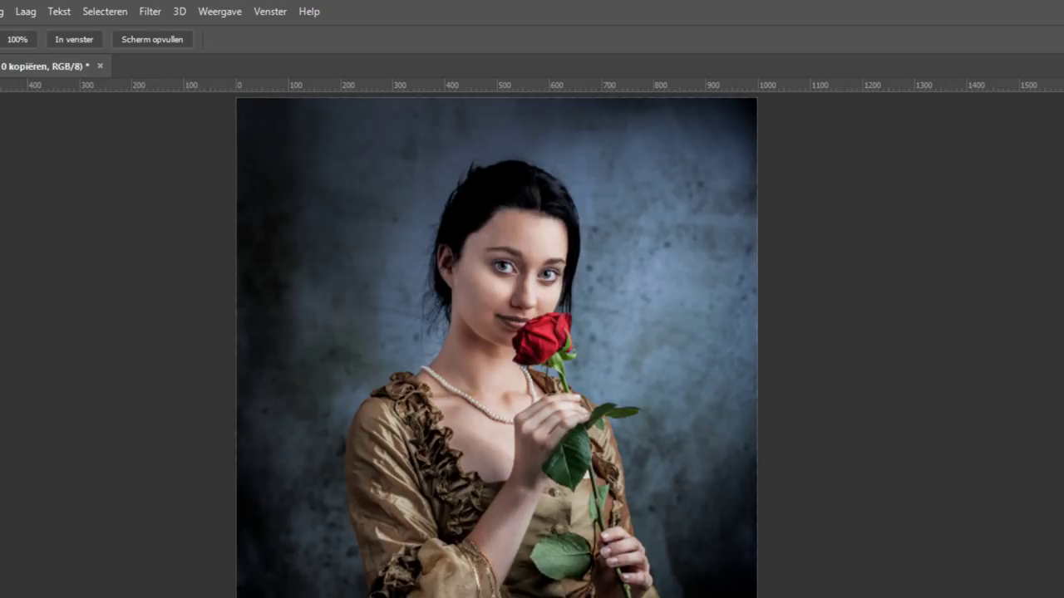
# Step: Apply Stileer > Oplichtende rand to Laag 0 kopiëren with edge brightness 4 and smoothness 7
pyautogui.click(151, 12)
pyautogui.click(187, 80)
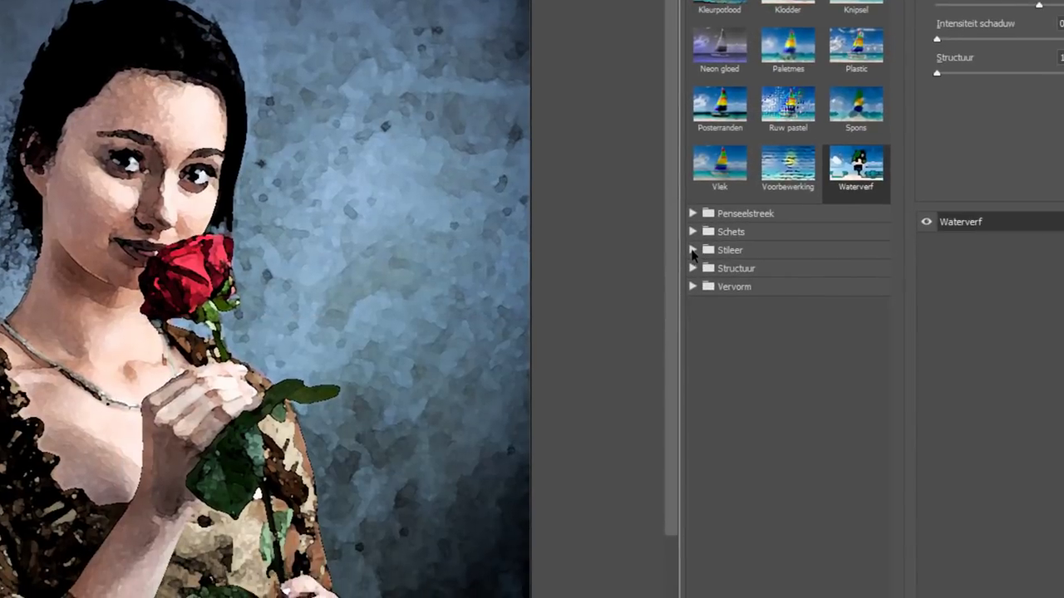
pyautogui.click(692, 250)
pyautogui.click(706, 287)
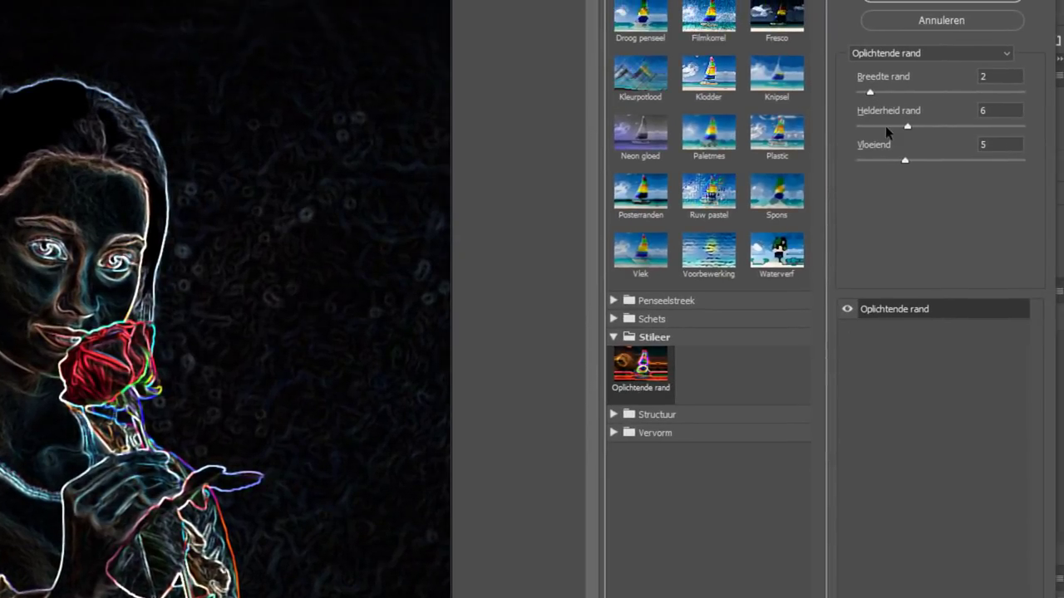
pyautogui.click(885, 125)
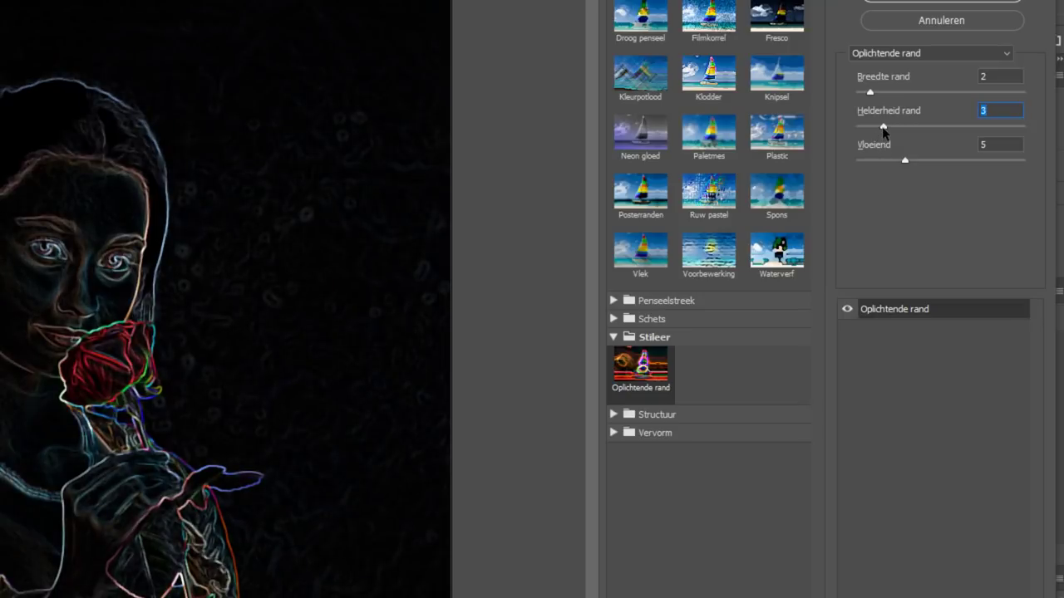
pyautogui.moveTo(884, 126); pyautogui.dragTo(892, 126)
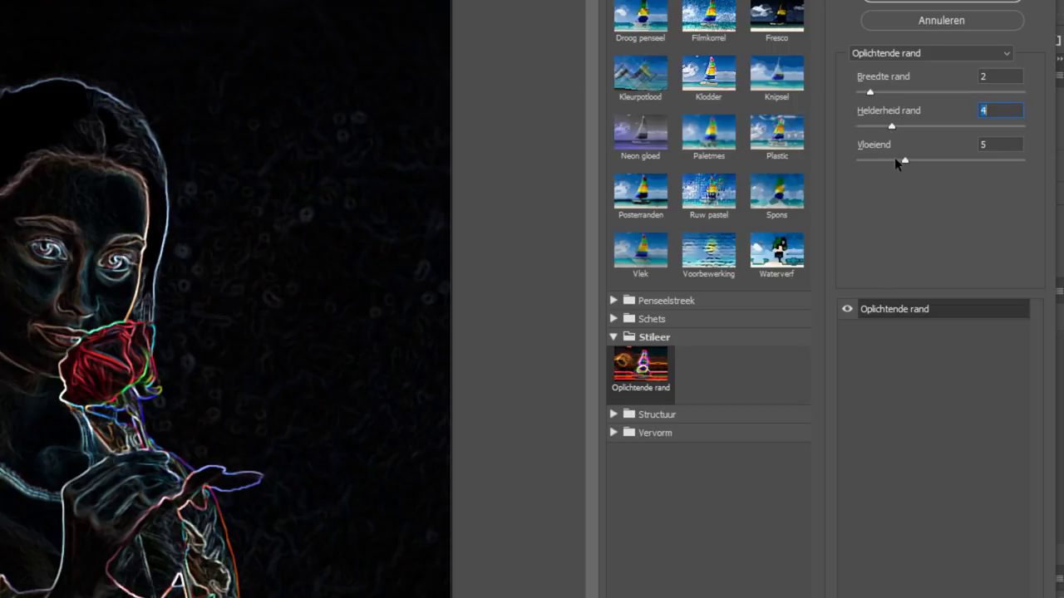
pyautogui.click(906, 162)
pyautogui.moveTo(906, 162); pyautogui.dragTo(929, 161)
pyautogui.moveTo(871, 91)
pyautogui.mouseDown()
pyautogui.moveTo(981, 88)
pyautogui.moveTo(875, 96)
pyautogui.mouseUp()
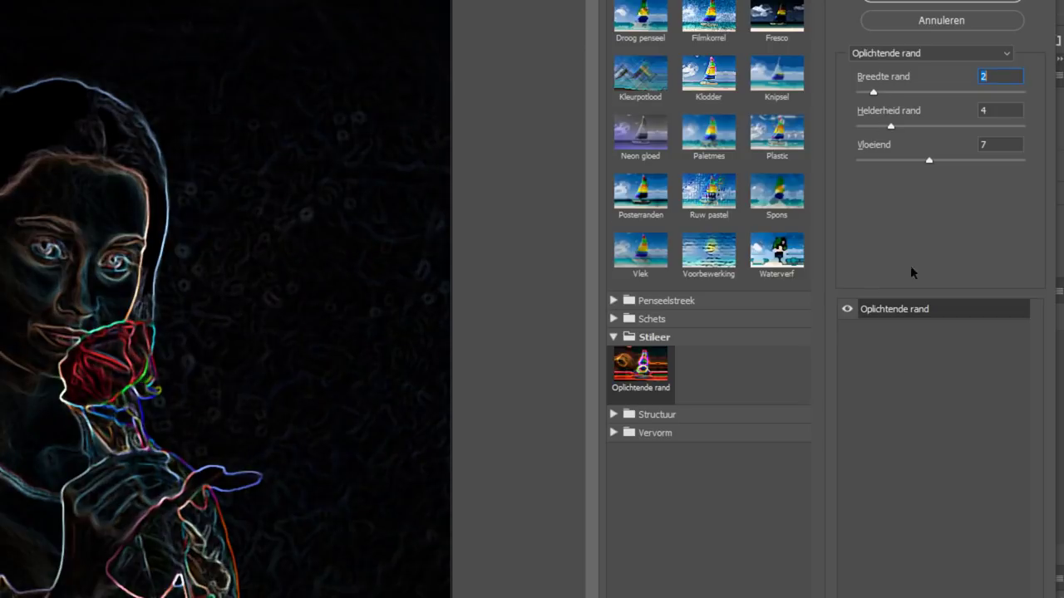
pyautogui.click(940, 2)
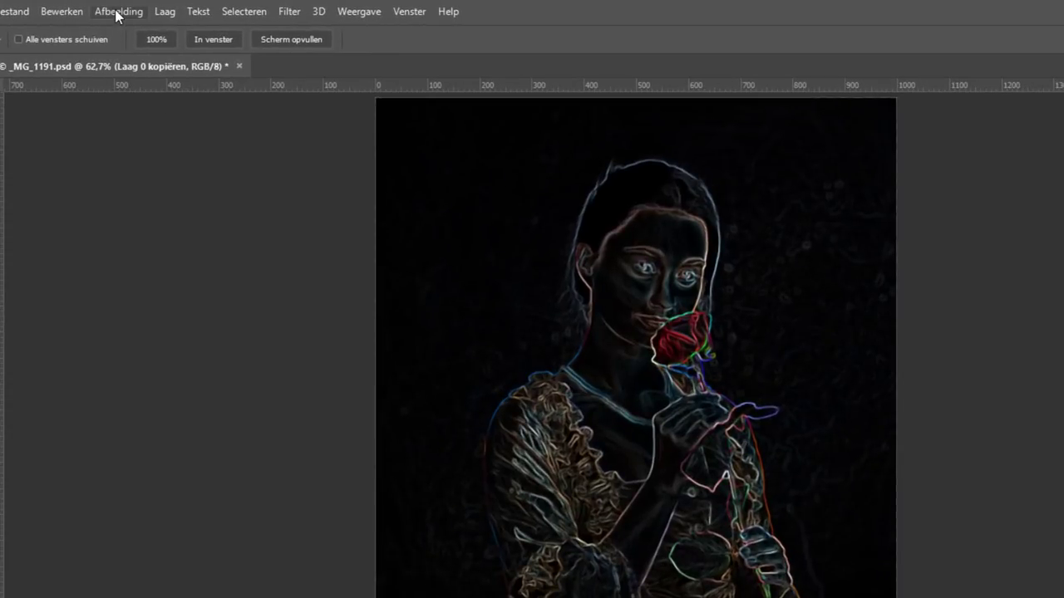
# Step: Desaturate the edge layer with Kleurtoon/verzadiging at Verzadiging -100
pyautogui.click(117, 11)
pyautogui.moveTo(136, 55)
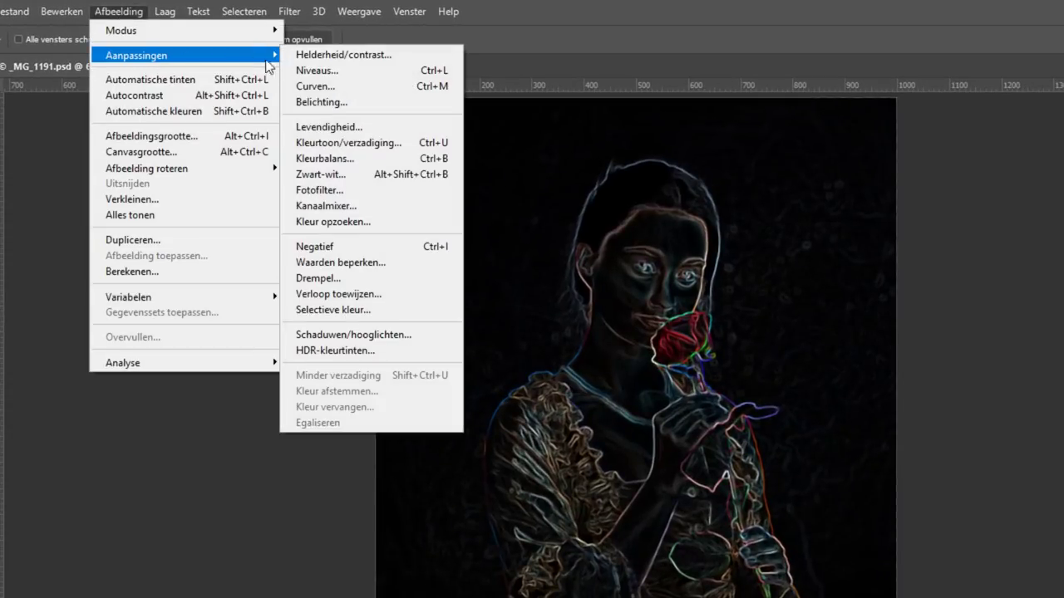
pyautogui.click(378, 145)
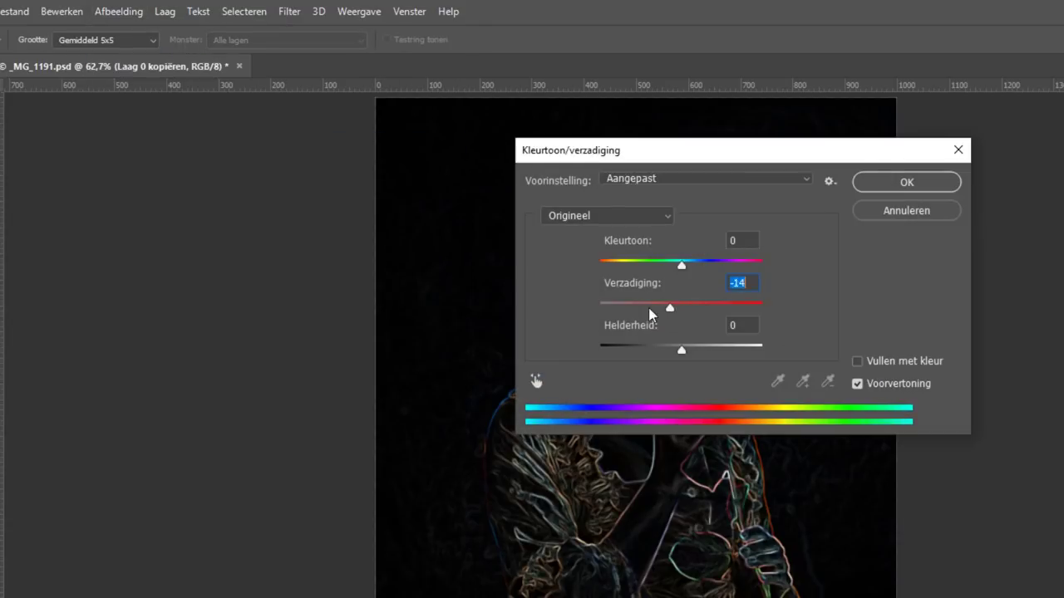
pyautogui.moveTo(681, 309); pyautogui.dragTo(596, 309)
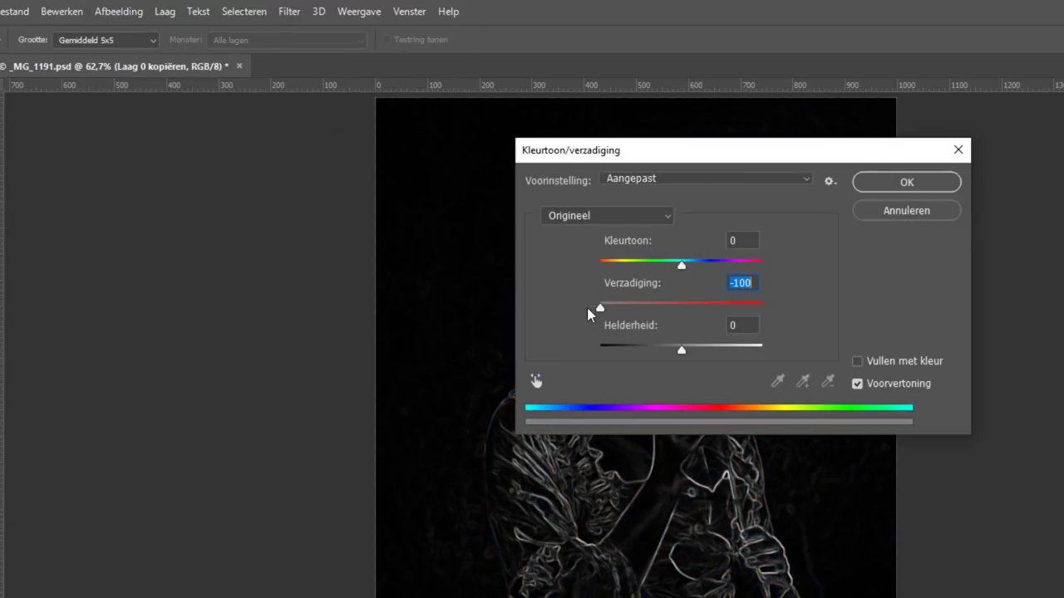
pyautogui.click(890, 179)
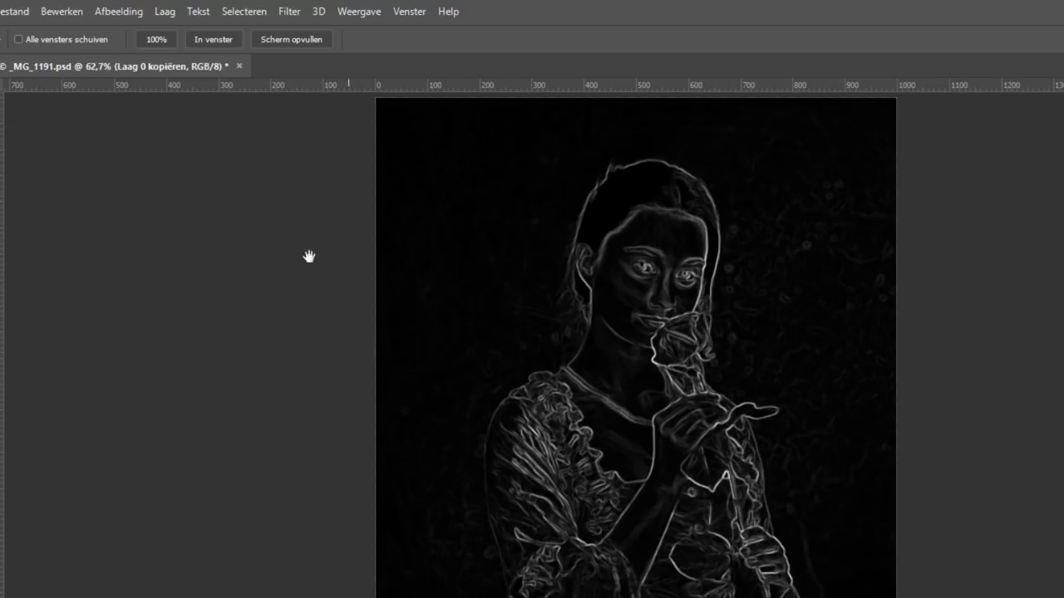
# Step: Invert the edge layer with Negatief to get dark lines on white
pyautogui.click(118, 13)
pyautogui.moveTo(184, 55)
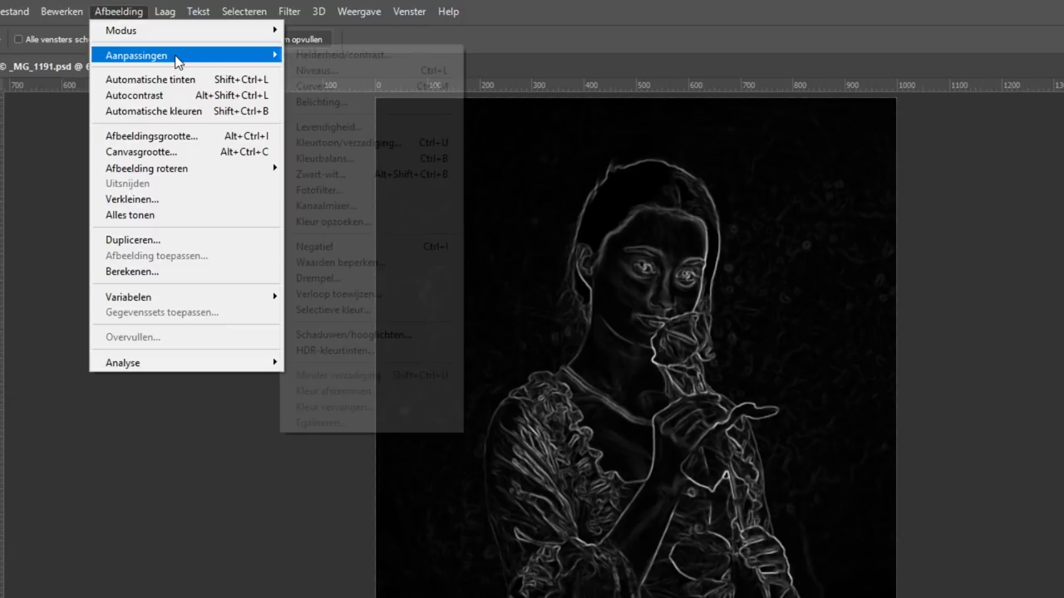
pyautogui.click(390, 249)
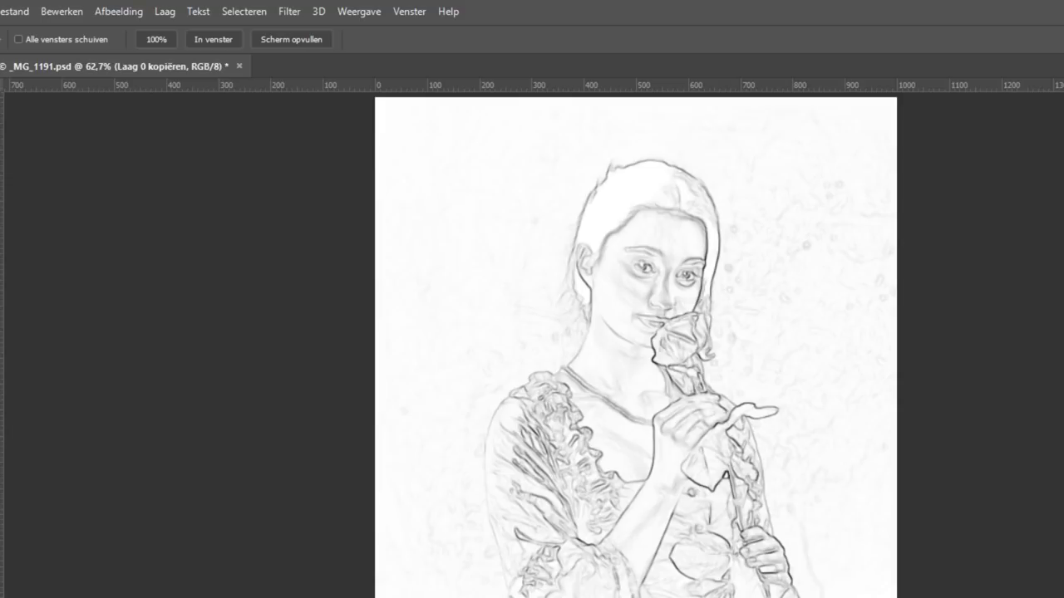
pyautogui.click(110, 15)
pyautogui.moveTo(136, 55)
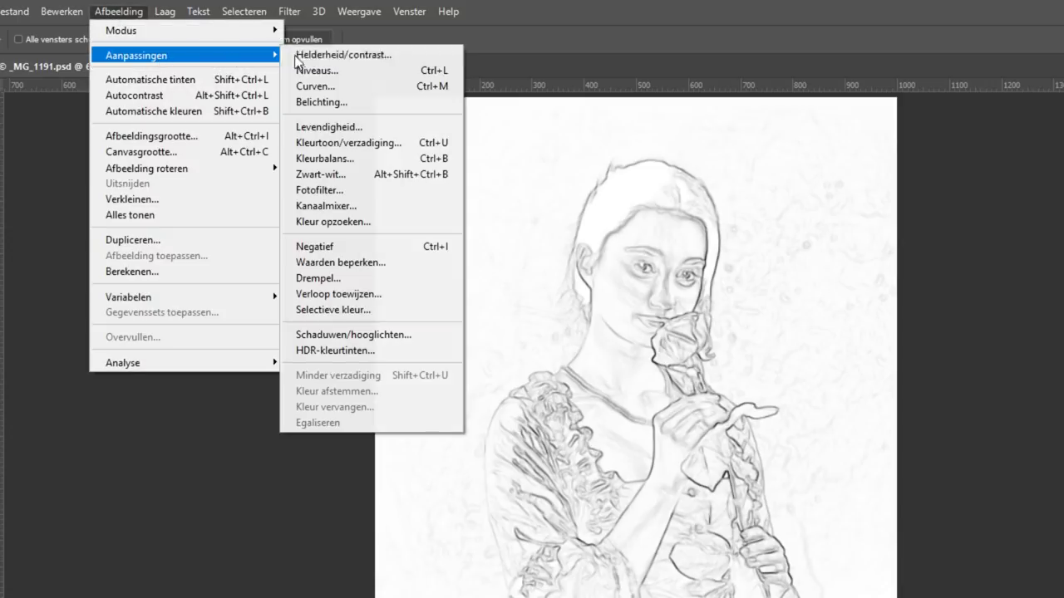
# Step: Apply Niveaus to the sketch layer with input levels 158, 0.88 and 229
pyautogui.click(340, 71)
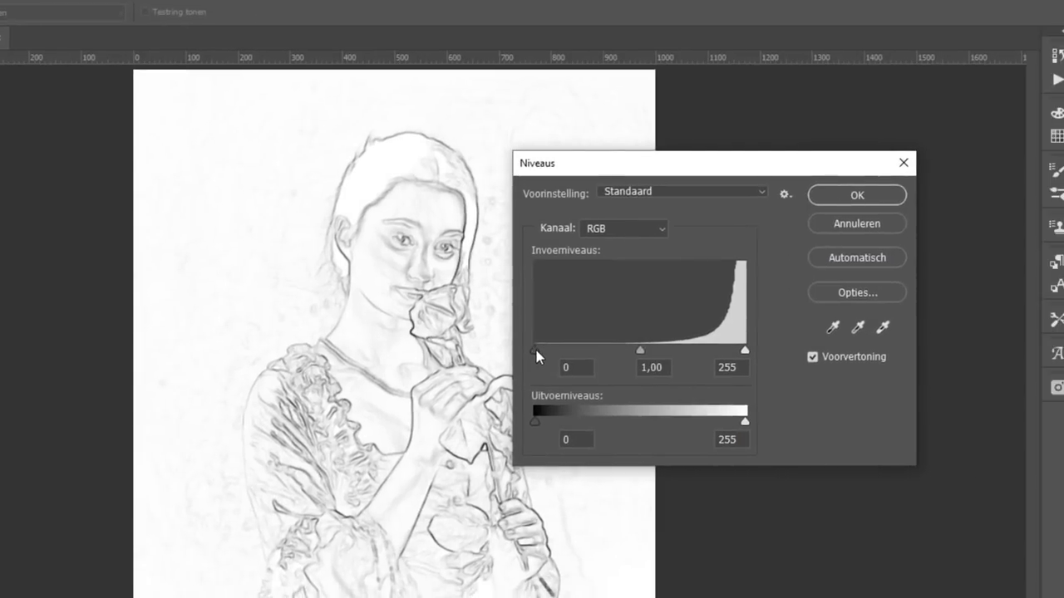
pyautogui.moveTo(536, 351); pyautogui.dragTo(667, 361)
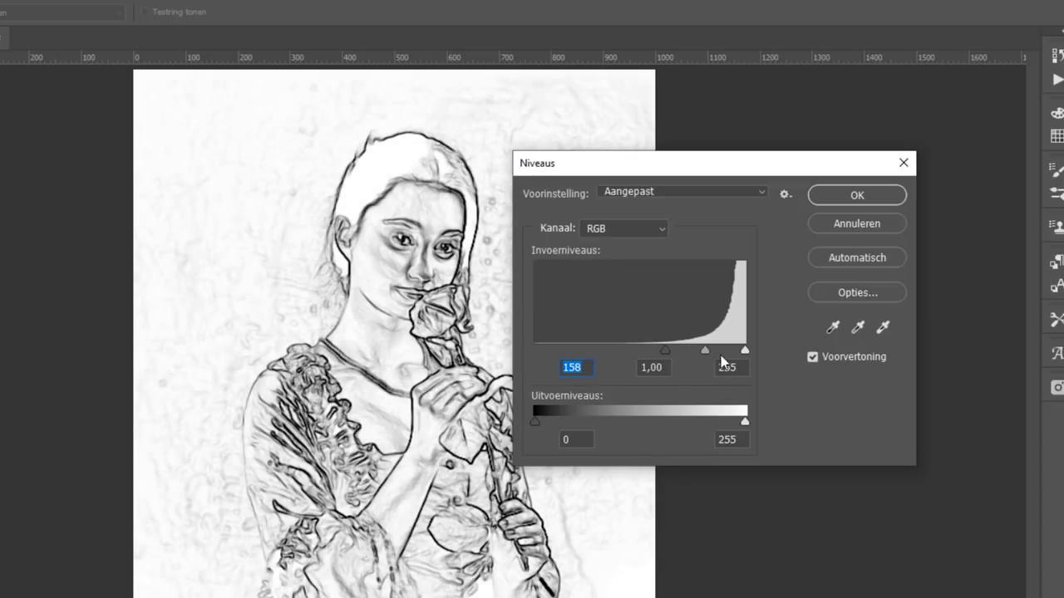
pyautogui.moveTo(706, 350)
pyautogui.mouseDown()
pyautogui.moveTo(684, 358)
pyautogui.moveTo(735, 354)
pyautogui.moveTo(685, 350)
pyautogui.moveTo(699, 360)
pyautogui.mouseUp()
pyautogui.click(698, 353)
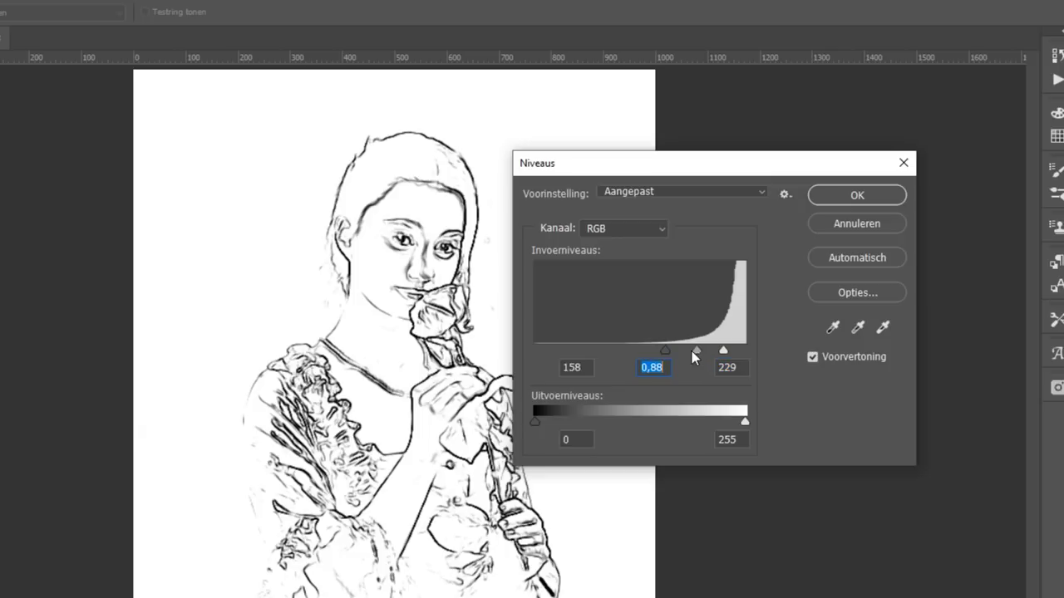
pyautogui.click(843, 195)
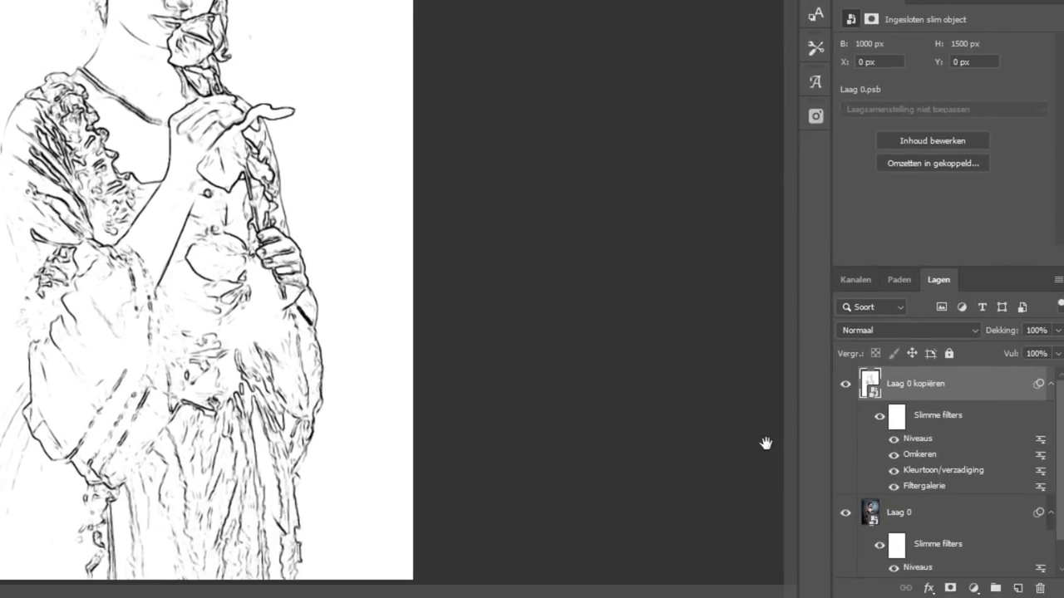
# Step: Set Laag 0 kopiëren's blend mode to Vermenigvuldigen after comparing it hidden and shown
pyautogui.click(845, 386)
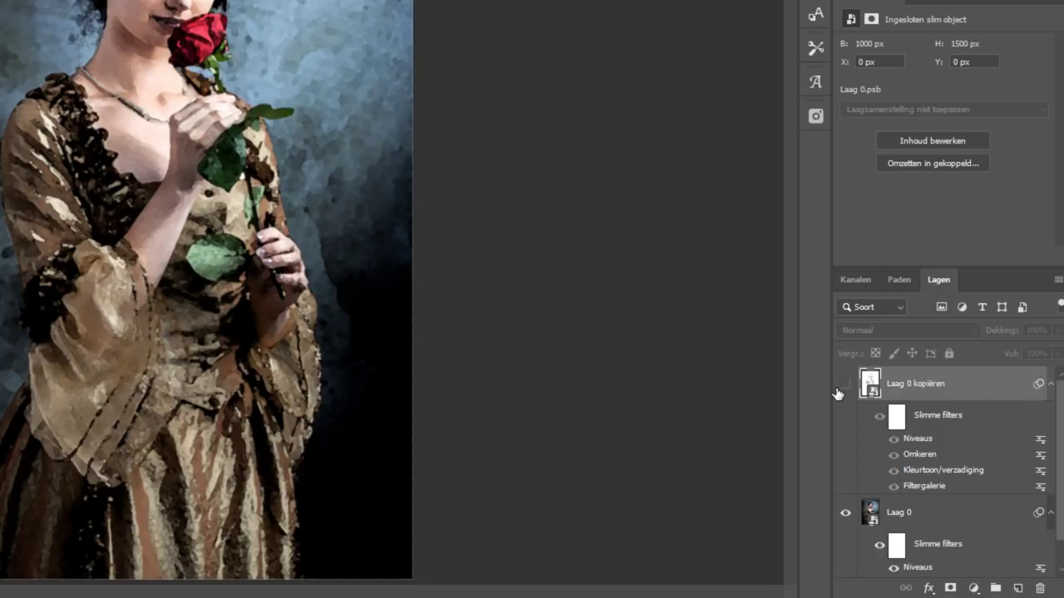
pyautogui.click(840, 387)
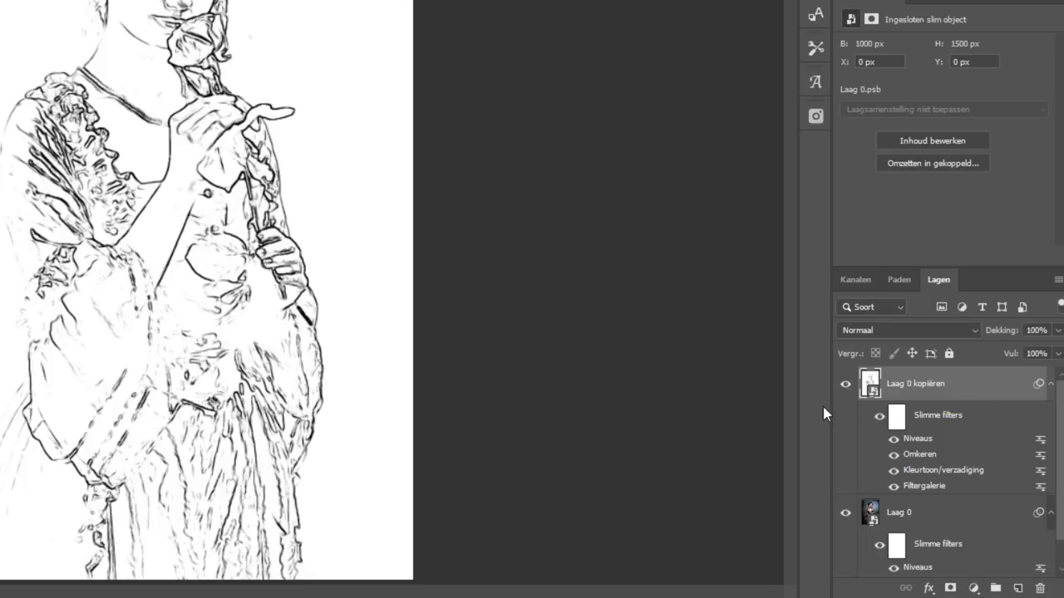
pyautogui.click(919, 329)
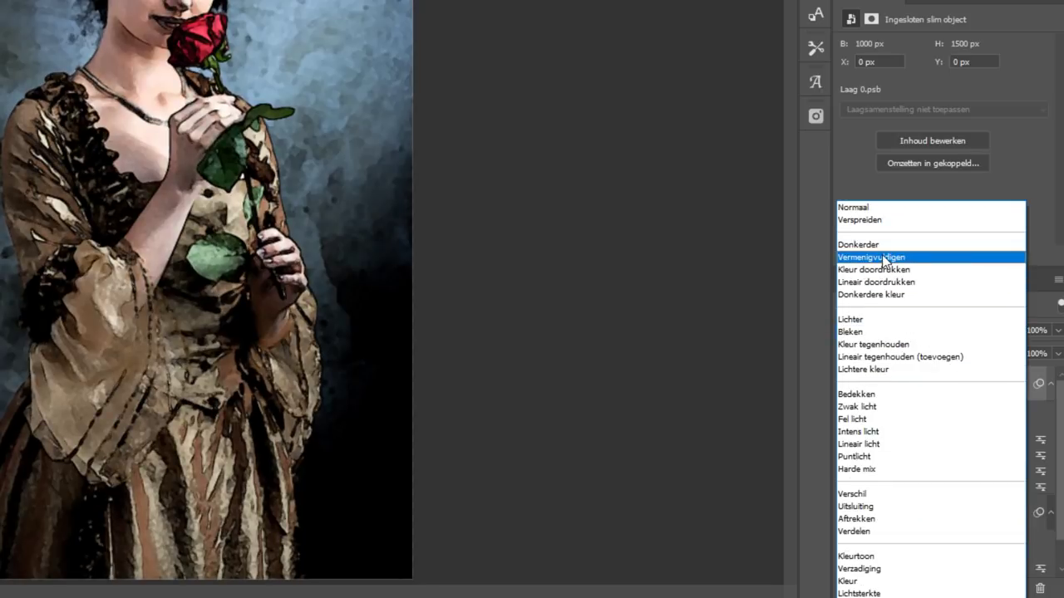
pyautogui.click(883, 258)
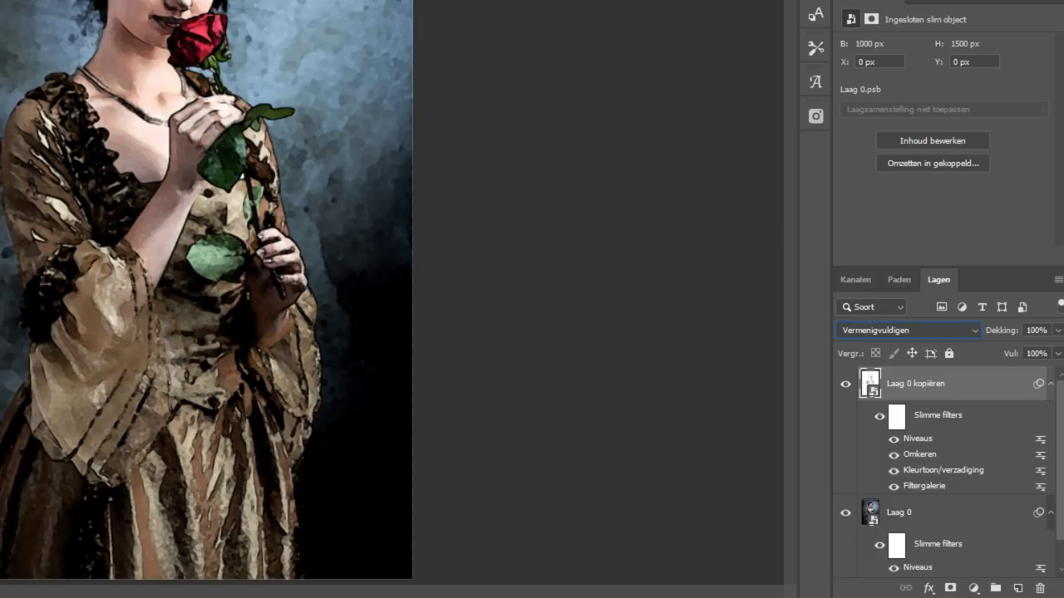
# Step: Lower the ink-outline layer's opacity to 41%, comparing the portrait with and without it
pyautogui.moveTo(123, 22); pyautogui.dragTo(221, 86)
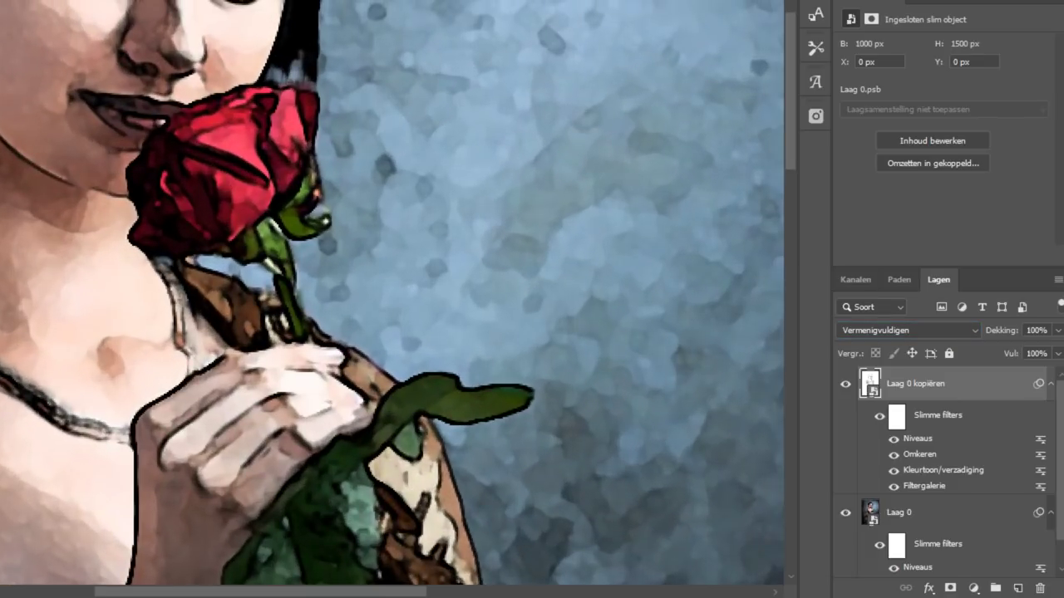
pyautogui.keyDown('alt'); pyautogui.click(243, 106); pyautogui.keyUp('alt')
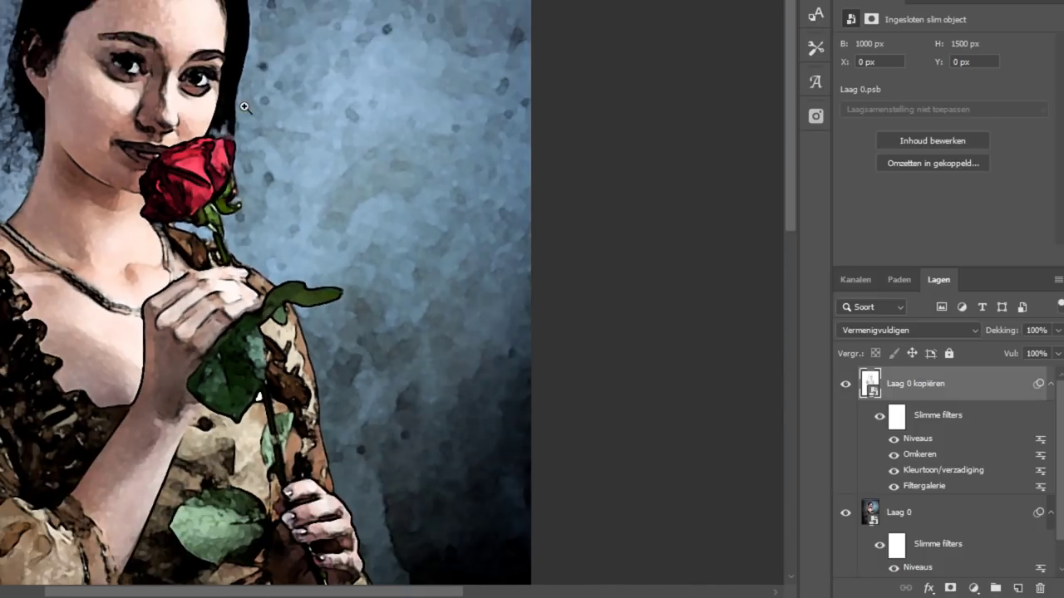
pyautogui.click(846, 384)
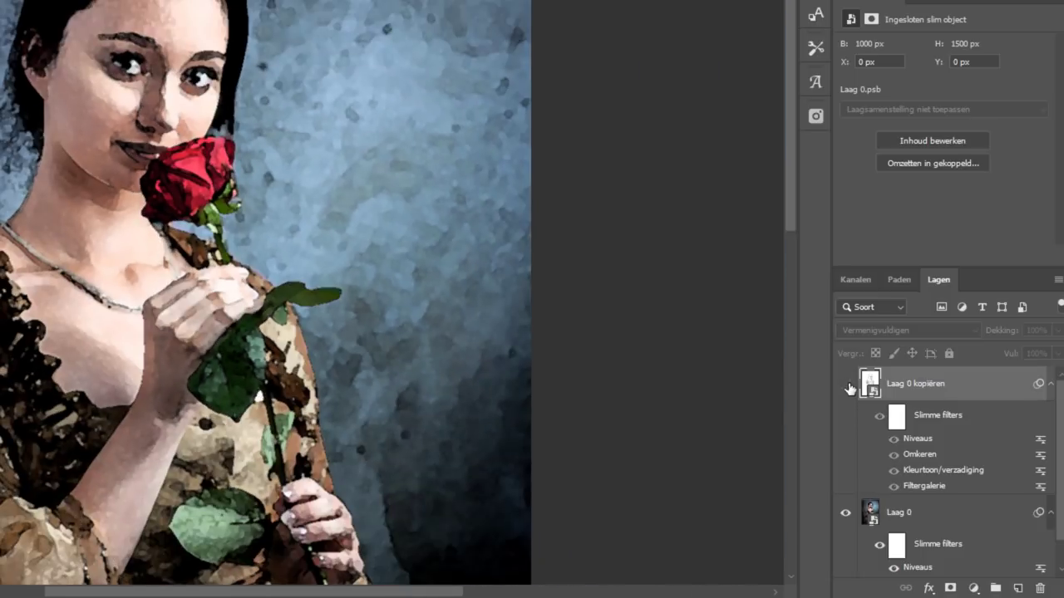
pyautogui.click(846, 384)
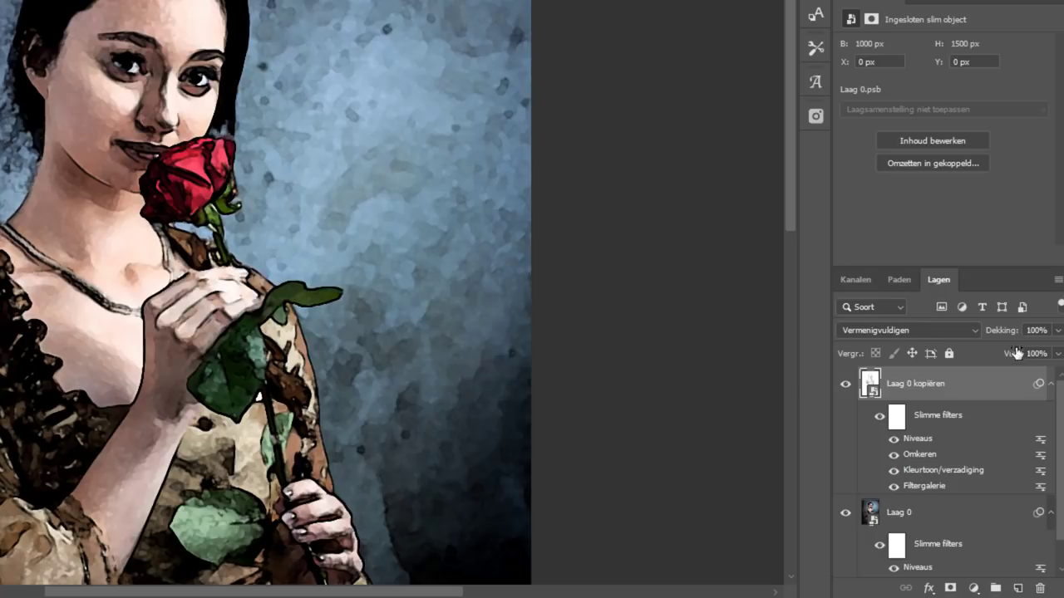
pyautogui.moveTo(1007, 333); pyautogui.dragTo(958, 335)
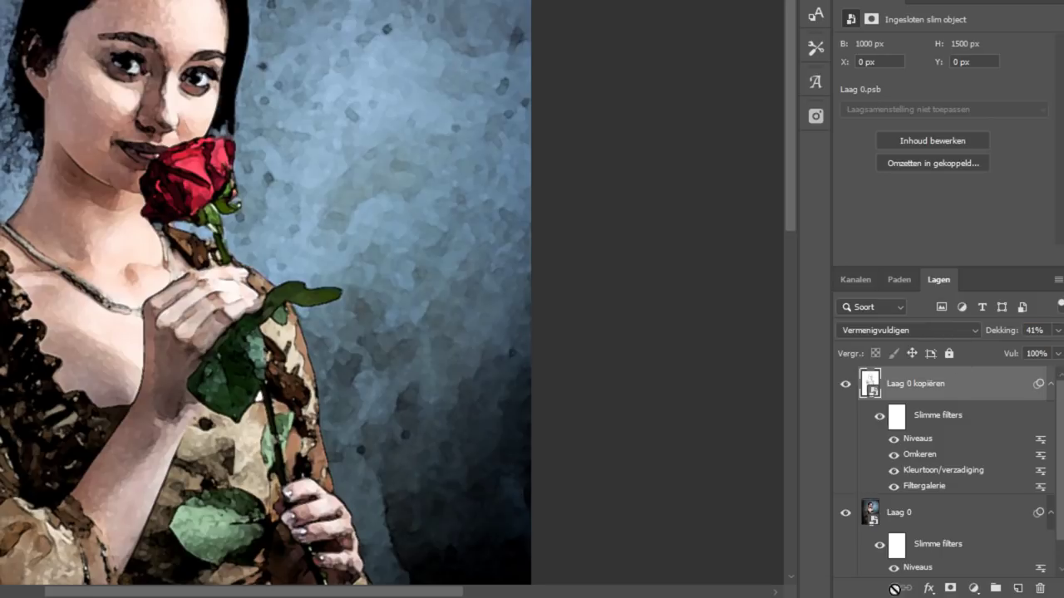
pyautogui.click(846, 387)
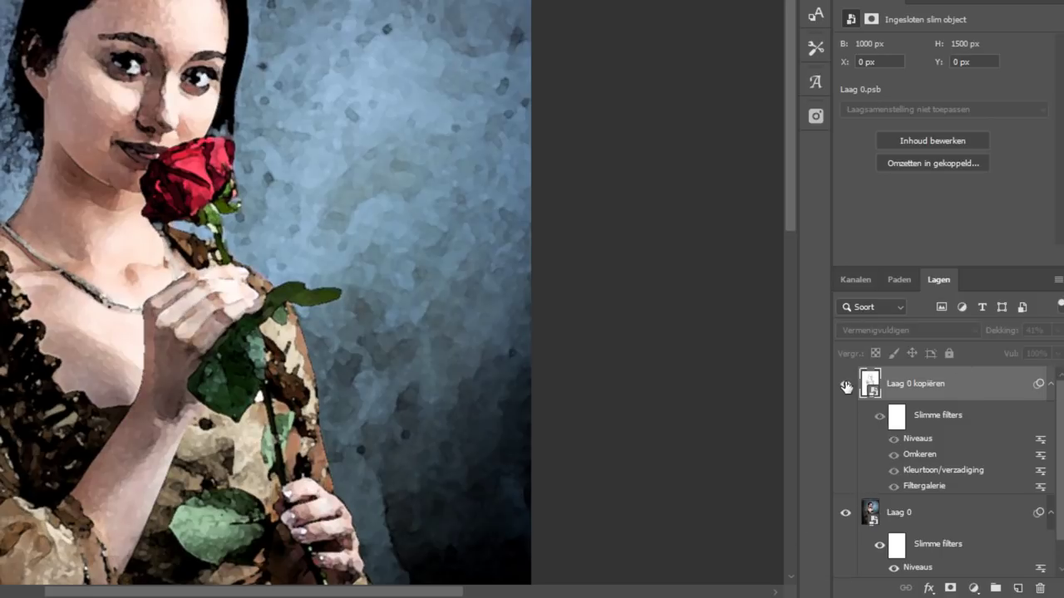
pyautogui.click(846, 387)
pyautogui.click(846, 386)
pyautogui.click(846, 386)
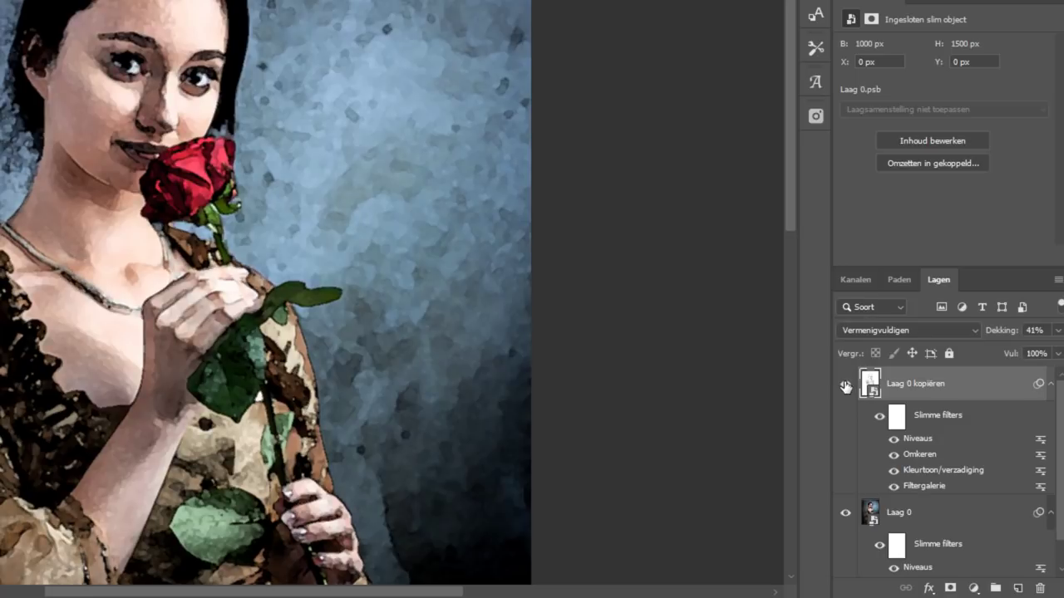
pyautogui.hotkey('ctrl', '0')
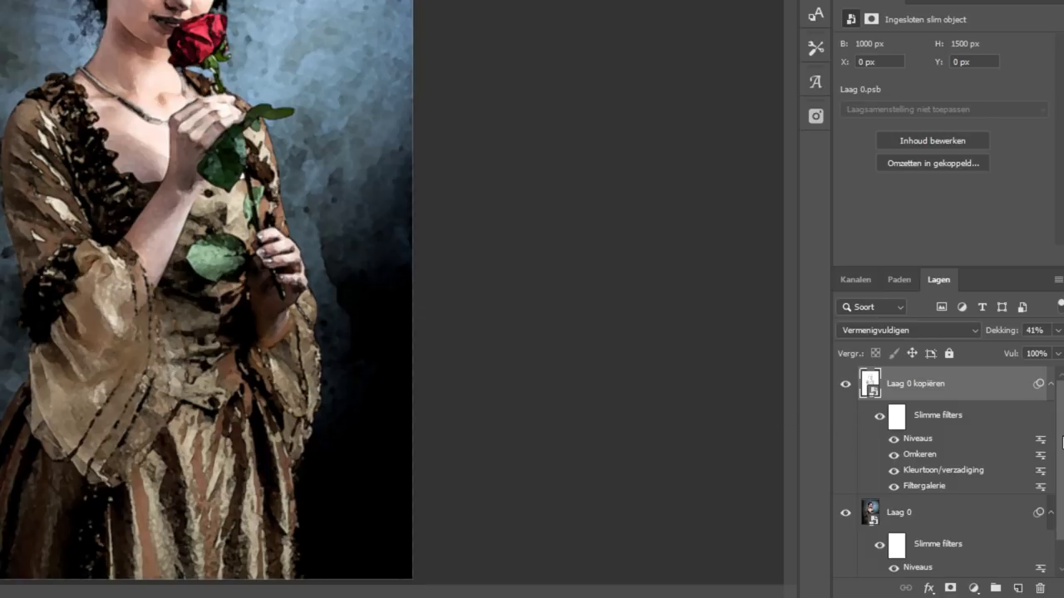
# Step: Collapse both smart-filter lists and add an empty Laag 1 at the top of the stack
pyautogui.click(1050, 383)
pyautogui.click(1050, 418)
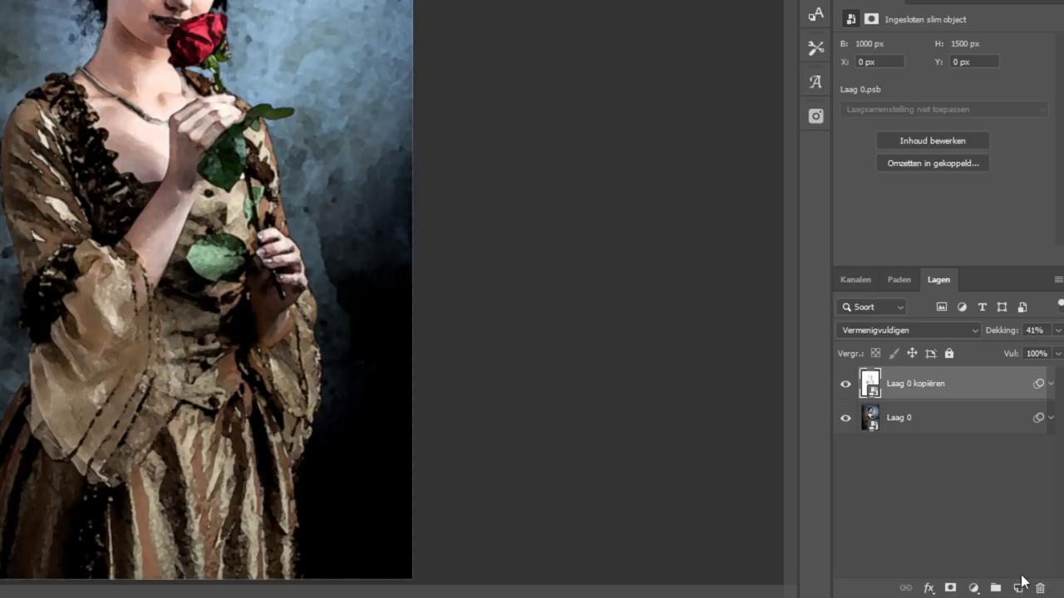
pyautogui.click(1018, 589)
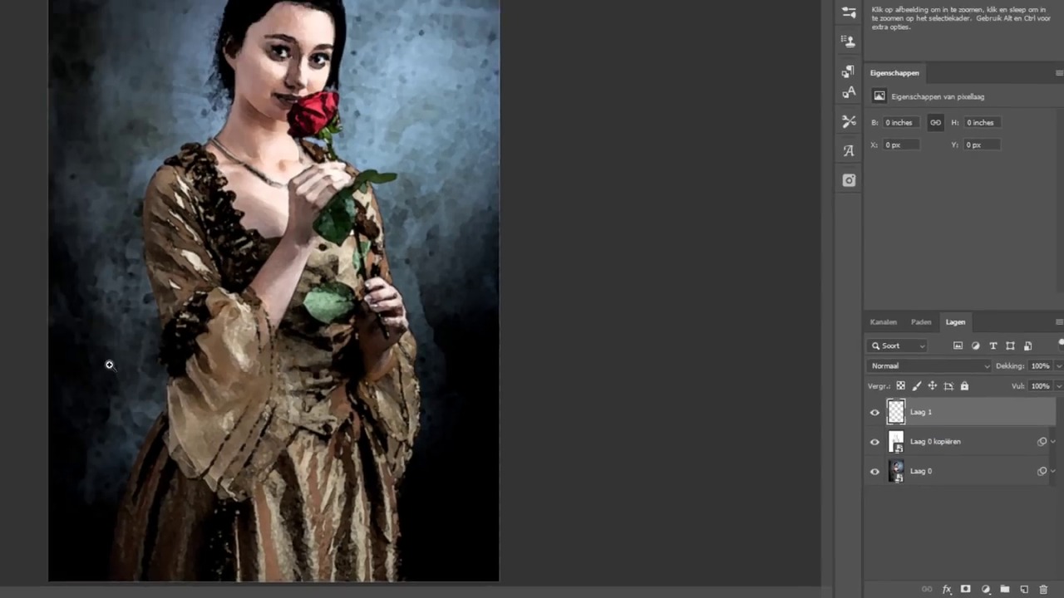
pyautogui.moveTo(331, 418); pyautogui.dragTo(586, 114)
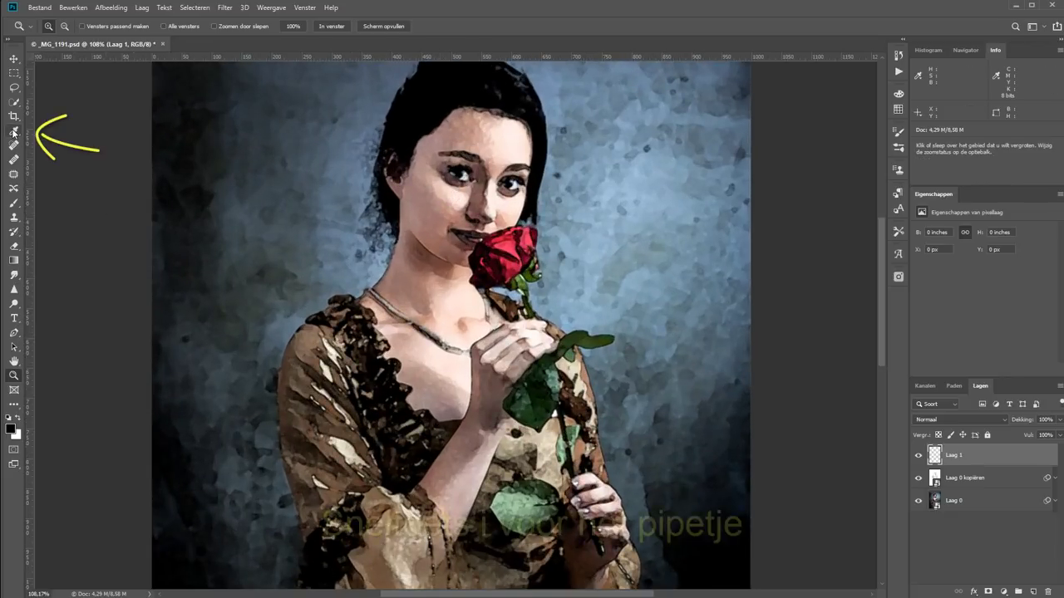
# Step: Sample a pale and a darker skin tone from the woman's neck as the two working colours
pyautogui.press('i')
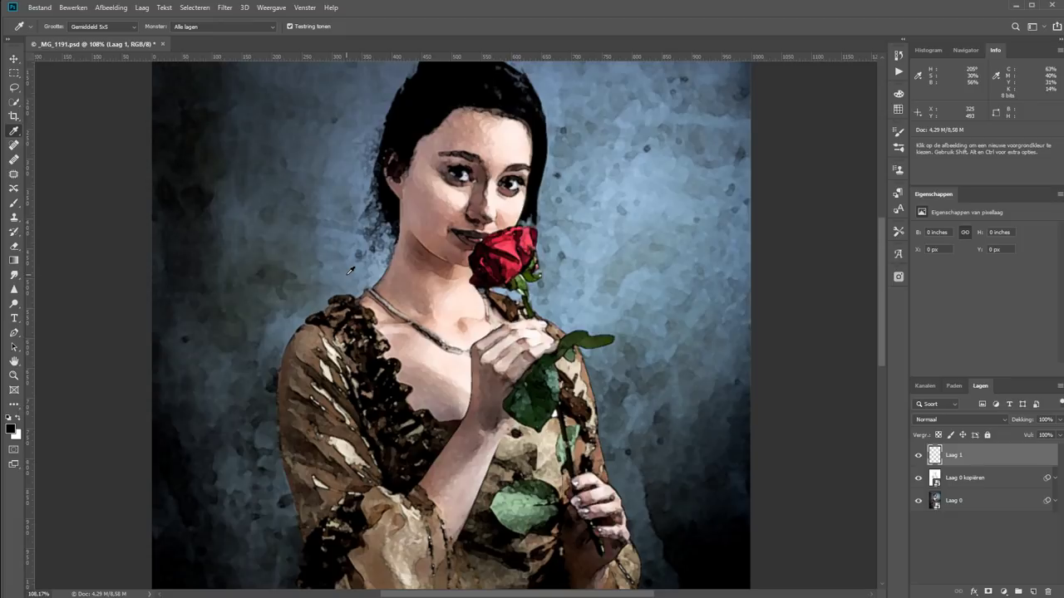
pyautogui.click(473, 319)
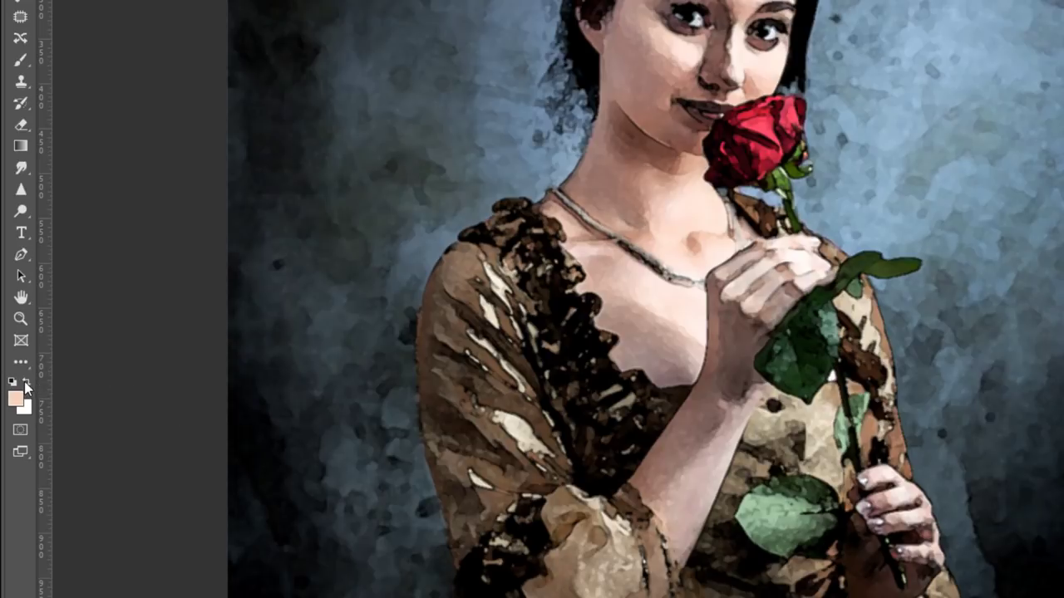
pyautogui.click(27, 381)
pyautogui.click(616, 163)
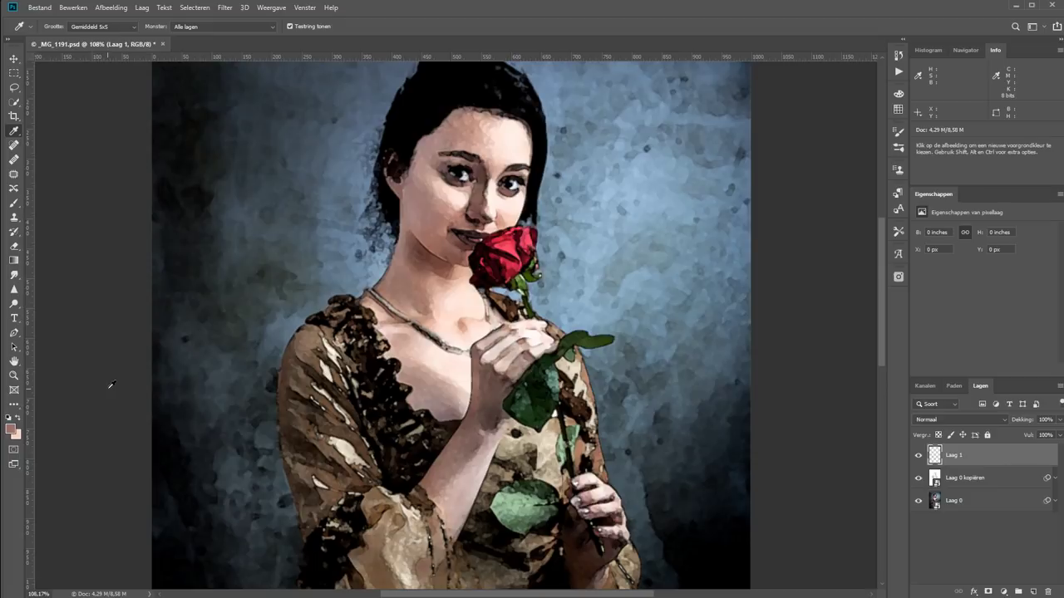
pyautogui.hotkey('ctrl', '0')
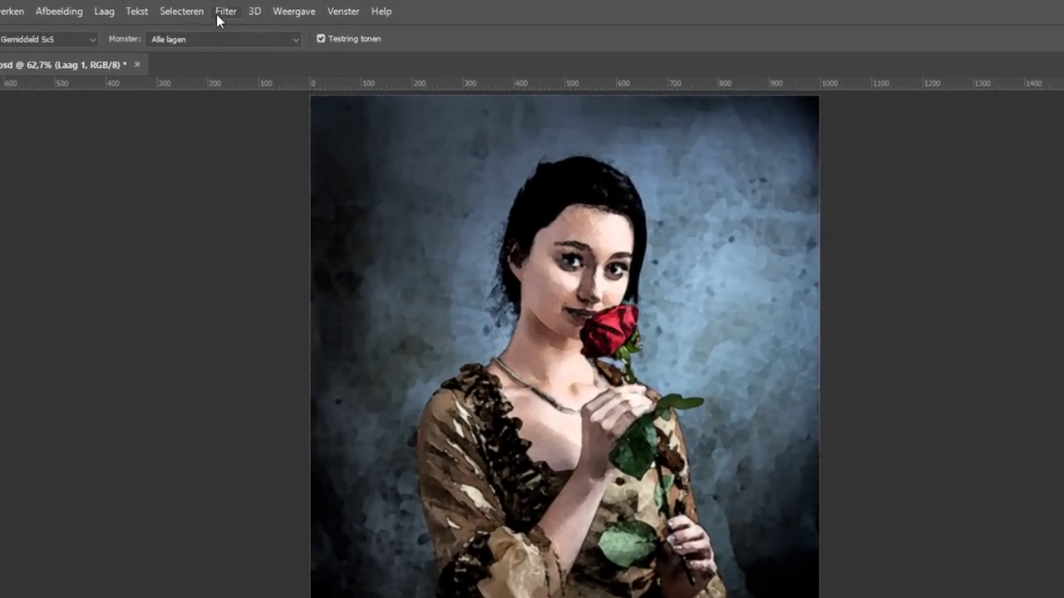
# Step: Render Filter > Rendering > Wolken on Laag 1 twice for a fresh skin-tone cloud pattern
pyautogui.click(225, 8)
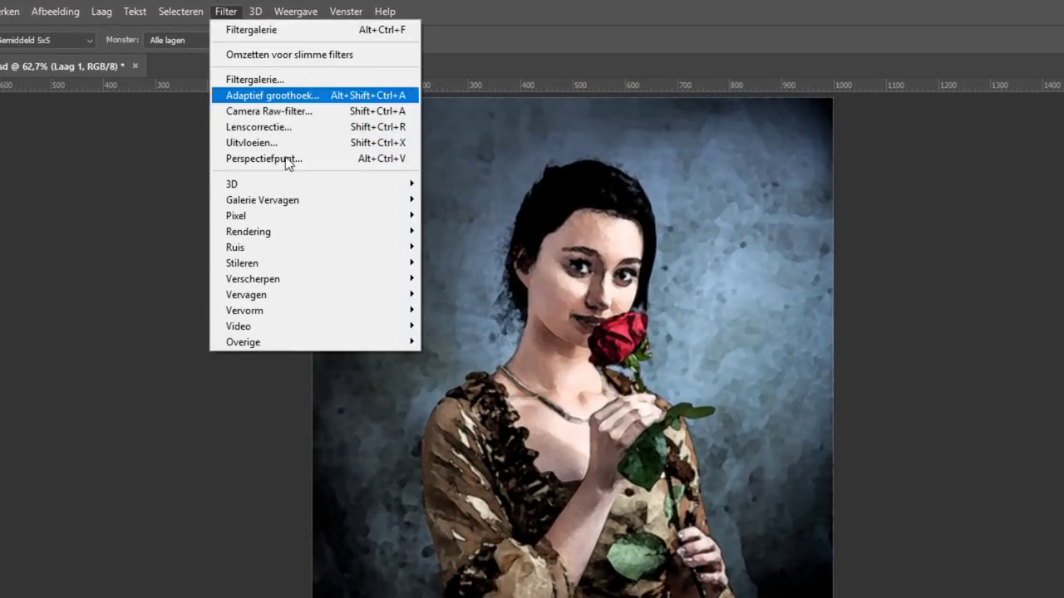
pyautogui.moveTo(249, 231)
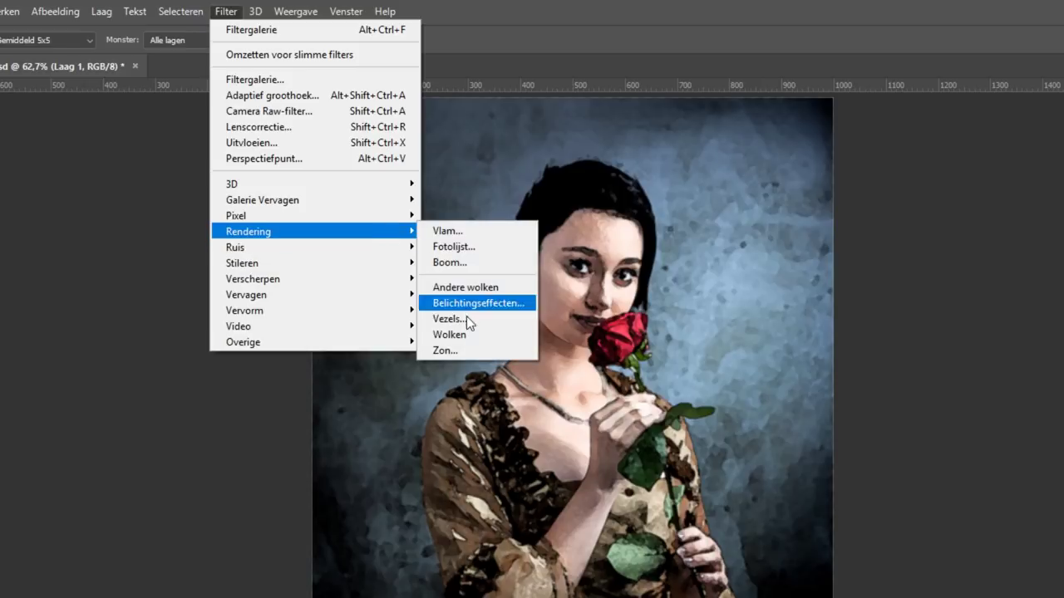
pyautogui.click(475, 333)
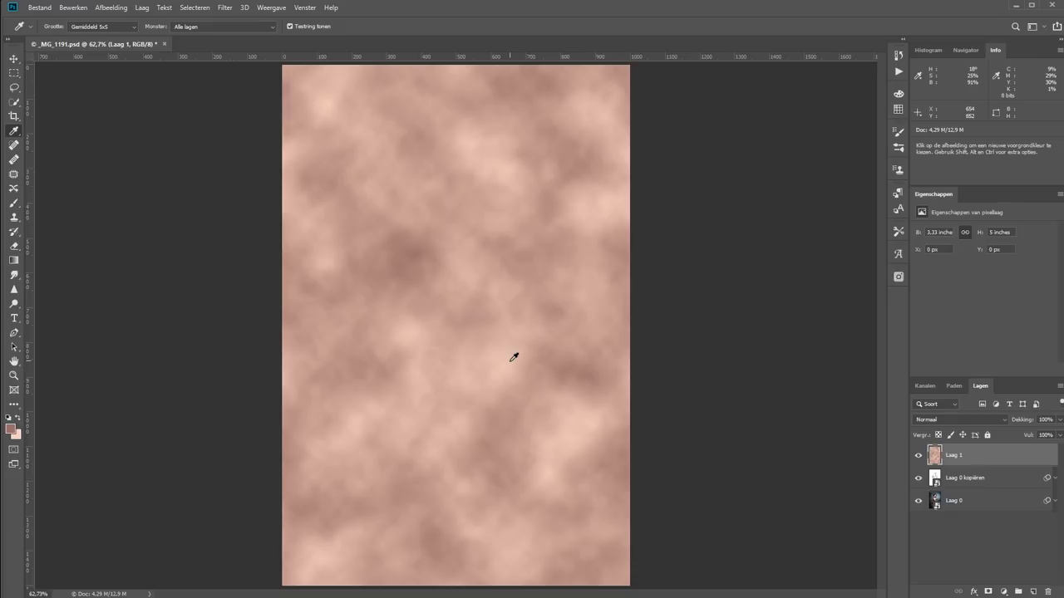
pyautogui.click(225, 8)
pyautogui.moveTo(283, 154)
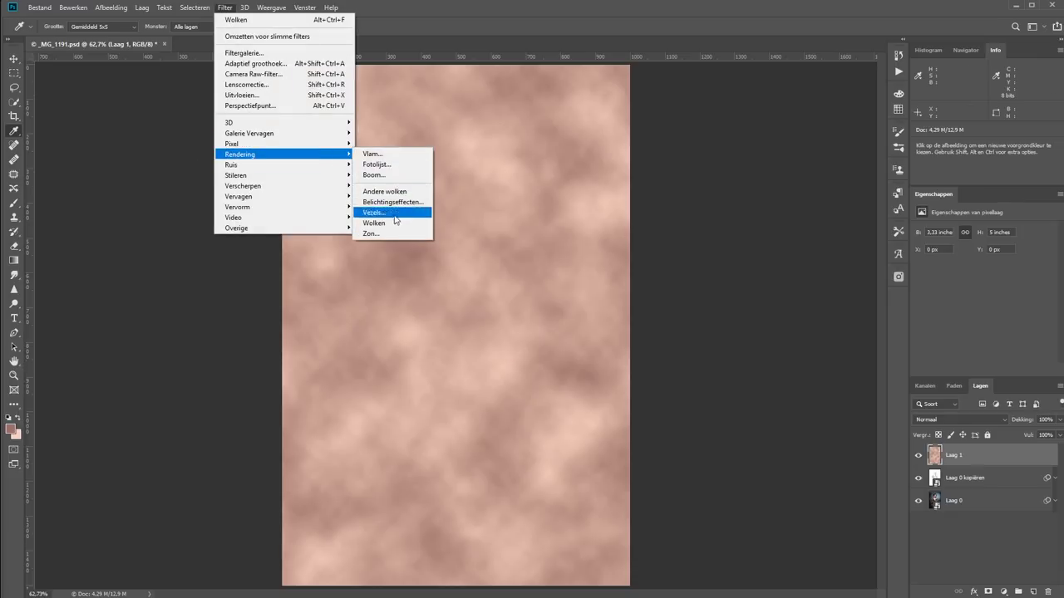
pyautogui.click(391, 226)
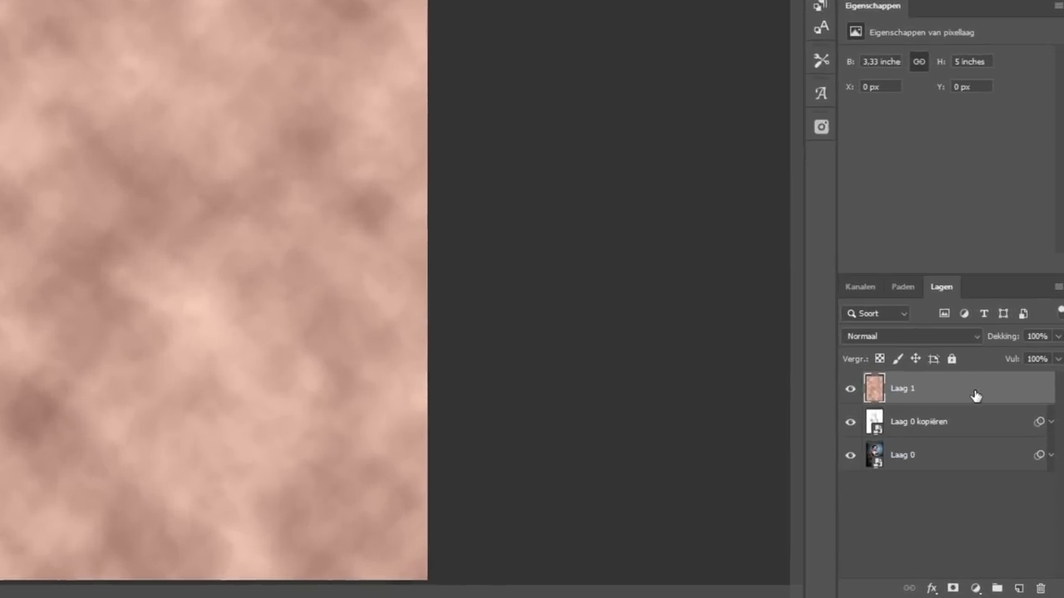
# Step: Place Laag 1 between Laag 0 kopiëren and Laag 0 in the layer stack
pyautogui.moveTo(968, 391); pyautogui.dragTo(971, 435)
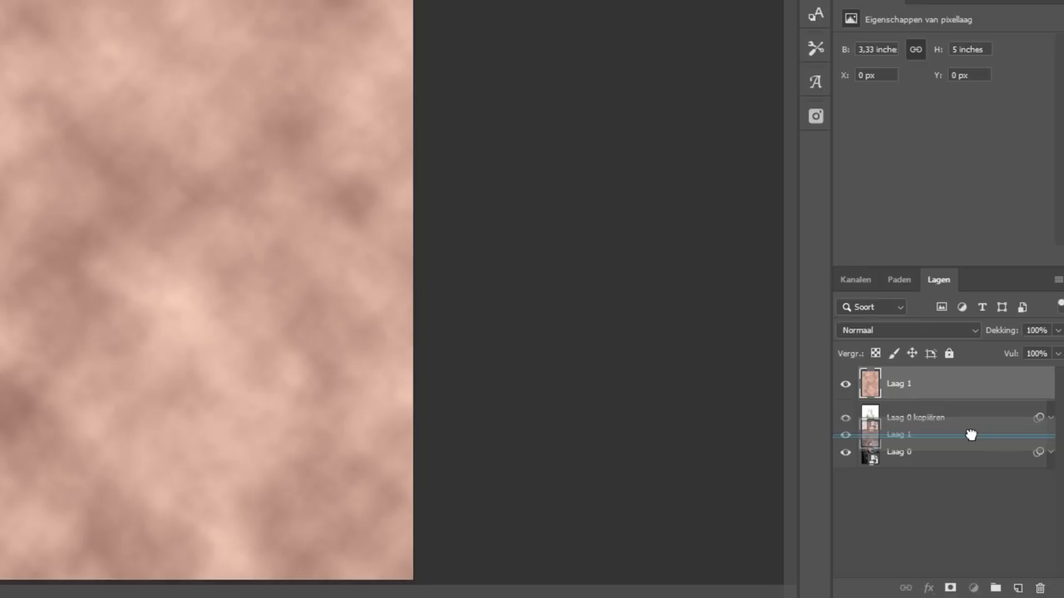
pyautogui.moveTo(971, 435); pyautogui.dragTo(969, 442)
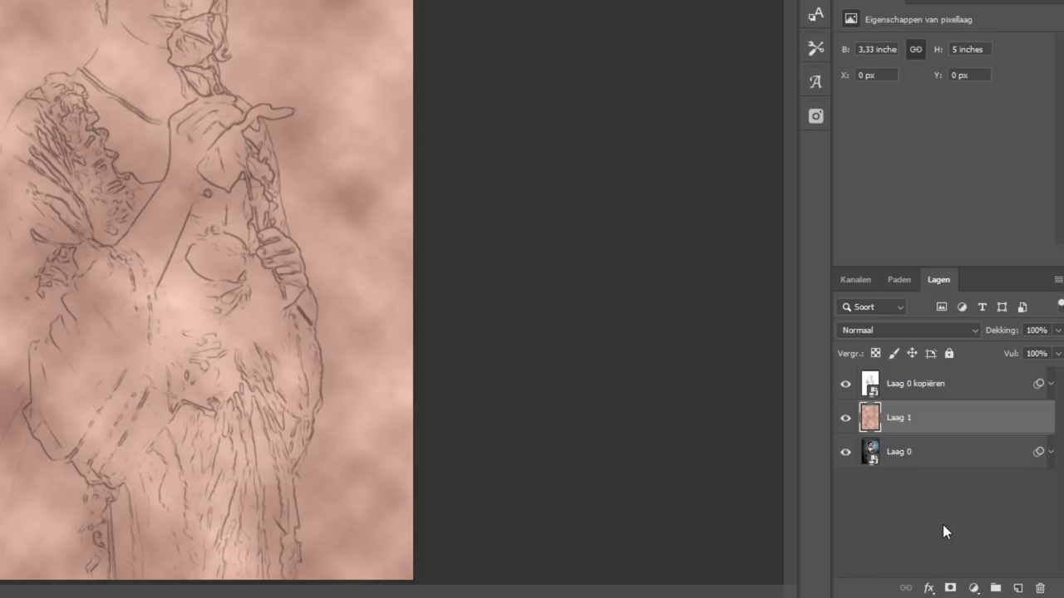
# Step: Set Laag 1 to Zwak licht at 83% opacity, then select all three portrait layers
pyautogui.click(887, 331)
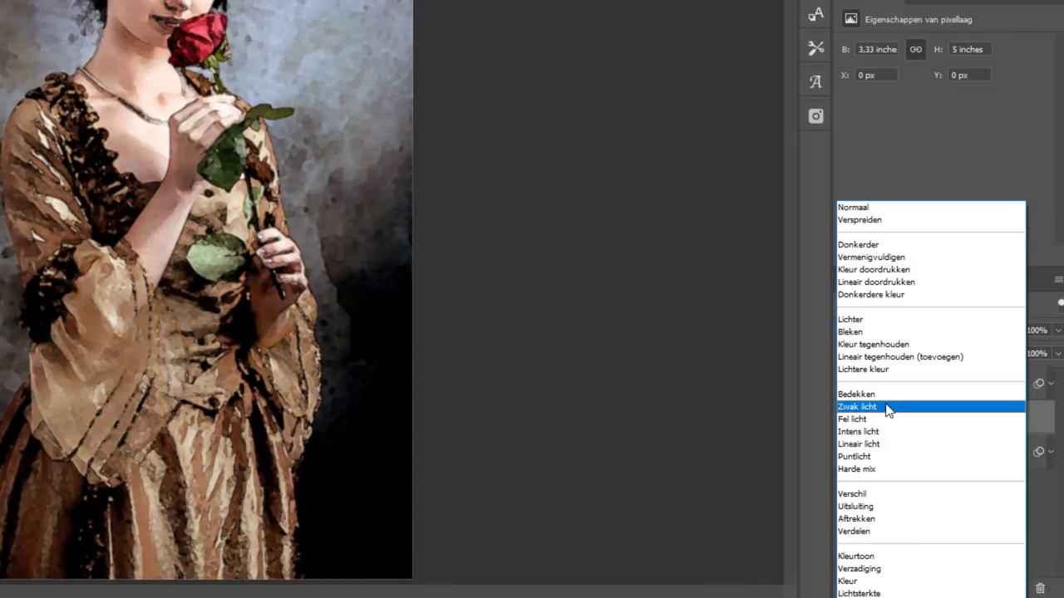
pyautogui.click(885, 407)
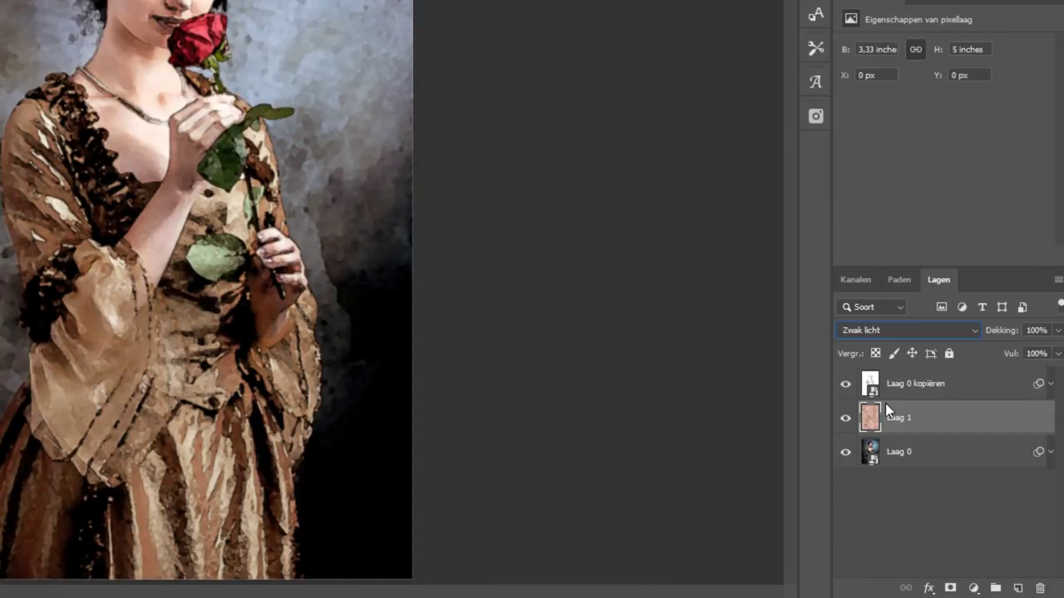
pyautogui.click(847, 421)
pyautogui.click(847, 420)
pyautogui.click(847, 420)
pyautogui.click(847, 421)
pyautogui.moveTo(1007, 332); pyautogui.dragTo(995, 332)
pyautogui.click(992, 390)
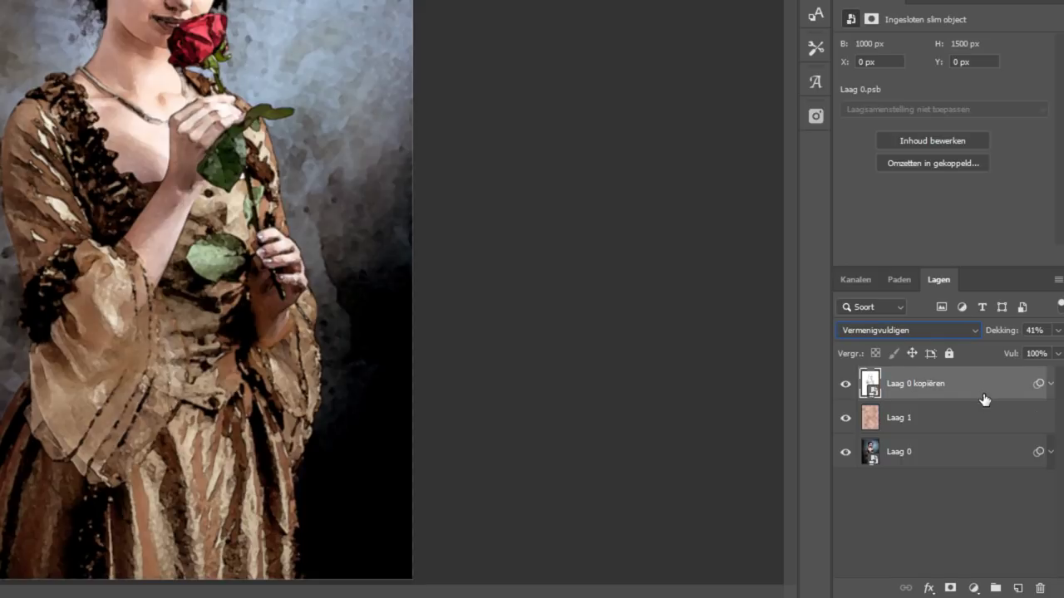
pyautogui.keyDown('shift'); pyautogui.click(966, 457); pyautogui.keyUp('shift')
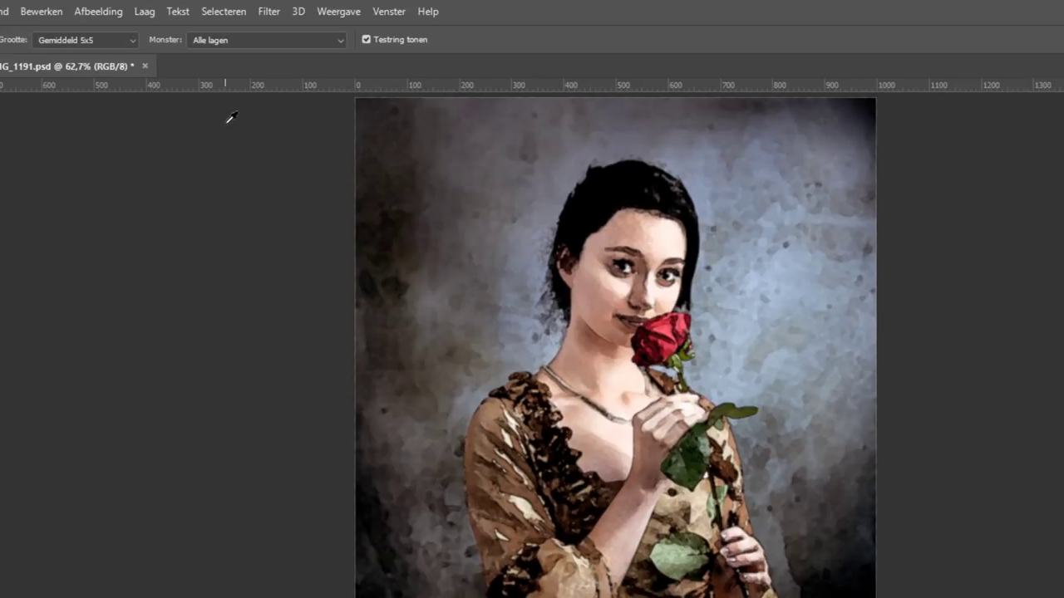
# Step: Group the three selected layers into Groep 1 with Laag > Lagen groeperen
pyautogui.click(144, 12)
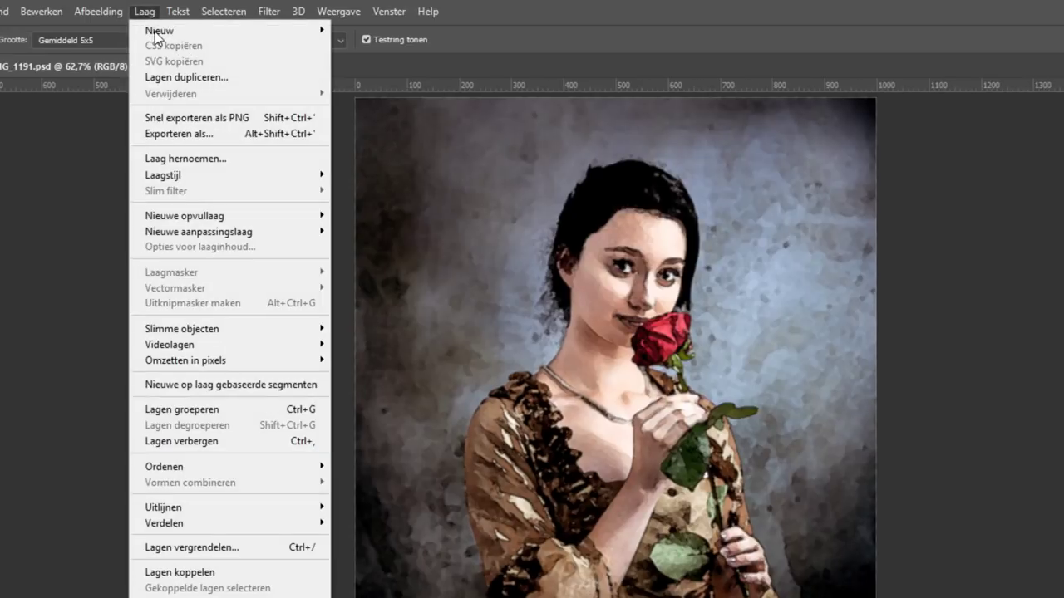
pyautogui.click(239, 409)
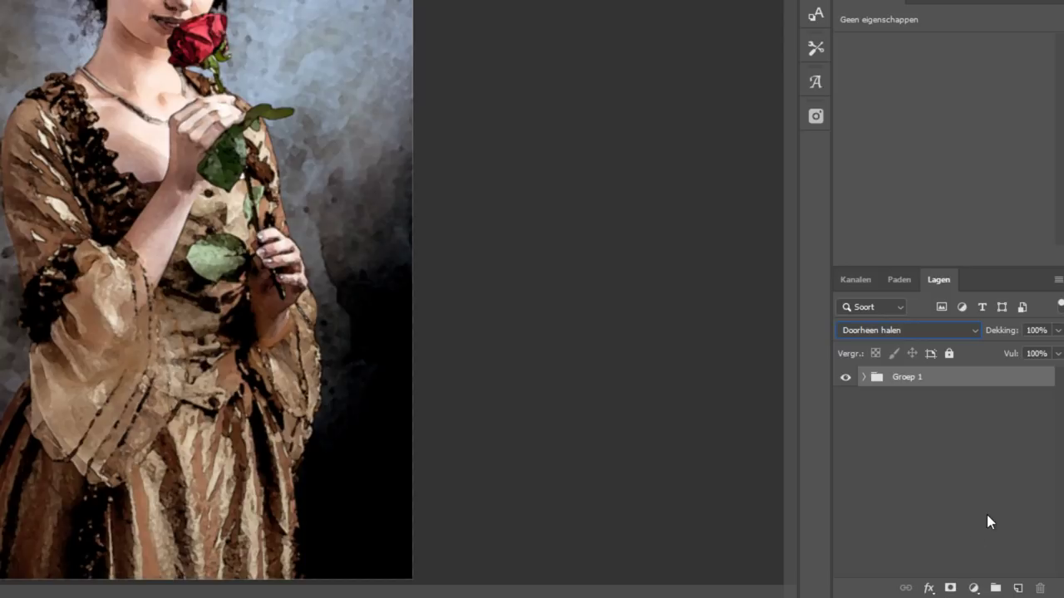
# Step: Add a pale pink (f2d8d1) Volle kleur fill layer and move it beneath Groep 1
pyautogui.click(974, 588)
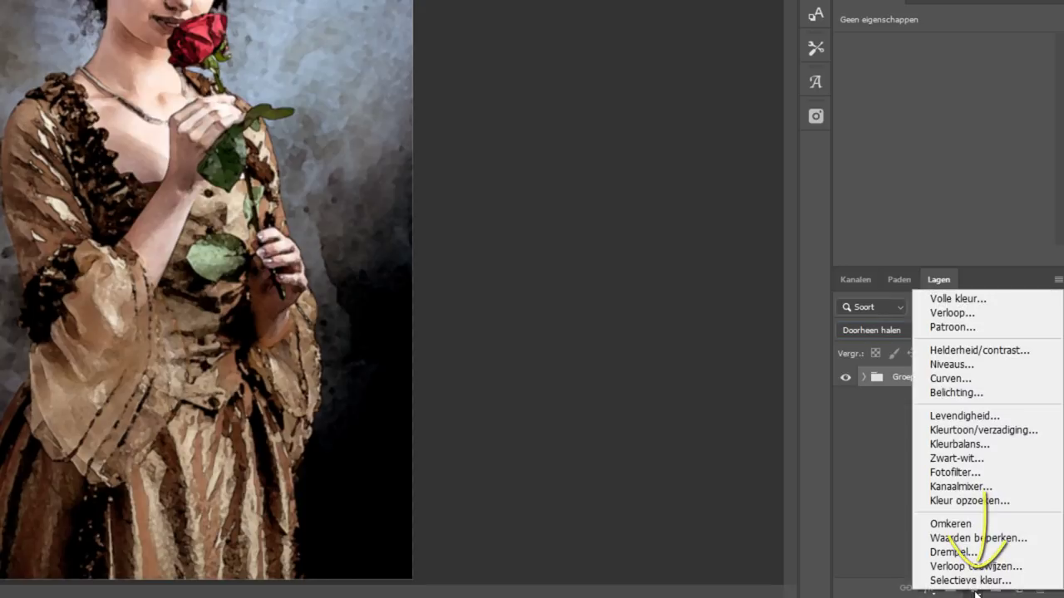
pyautogui.click(955, 300)
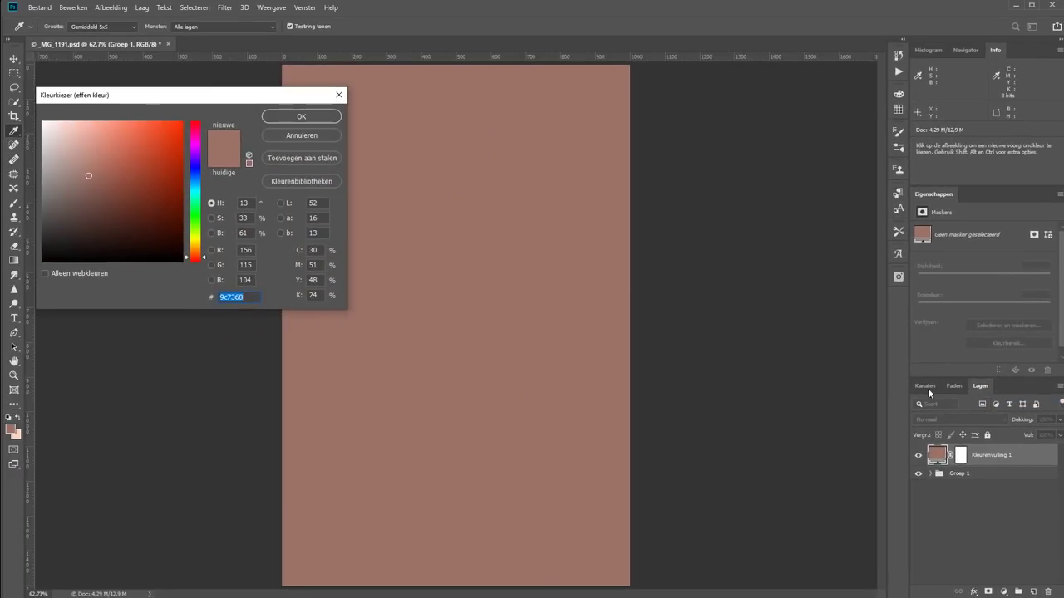
pyautogui.moveTo(45, 135); pyautogui.dragTo(61, 128)
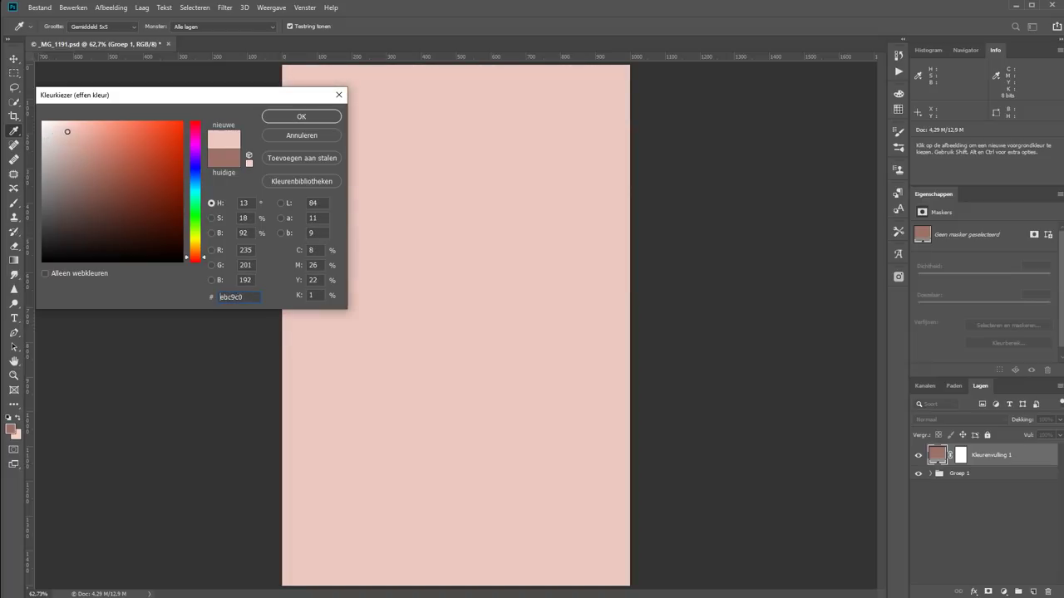
pyautogui.click(307, 115)
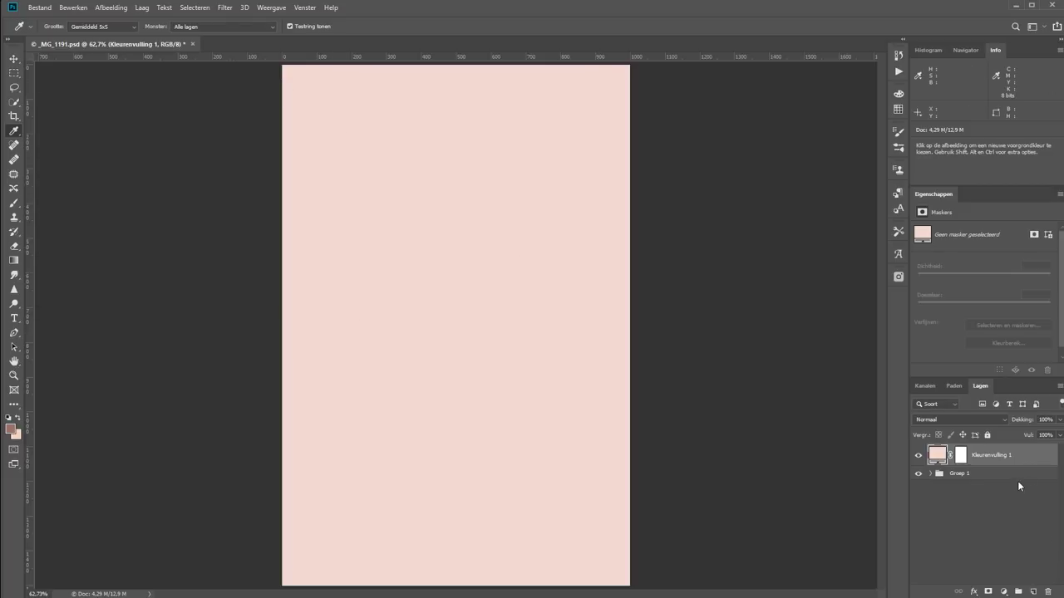
pyautogui.moveTo(1024, 459); pyautogui.dragTo(1029, 491)
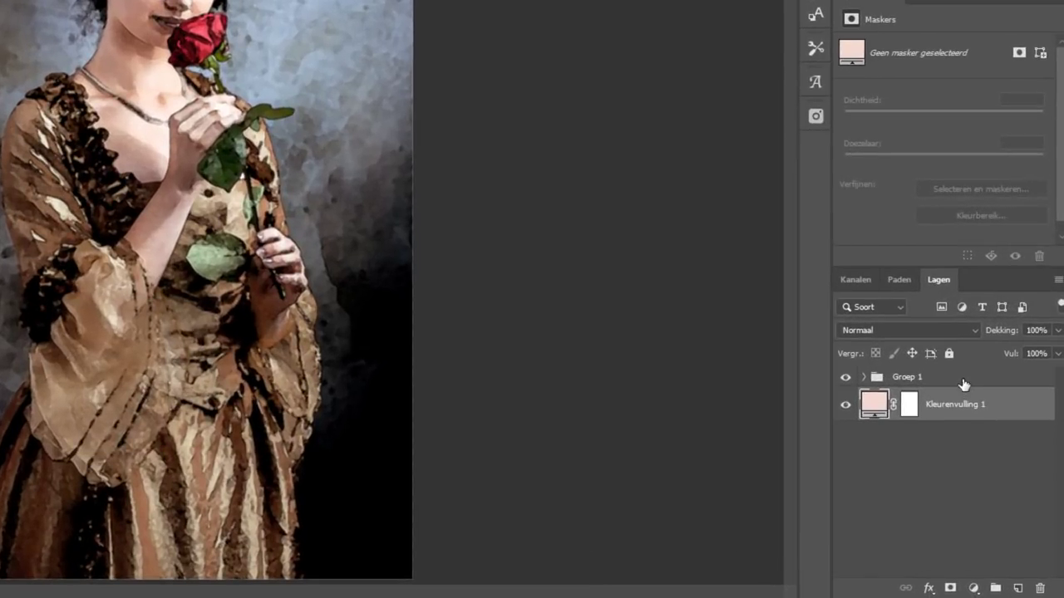
# Step: Add a layer mask to Groep 1 and fill it with black
pyautogui.click(963, 384)
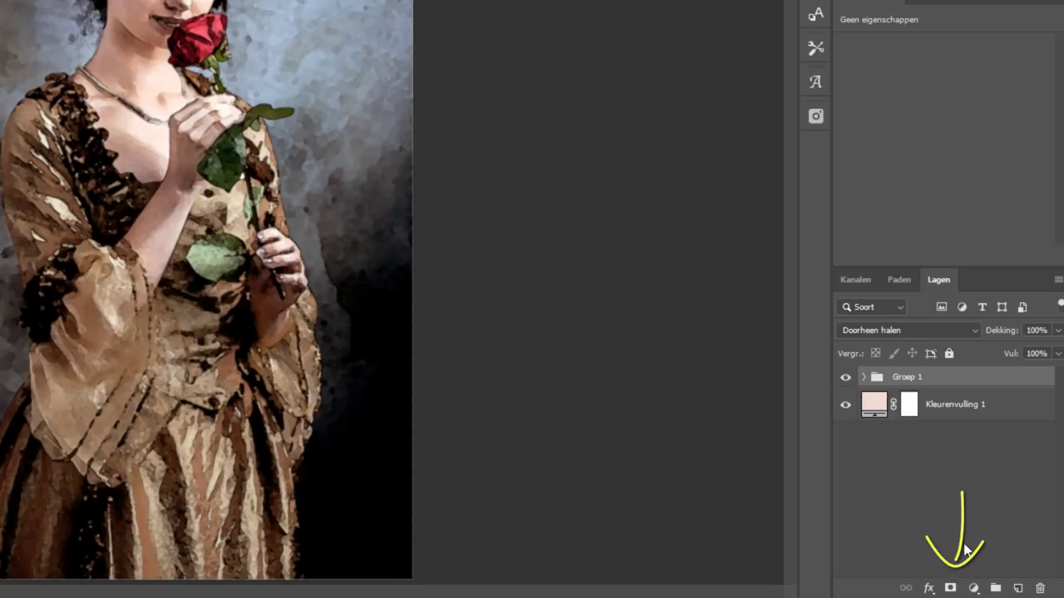
pyautogui.click(950, 587)
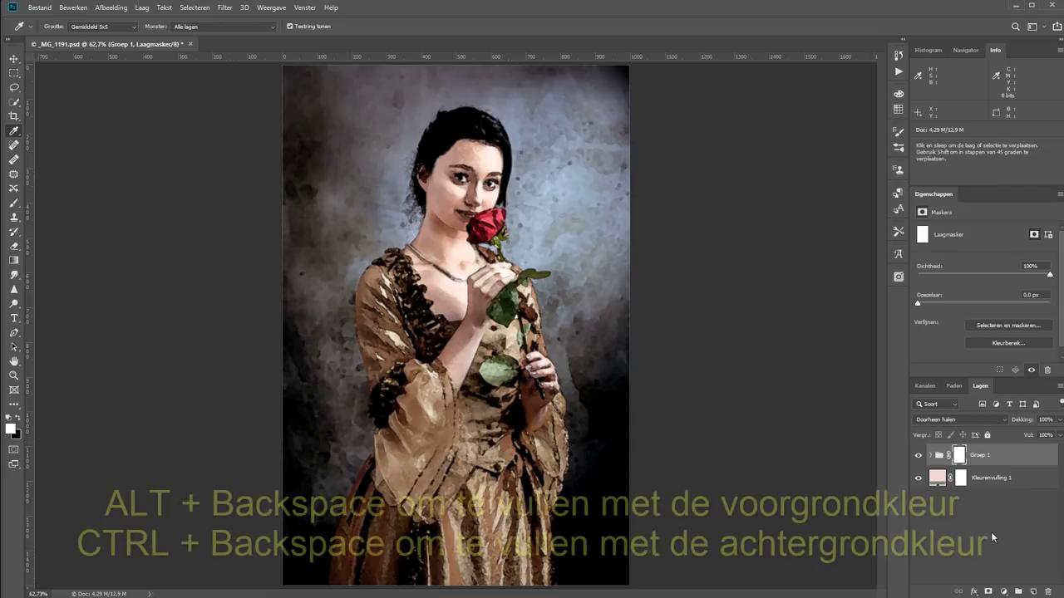
pyautogui.hotkey('ctrl', 'BackSpace')
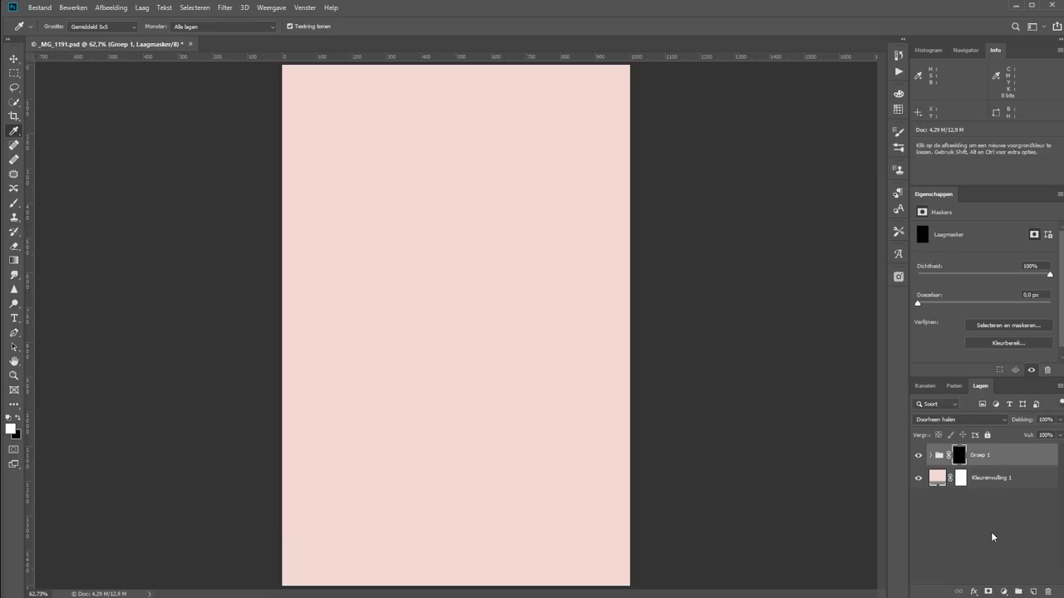
# Step: Test-reveal the portrait with a brush stroke on the mask, refill it black, and show brush presets
pyautogui.click(13, 204)
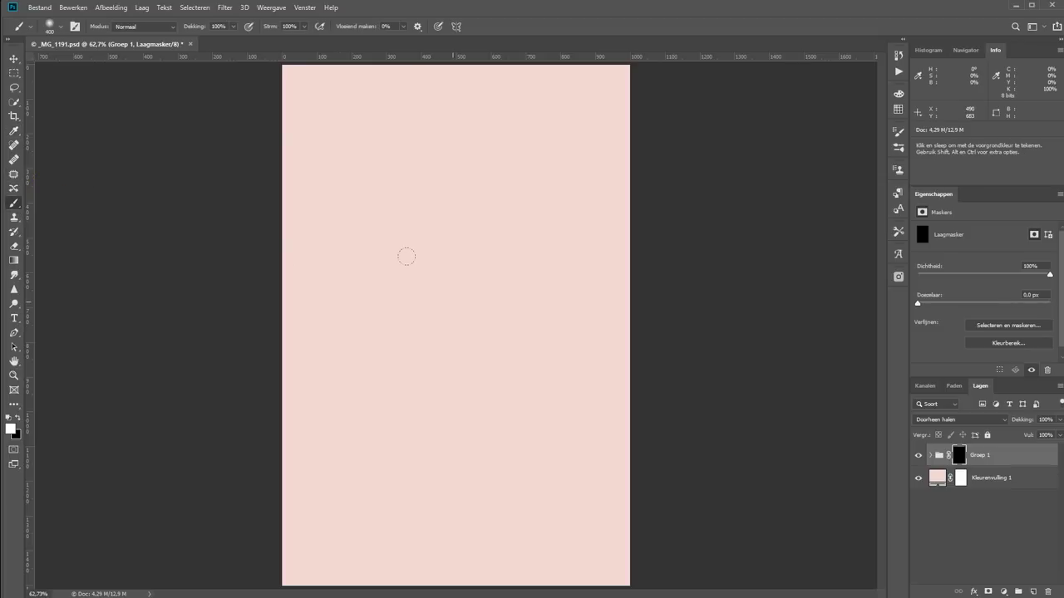
pyautogui.moveTo(411, 222)
pyautogui.mouseDown()
pyautogui.moveTo(465, 274)
pyautogui.moveTo(465, 357)
pyautogui.moveTo(416, 332)
pyautogui.moveTo(423, 141)
pyautogui.moveTo(524, 349)
pyautogui.moveTo(357, 466)
pyautogui.moveTo(432, 482)
pyautogui.moveTo(497, 362)
pyautogui.moveTo(474, 158)
pyautogui.mouseUp()
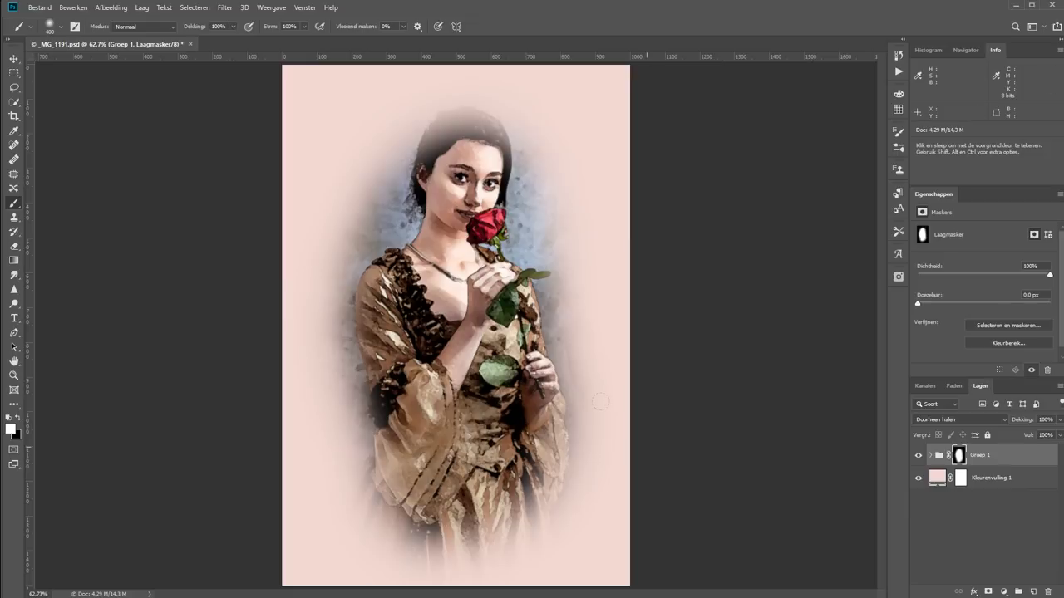
pyautogui.hotkey('ctrl', 'BackSpace')
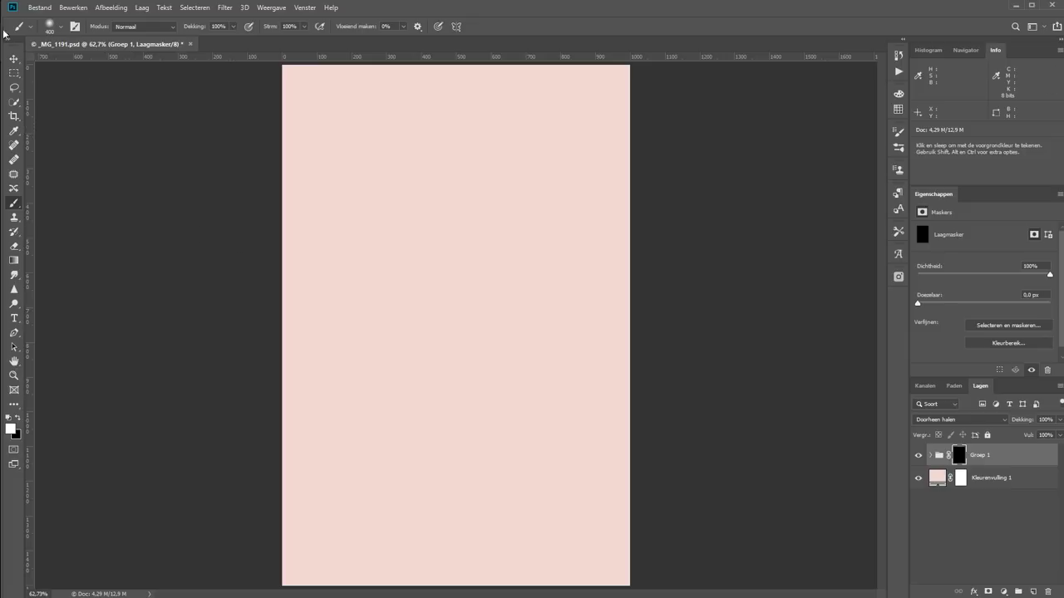
pyautogui.click(60, 26)
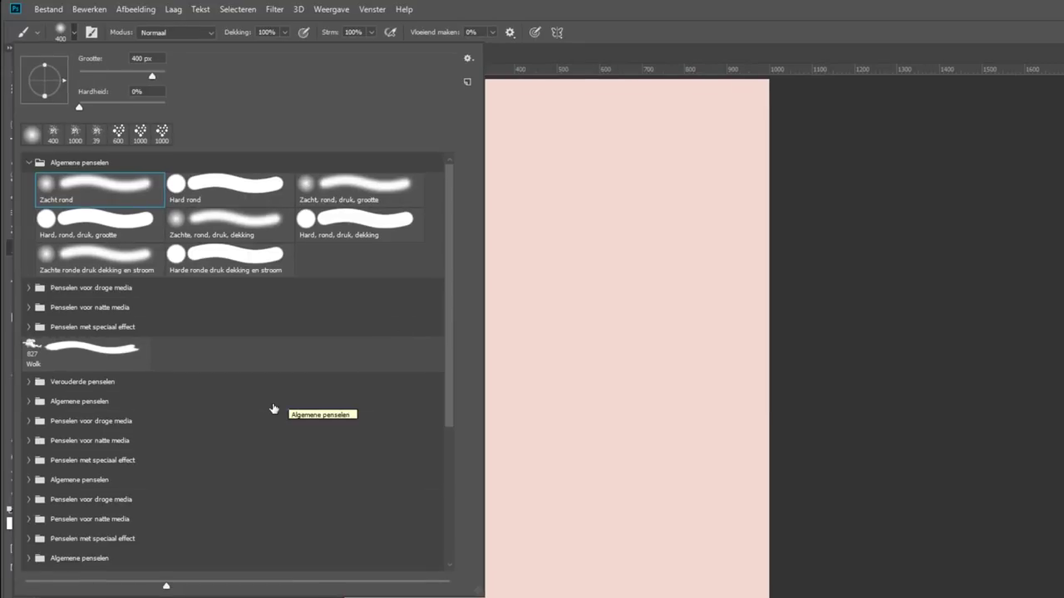
# Step: Browse the legacy M brushes, try Droog penseel 1 #2 at about 400 px, and undo the dabs
pyautogui.click(36, 385)
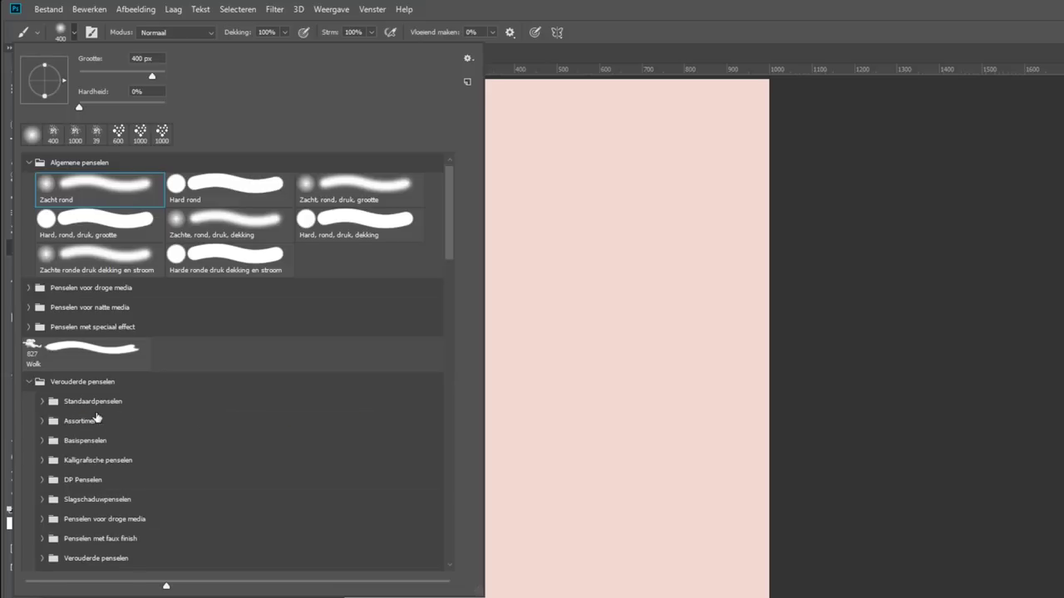
pyautogui.scroll(-1, 98, 418)
pyautogui.scroll(-1, 97, 418)
pyautogui.scroll(-2, 98, 418)
pyautogui.scroll(-2, 97, 418)
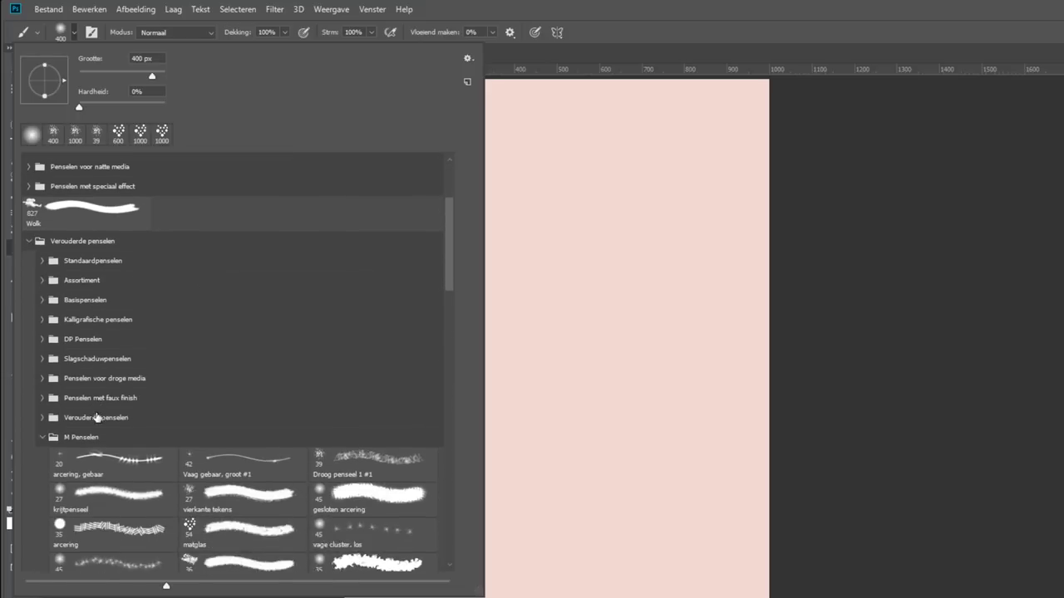
pyautogui.scroll(-2, 97, 418)
pyautogui.scroll(-2, 98, 418)
pyautogui.scroll(-1, 98, 418)
pyautogui.scroll(-1, 98, 418)
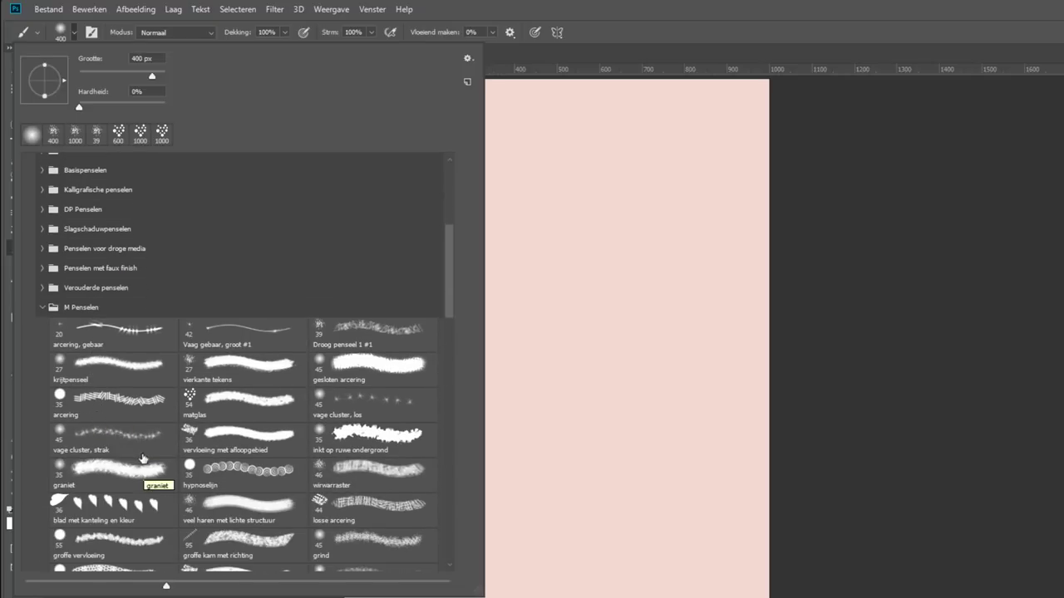
pyautogui.click(129, 434)
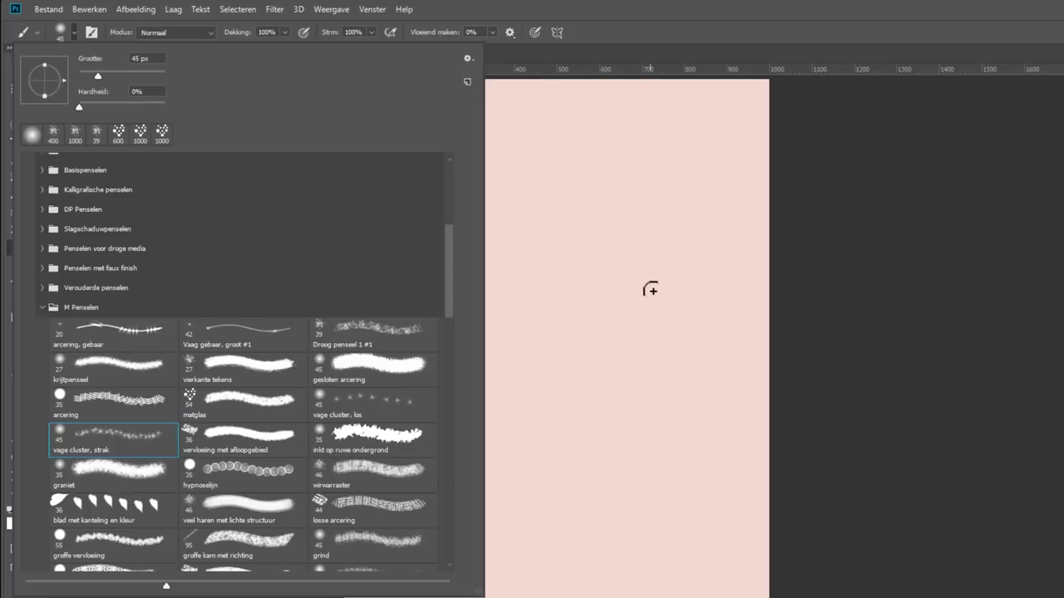
pyautogui.scroll(-2, 157, 474)
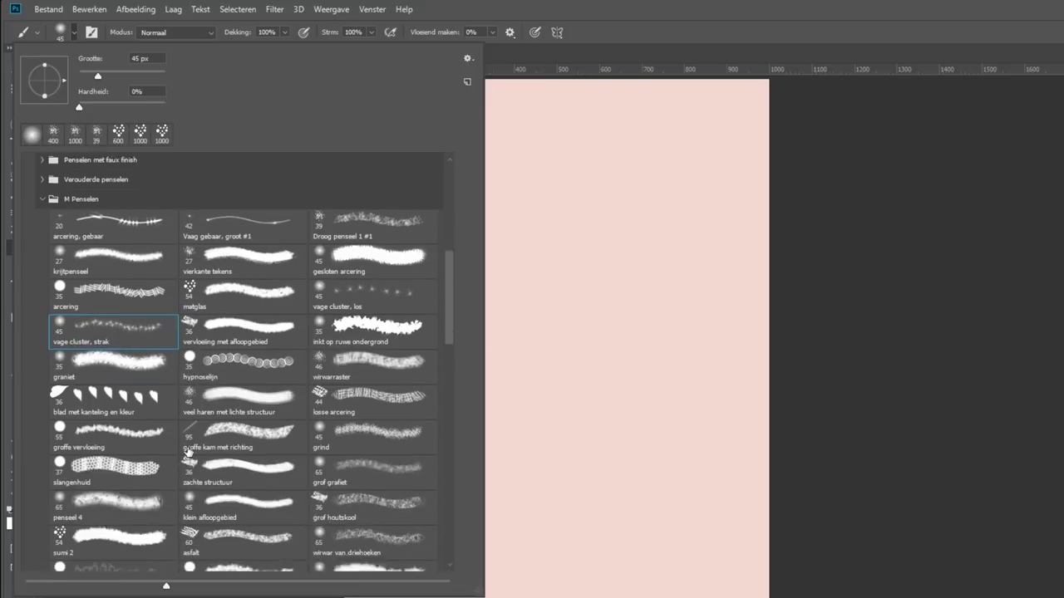
pyautogui.scroll(-3, 183, 457)
pyautogui.scroll(-1, 188, 453)
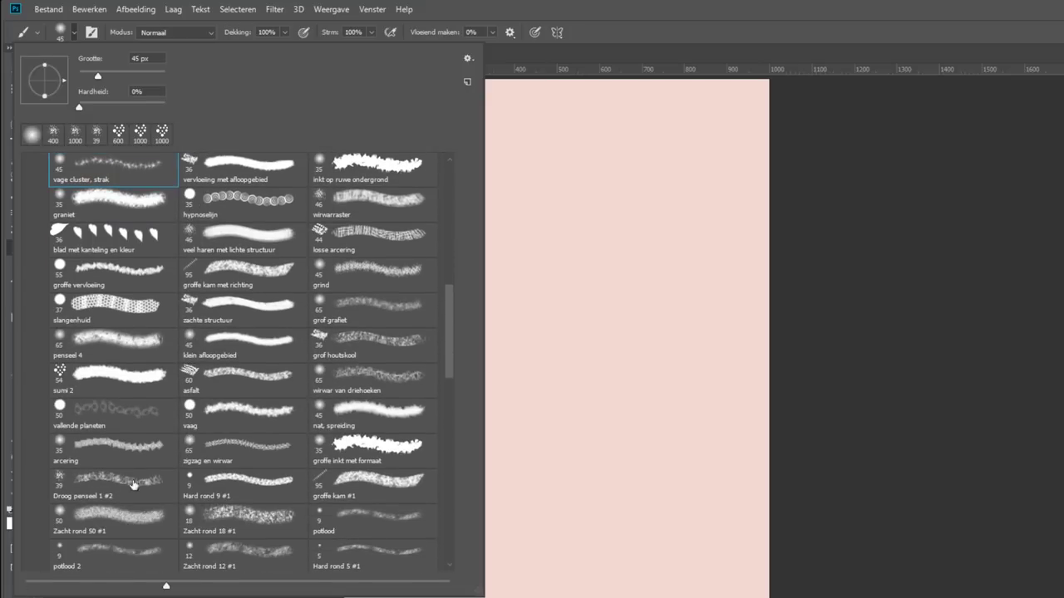
pyautogui.click(100, 486)
pyautogui.moveTo(95, 76); pyautogui.dragTo(152, 79)
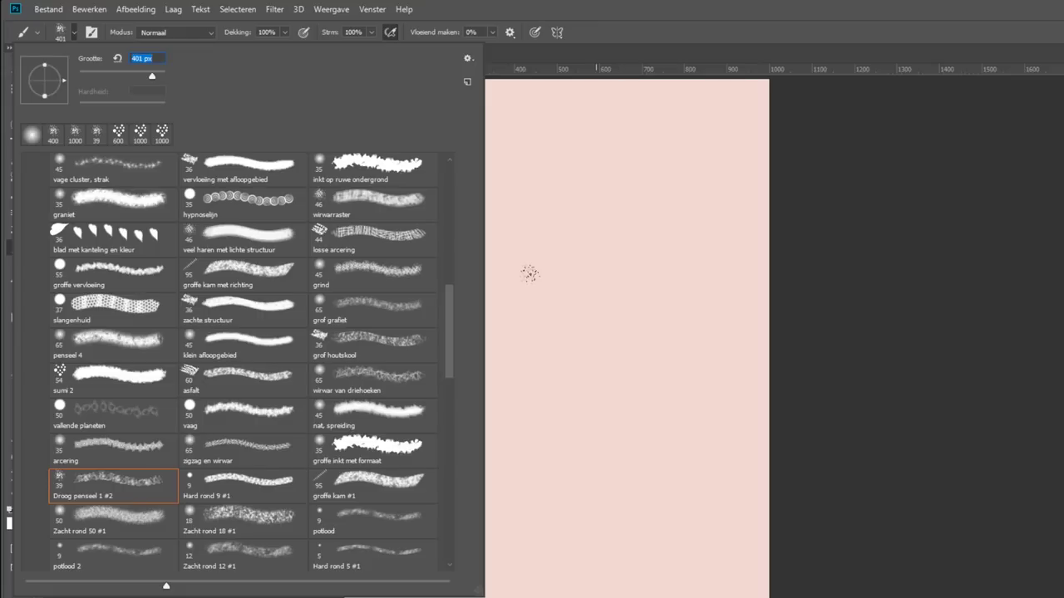
pyautogui.click(529, 274)
pyautogui.click(527, 272)
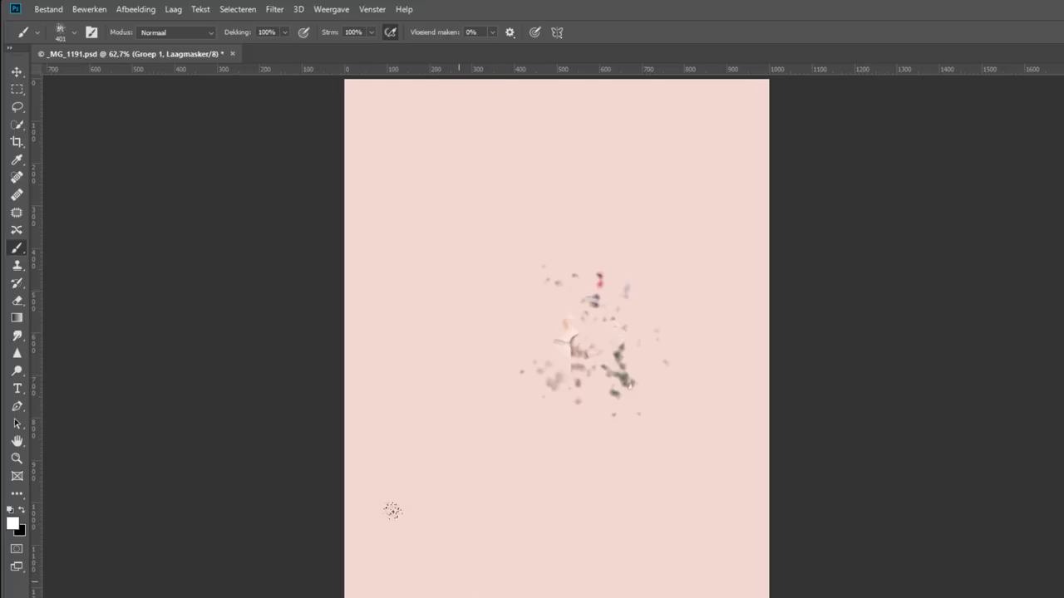
pyautogui.hotkey('ctrl', 'z')
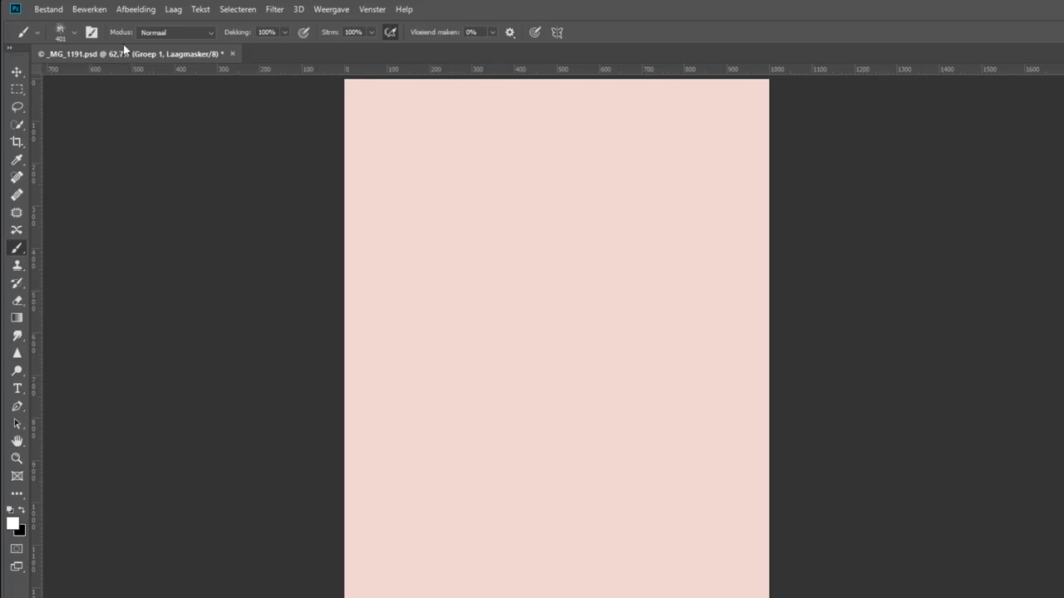
# Step: Try the wirwar van driehoeken brush with a test stroke on the mask, then undo it
pyautogui.click(74, 33)
pyautogui.scroll(-2, 158, 455)
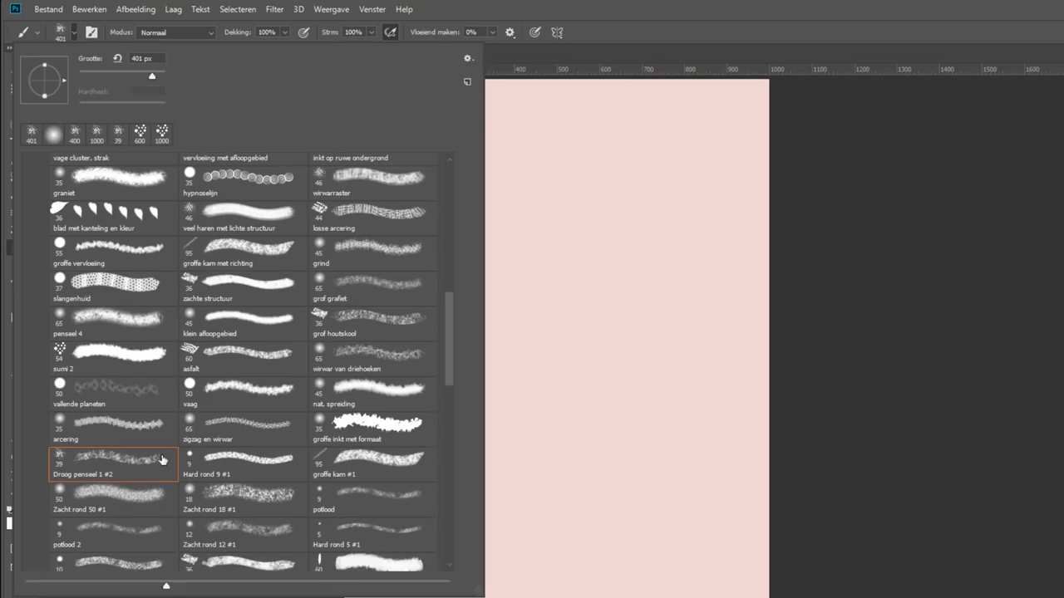
pyautogui.scroll(-2, 162, 460)
pyautogui.scroll(-1, 162, 460)
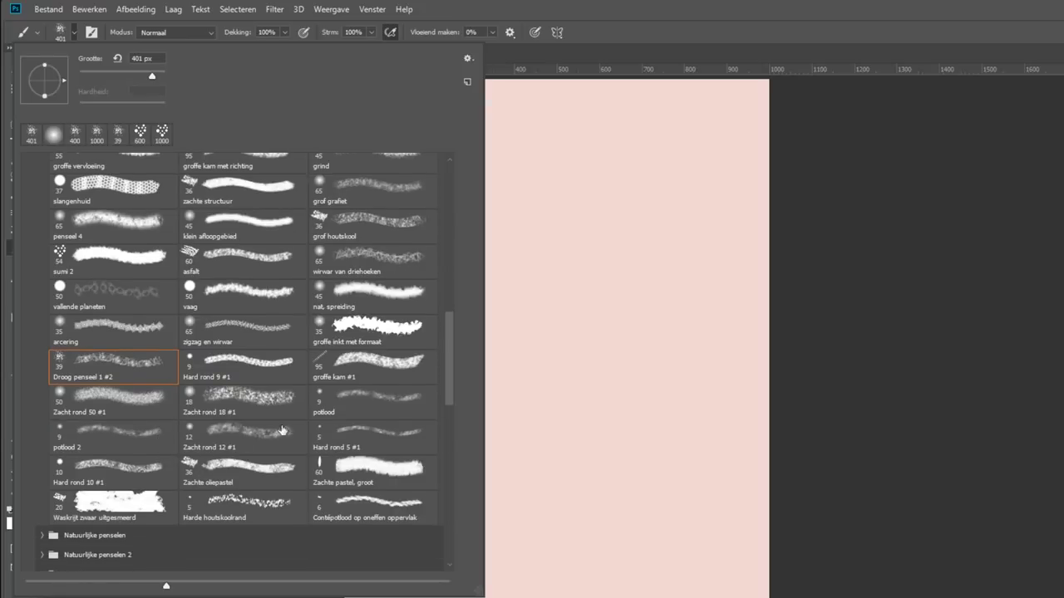
pyautogui.click(364, 262)
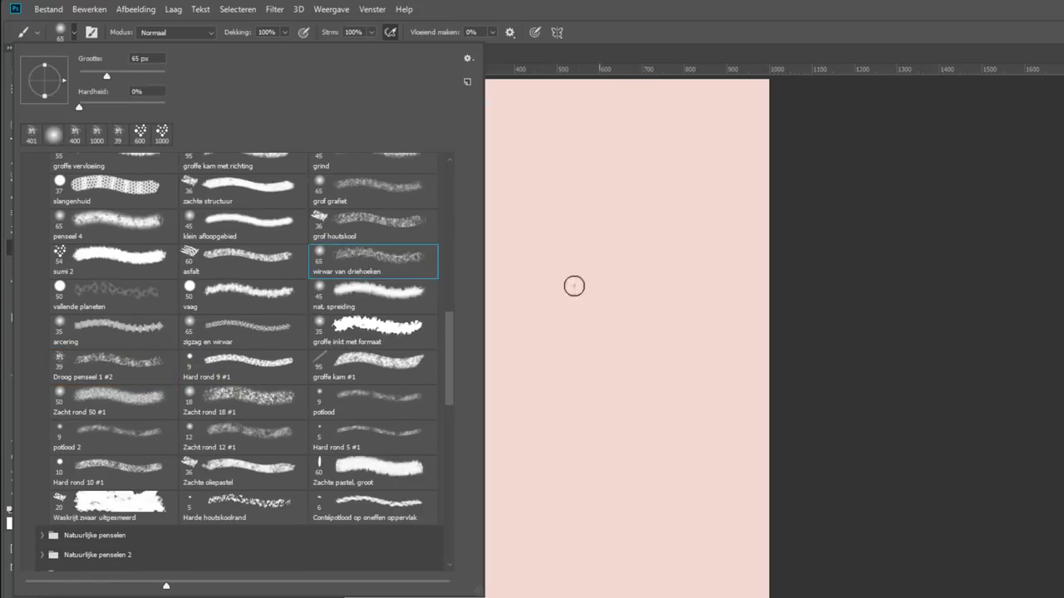
pyautogui.click(554, 183)
pyautogui.moveTo(611, 166)
pyautogui.mouseDown()
pyautogui.moveTo(574, 250)
pyautogui.moveTo(549, 272)
pyautogui.mouseUp()
pyautogui.hotkey('ctrl', 'z')
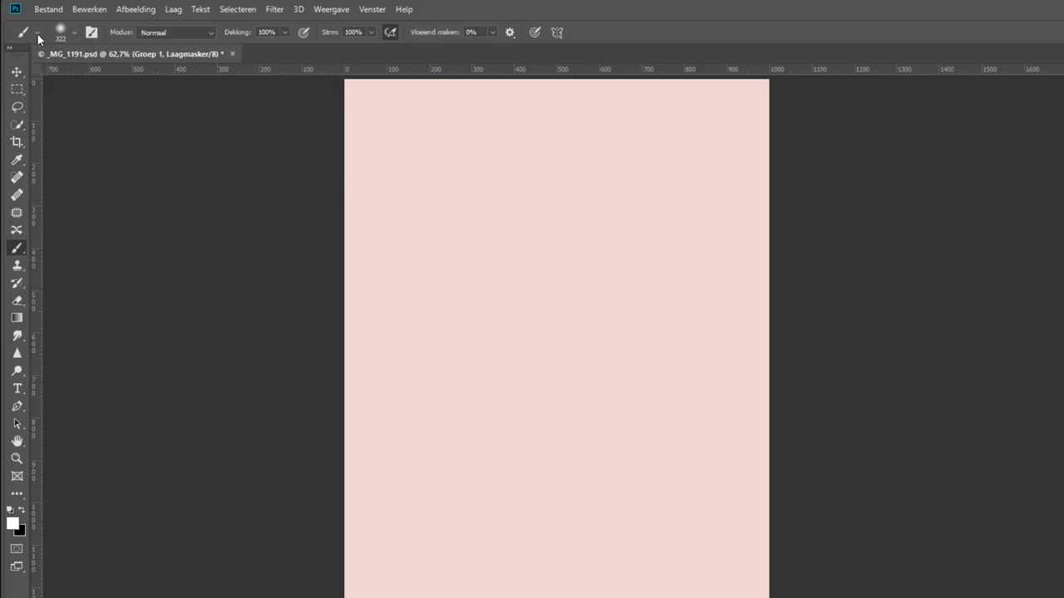
# Step: Try another textured brush preset on the mask and undo the test strokes
pyautogui.click(60, 29)
pyautogui.scroll(1, 291, 317)
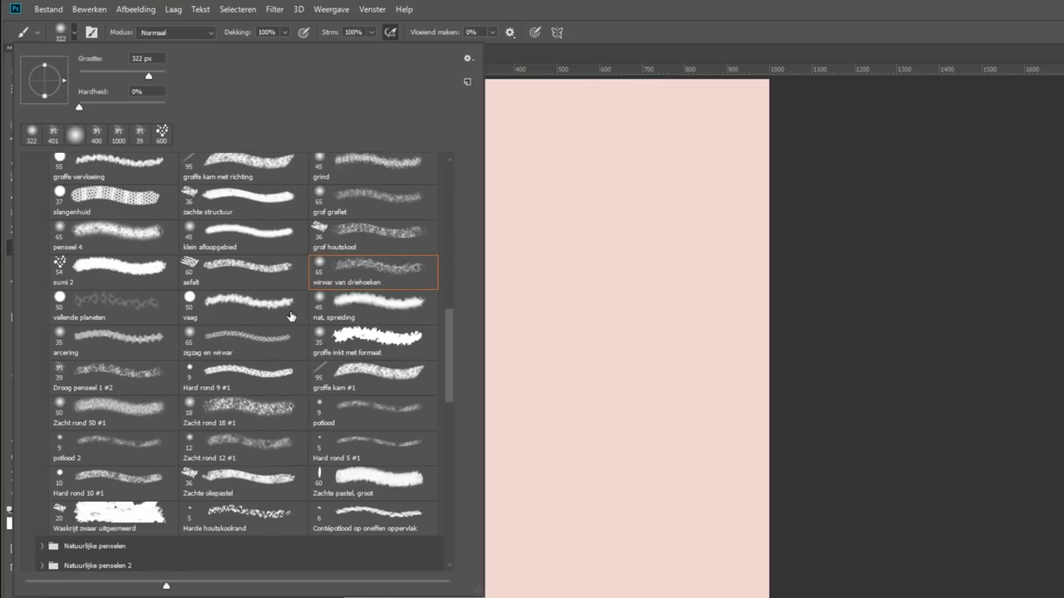
pyautogui.scroll(2, 291, 316)
pyautogui.scroll(2, 291, 316)
pyautogui.click(374, 270)
pyautogui.moveTo(560, 224); pyautogui.dragTo(575, 291)
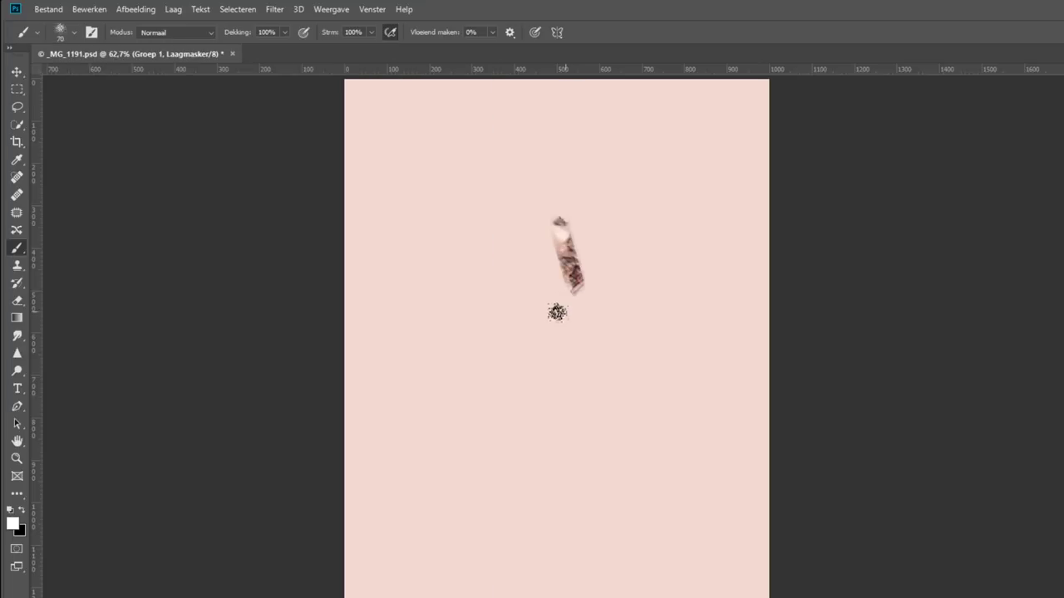
pyautogui.moveTo(521, 249); pyautogui.dragTo(527, 266)
pyautogui.hotkey('ctrl', 'z')
# Step: Choose Droog penseel 1 #1 at 500 px, test-reveal the portrait, then hide it again
pyautogui.click(60, 32)
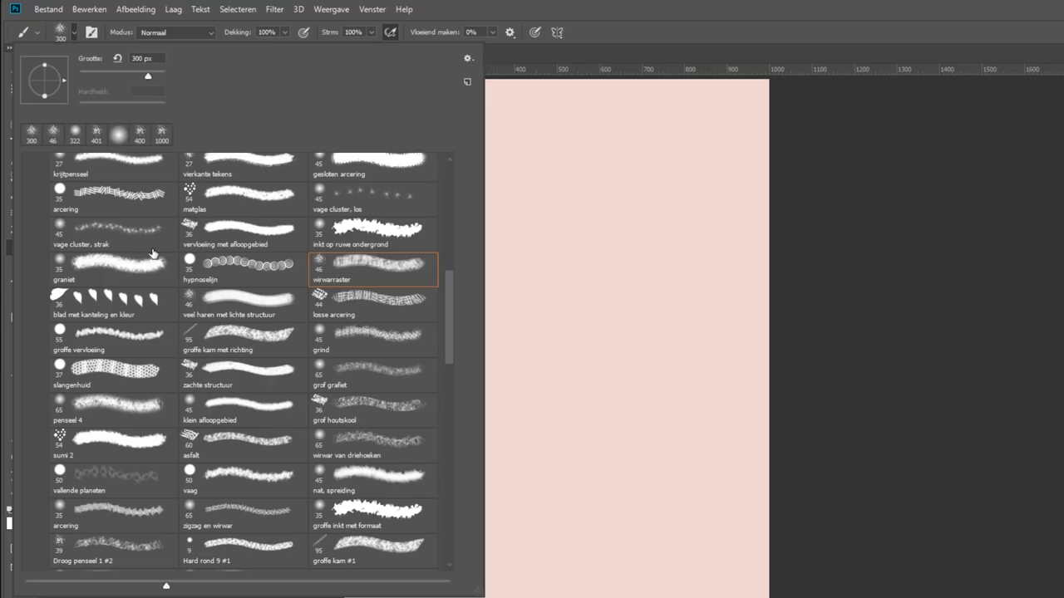
pyautogui.scroll(1, 149, 329)
pyautogui.scroll(3, 148, 326)
pyautogui.click(374, 260)
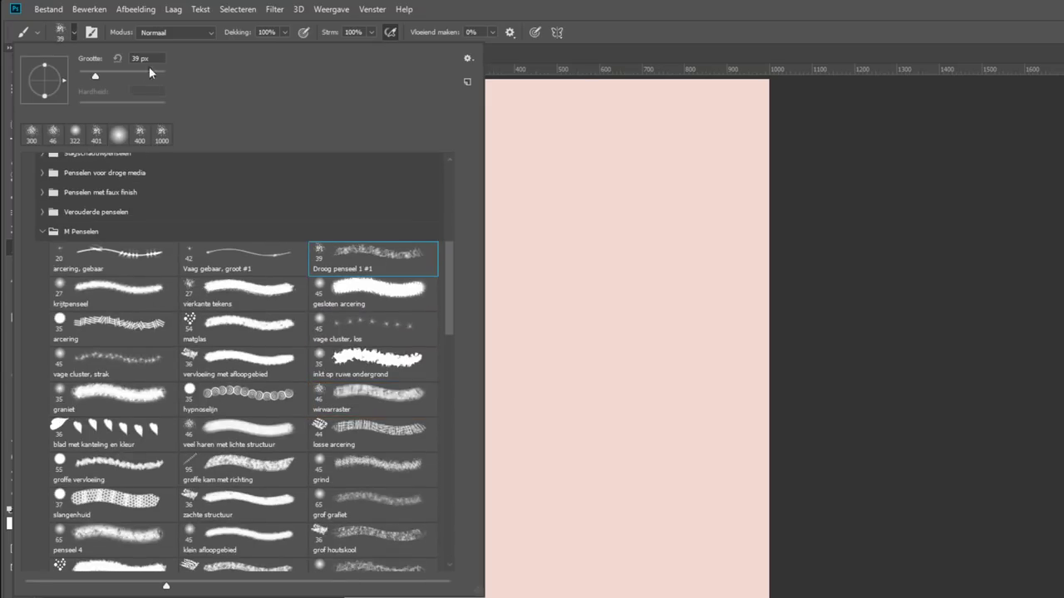
pyautogui.moveTo(573, 195); pyautogui.dragTo(596, 267)
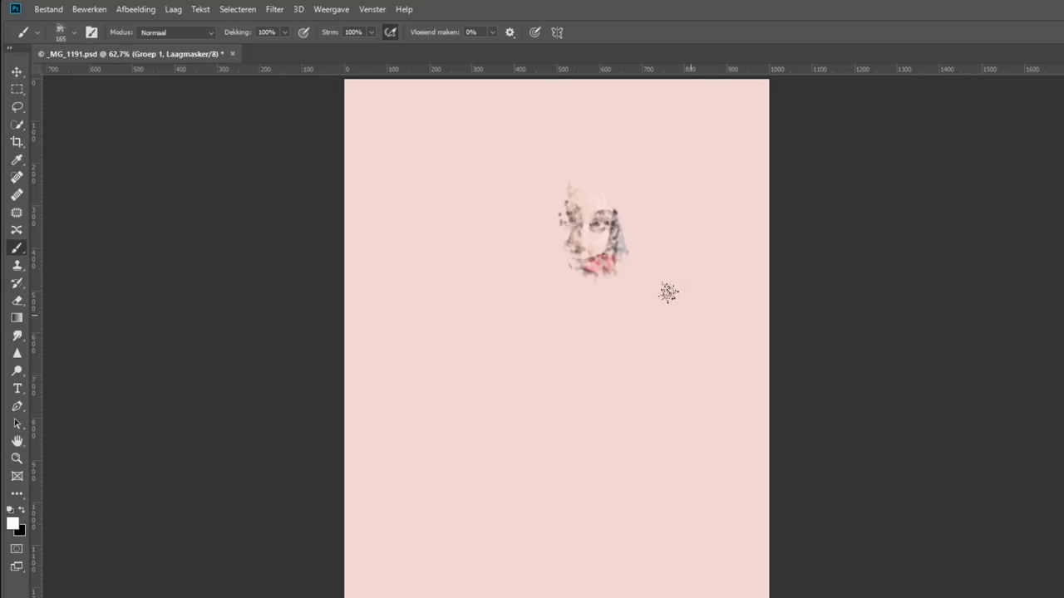
pyautogui.hotkey('ctrl', 'z')
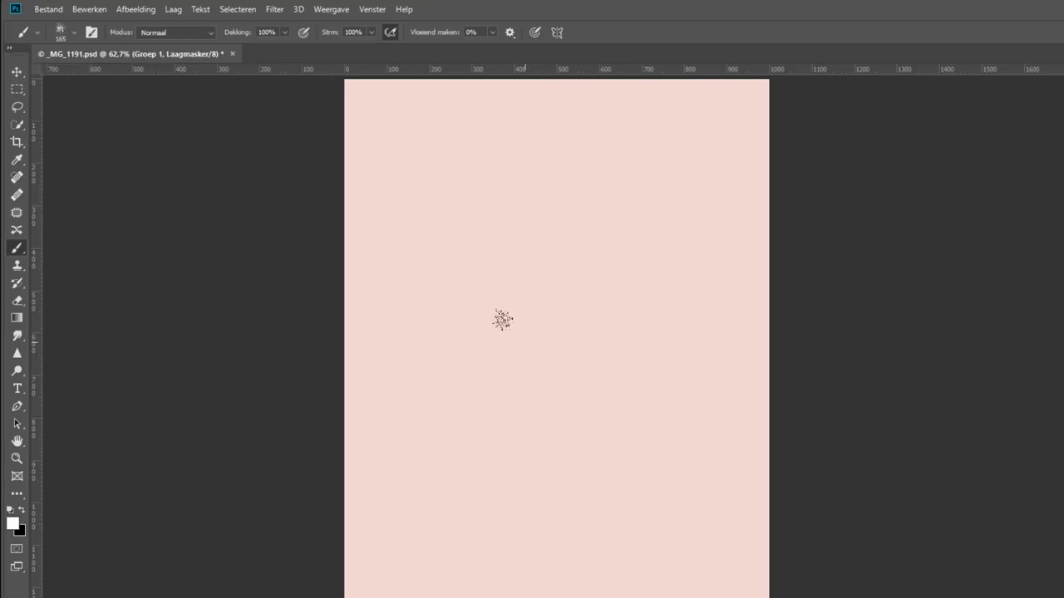
pyautogui.press(']')
pyautogui.press(']')
pyautogui.press(']')
pyautogui.press(']')
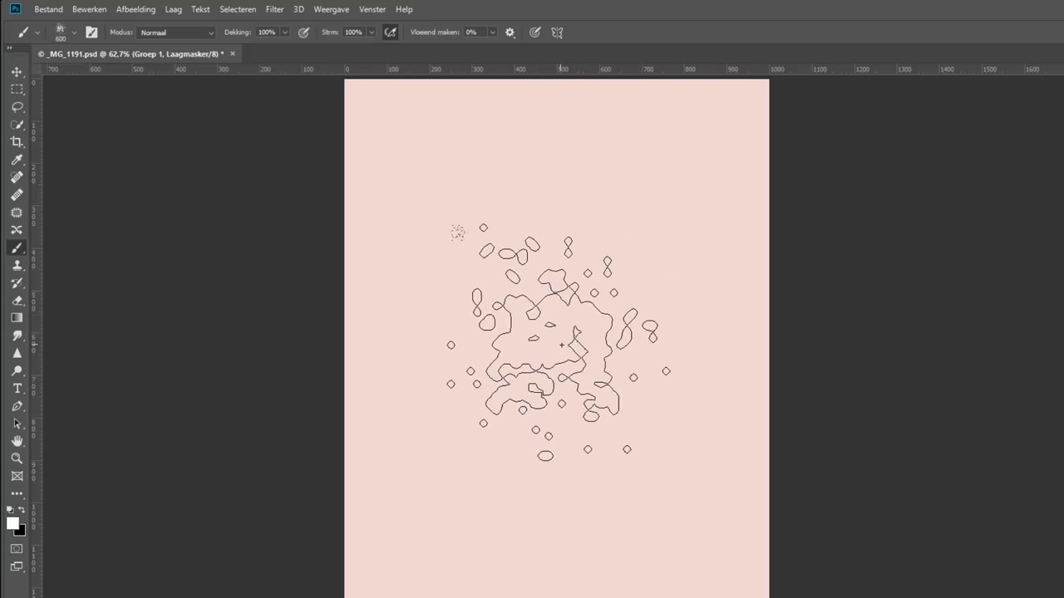
pyautogui.press('[')
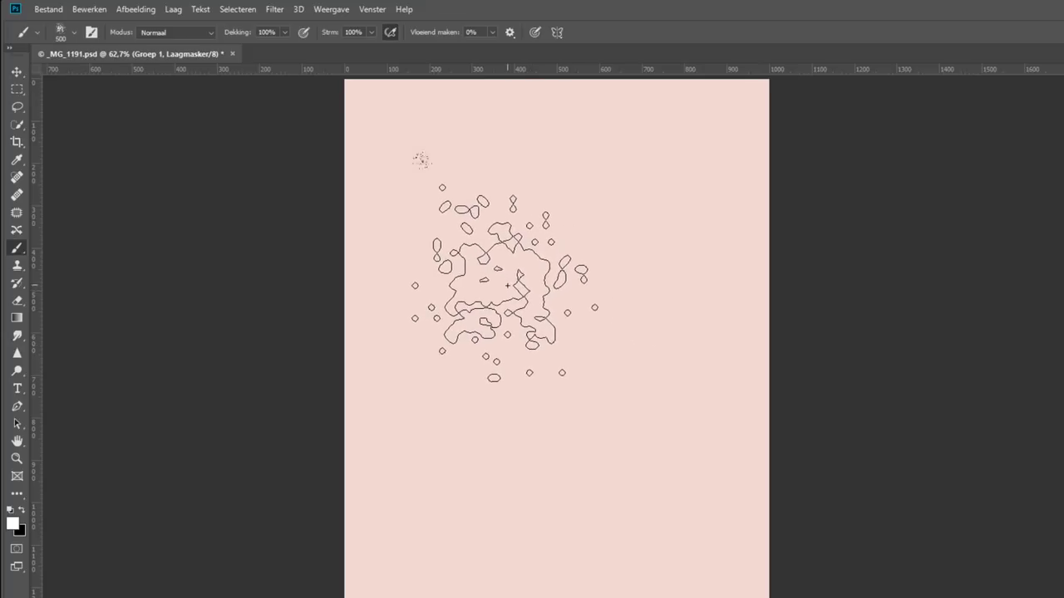
pyautogui.moveTo(504, 266)
pyautogui.mouseDown()
pyautogui.moveTo(497, 331)
pyautogui.moveTo(606, 597)
pyautogui.mouseUp()
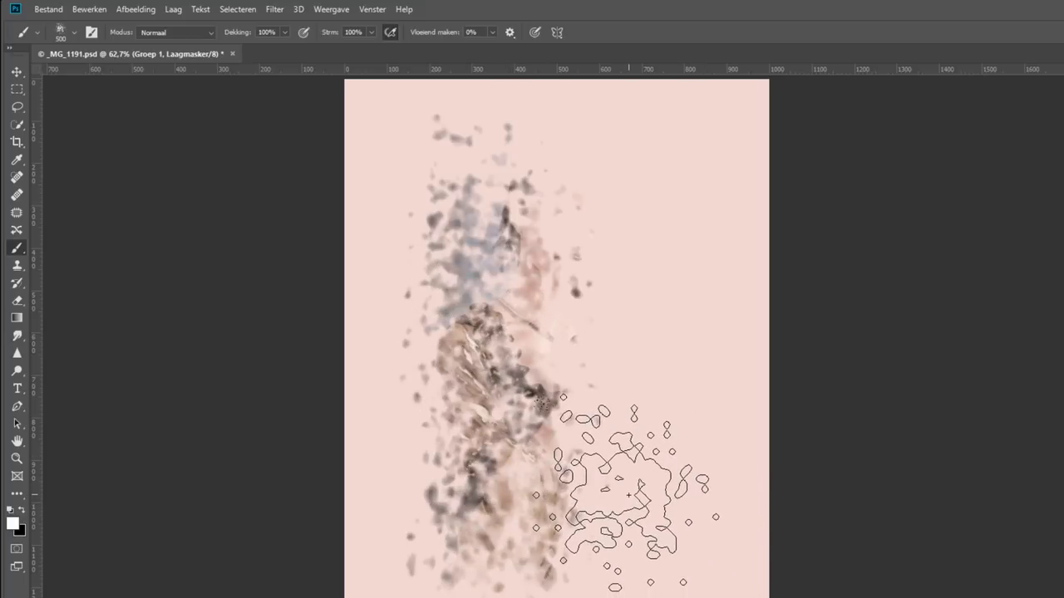
pyautogui.moveTo(628, 494)
pyautogui.mouseDown()
pyautogui.moveTo(542, 404)
pyautogui.moveTo(629, 496)
pyautogui.mouseUp()
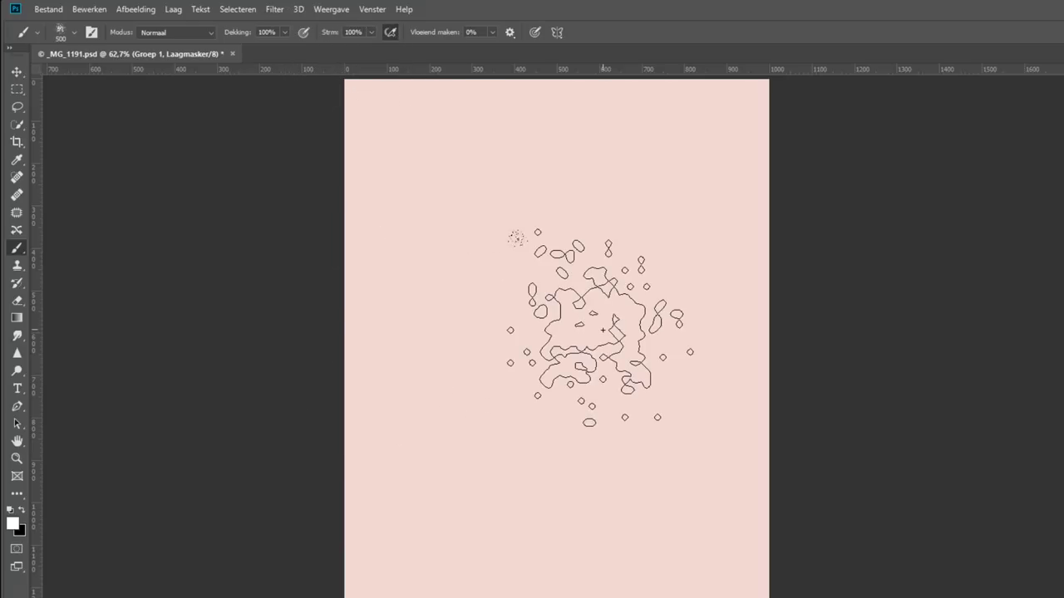
# Step: Enable Vormdynamiek in Penseelinstellingen, add some angle jitter, and test-paint then clear the strokes
pyautogui.click(372, 12)
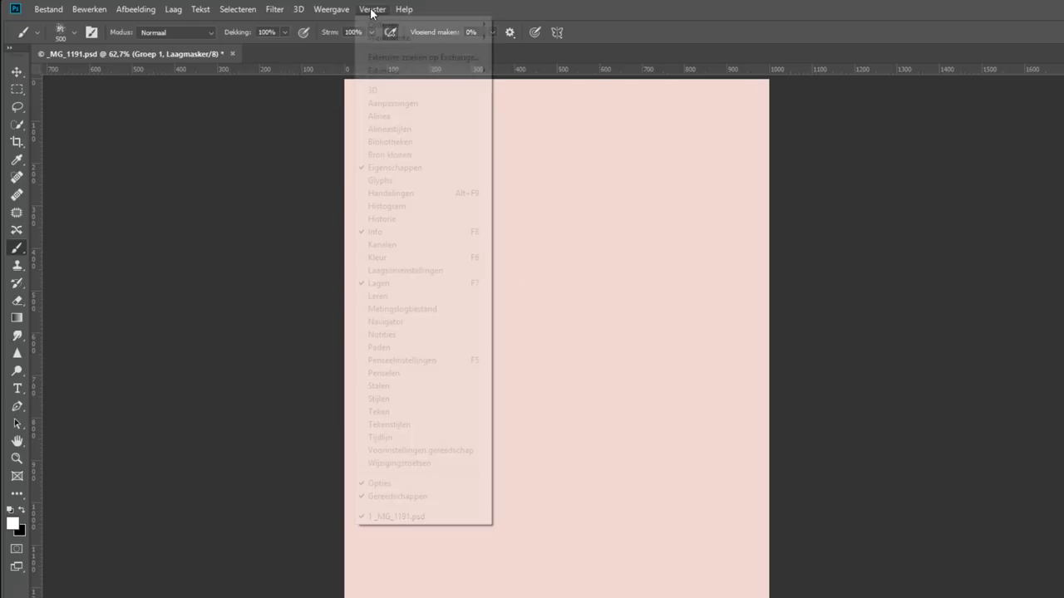
pyautogui.click(407, 352)
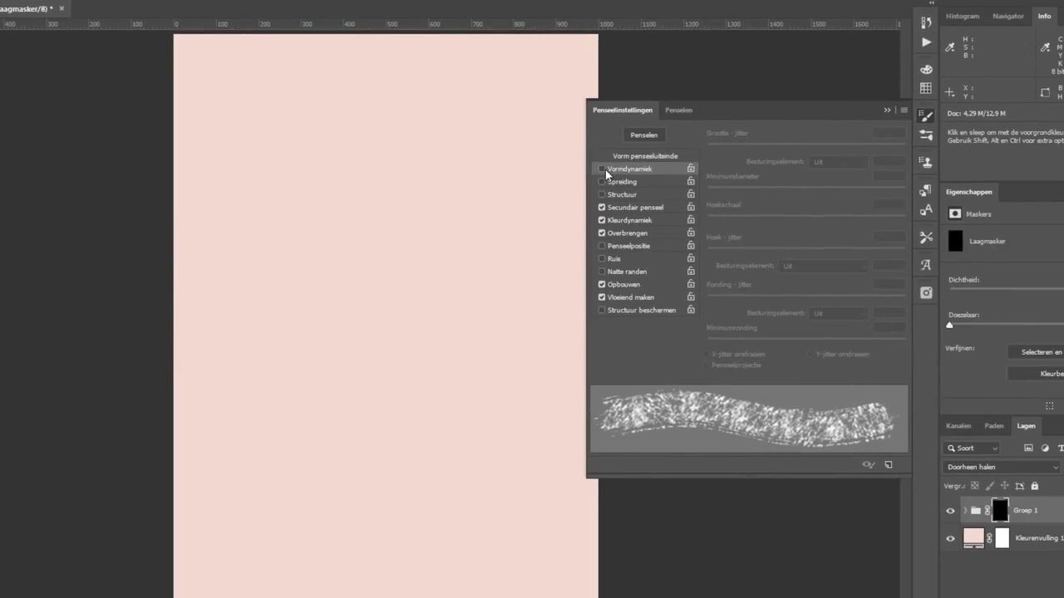
pyautogui.click(604, 168)
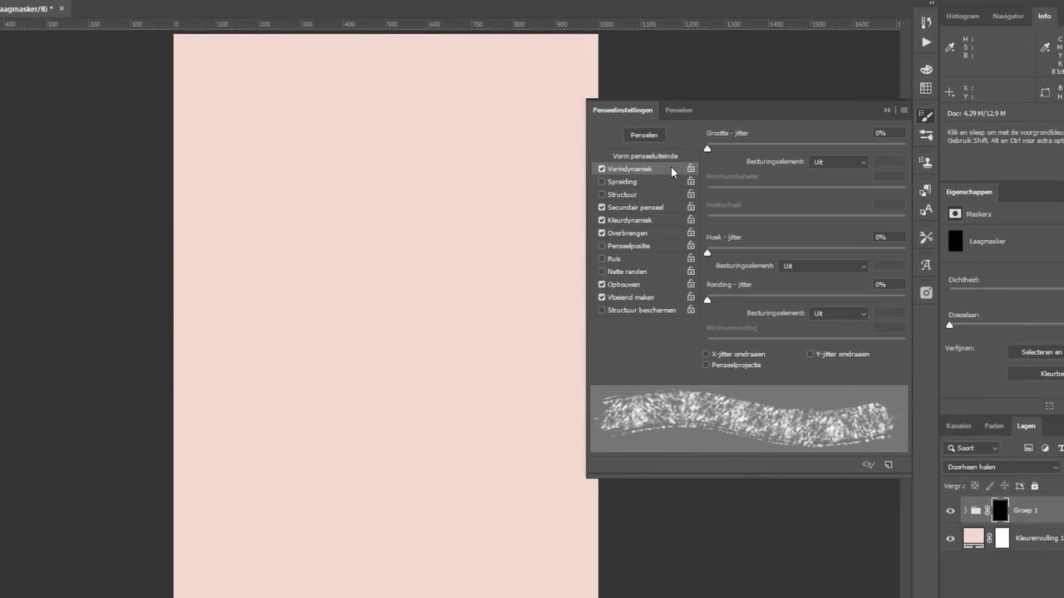
pyautogui.moveTo(754, 251); pyautogui.dragTo(829, 252)
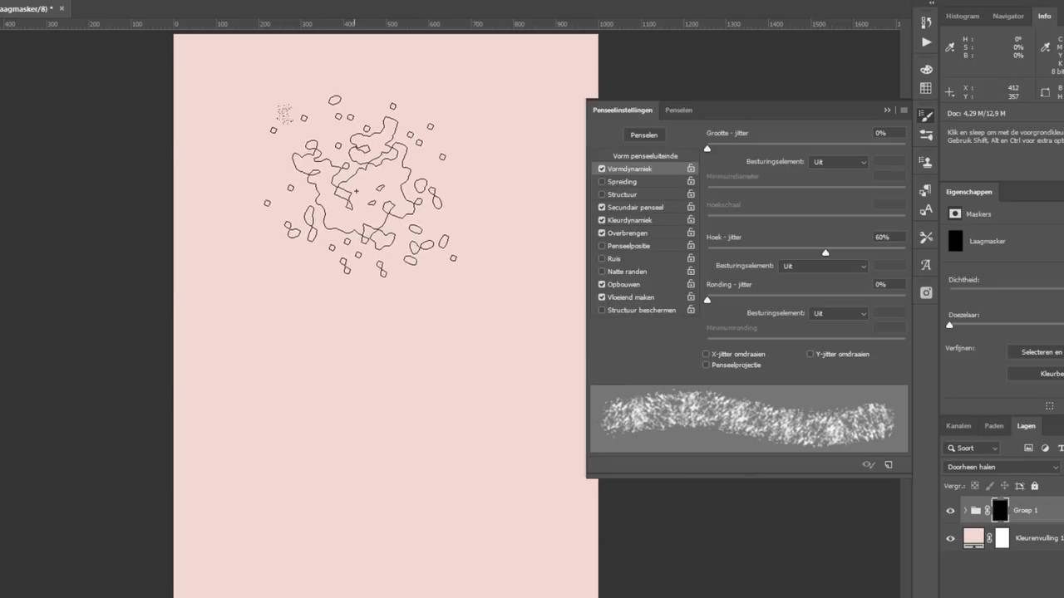
pyautogui.moveTo(376, 209); pyautogui.dragTo(380, 223)
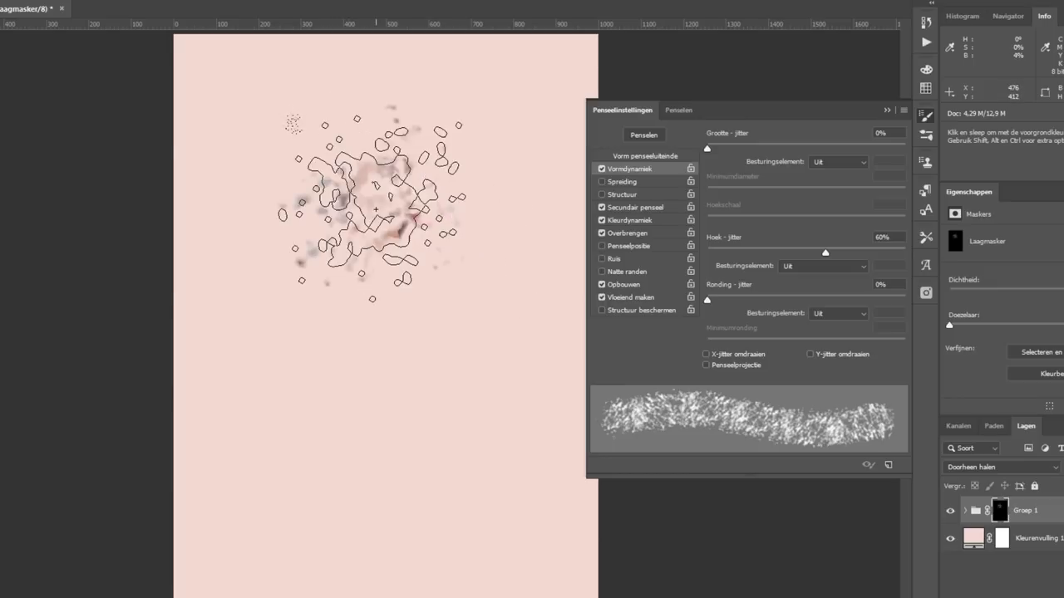
pyautogui.click(388, 497)
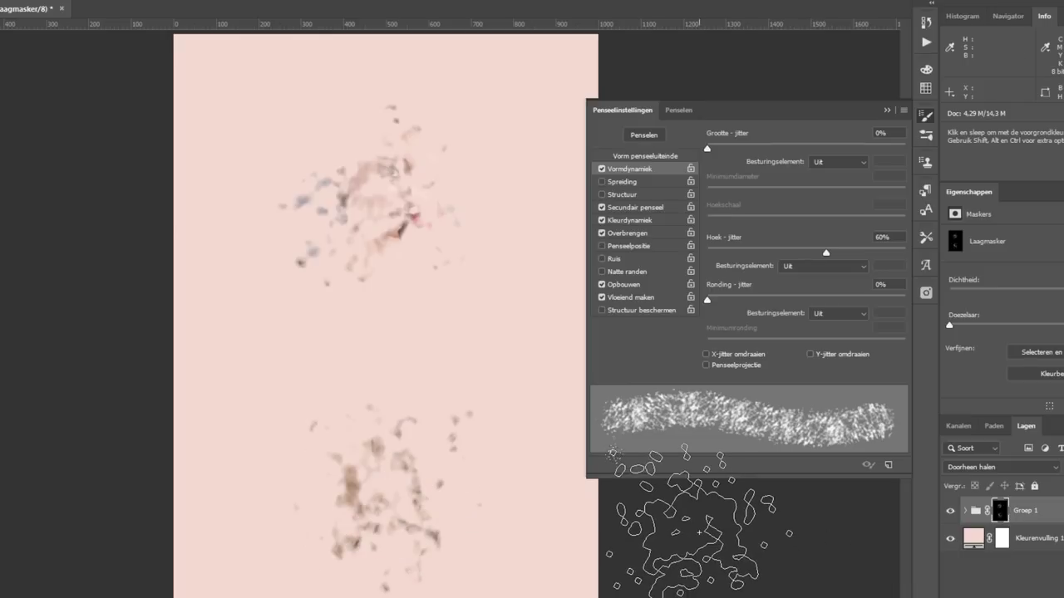
pyautogui.hotkey('ctrl', 'BackSpace')
# Step: Set angle jitter 74%, roundness jitter 23%, size jitter 20%, and paint in the upper portrait
pyautogui.moveTo(827, 253); pyautogui.dragTo(854, 253)
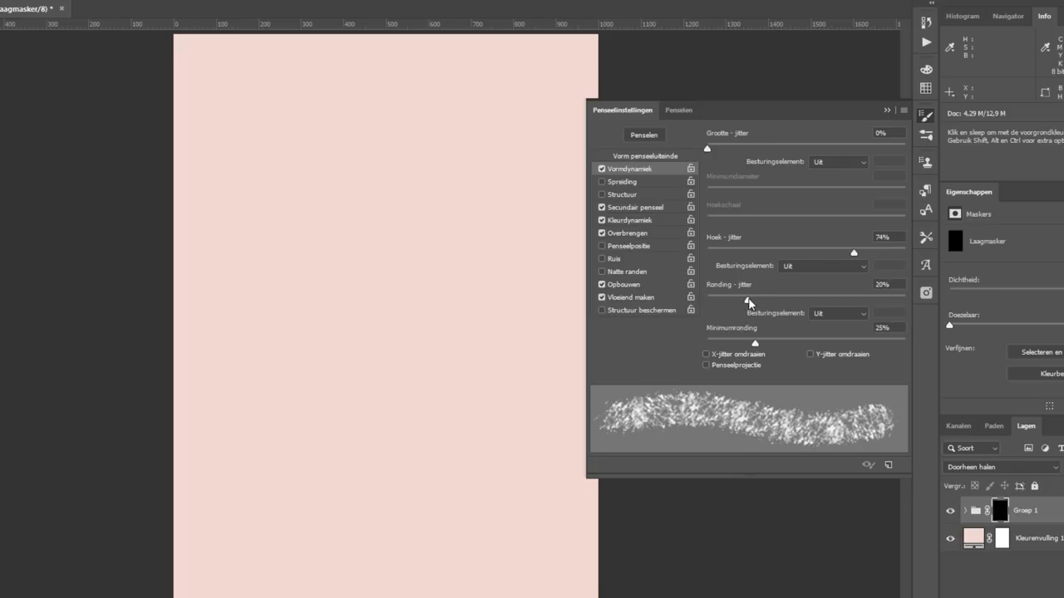
pyautogui.moveTo(736, 295); pyautogui.dragTo(753, 301)
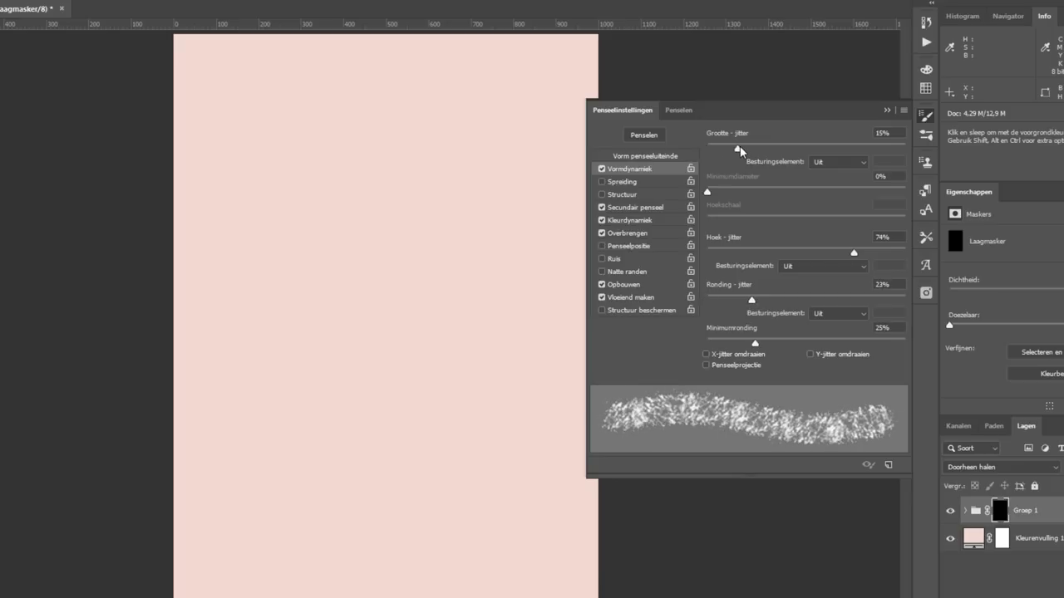
pyautogui.moveTo(740, 147); pyautogui.dragTo(747, 147)
pyautogui.moveTo(237, 85)
pyautogui.mouseDown()
pyautogui.moveTo(237, 191)
pyautogui.moveTo(380, 424)
pyautogui.moveTo(415, 538)
pyautogui.moveTo(374, 357)
pyautogui.moveTo(385, 312)
pyautogui.moveTo(355, 256)
pyautogui.moveTo(349, 212)
pyautogui.moveTo(399, 124)
pyautogui.moveTo(451, 131)
pyautogui.moveTo(463, 178)
pyautogui.moveTo(447, 218)
pyautogui.moveTo(467, 226)
pyautogui.mouseUp()
# Step: Paint white mask strokes over the chest and from above the head down the right side
pyautogui.moveTo(468, 330)
pyautogui.mouseDown()
pyautogui.moveTo(440, 394)
pyautogui.moveTo(449, 449)
pyautogui.moveTo(470, 158)
pyautogui.mouseUp()
pyautogui.moveTo(447, 112)
pyautogui.mouseDown()
pyautogui.moveTo(519, 117)
pyautogui.moveTo(556, 204)
pyautogui.moveTo(545, 423)
pyautogui.moveTo(565, 498)
pyautogui.moveTo(541, 532)
pyautogui.moveTo(482, 540)
pyautogui.moveTo(503, 523)
pyautogui.moveTo(582, 516)
pyautogui.moveTo(565, 241)
pyautogui.moveTo(524, 108)
pyautogui.moveTo(424, 158)
pyautogui.moveTo(457, 154)
pyautogui.moveTo(449, 162)
pyautogui.moveTo(474, 146)
pyautogui.mouseUp()
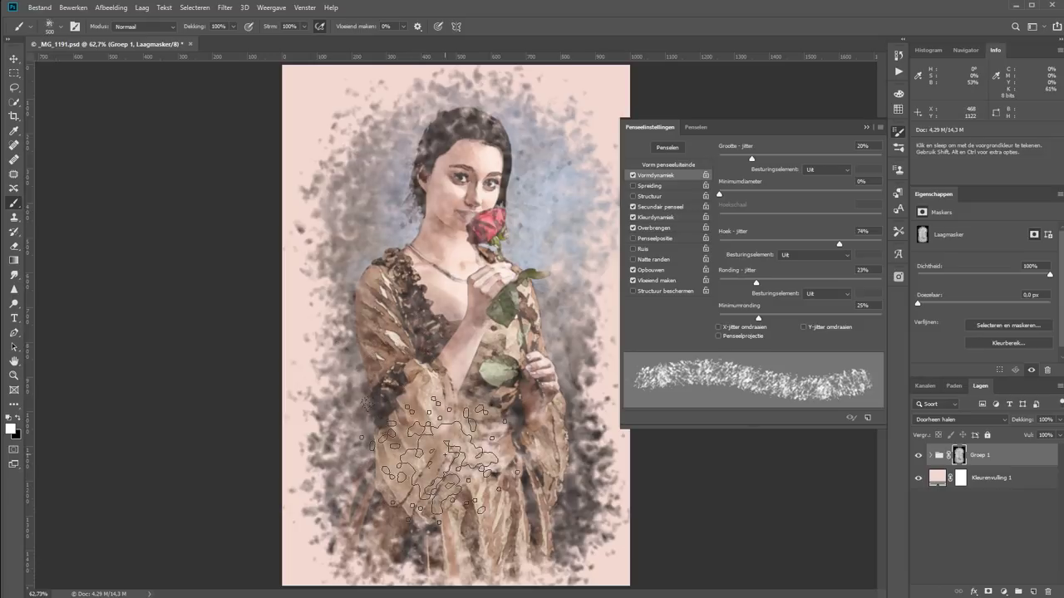
# Step: Switch the mask brush to the wirwarraster preset at 495 px
pyautogui.click(866, 128)
pyautogui.click(53, 32)
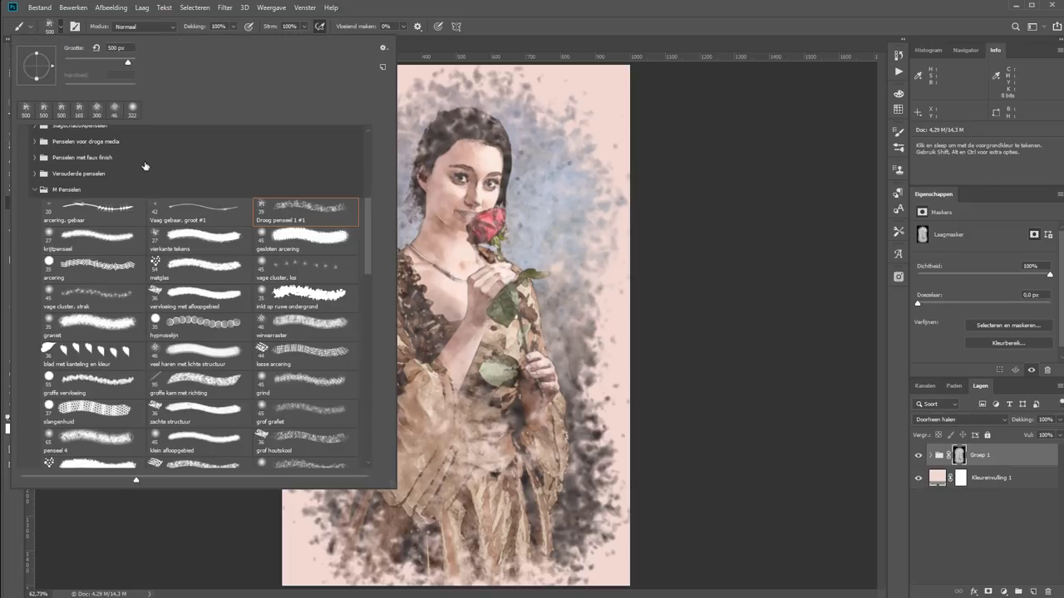
pyautogui.click(301, 330)
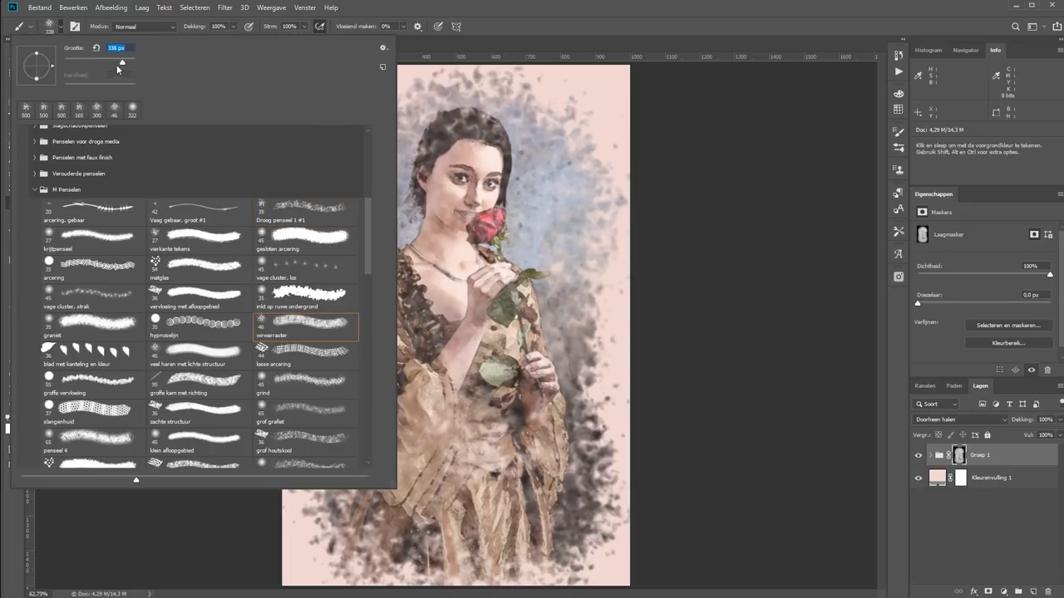
pyautogui.click(698, 98)
# Step: Enable Vormdynamiek on the brush with 40% angle jitter and 7% size jitter
pyautogui.click(231, 7)
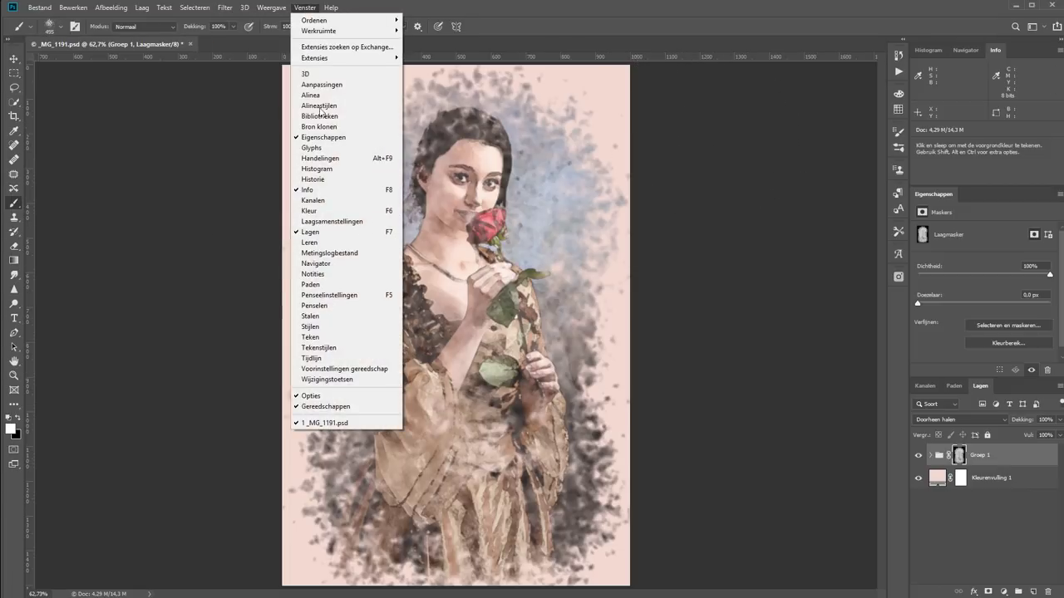
pyautogui.click(344, 295)
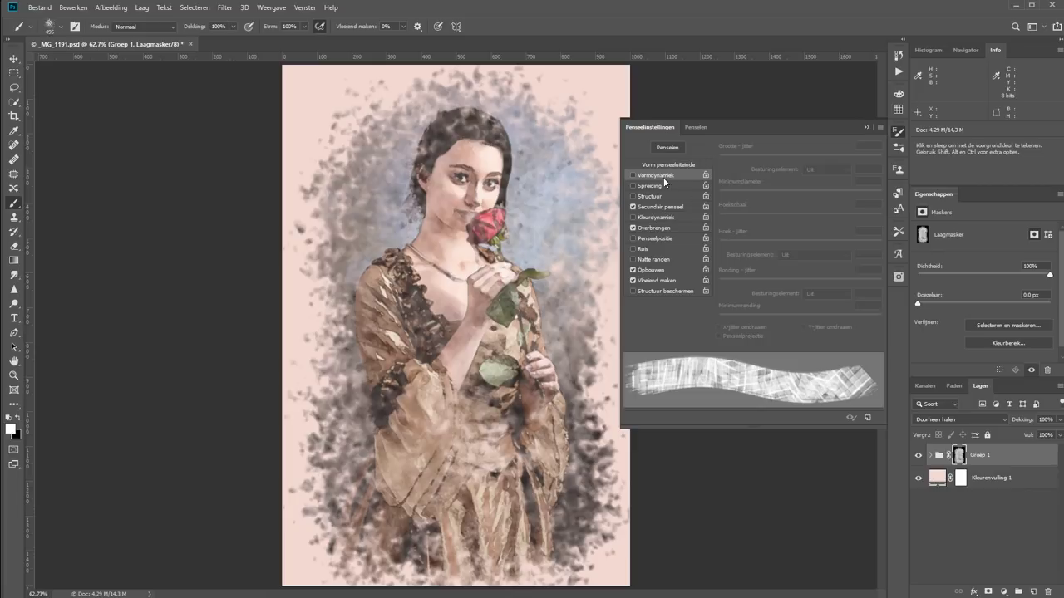
pyautogui.click(633, 176)
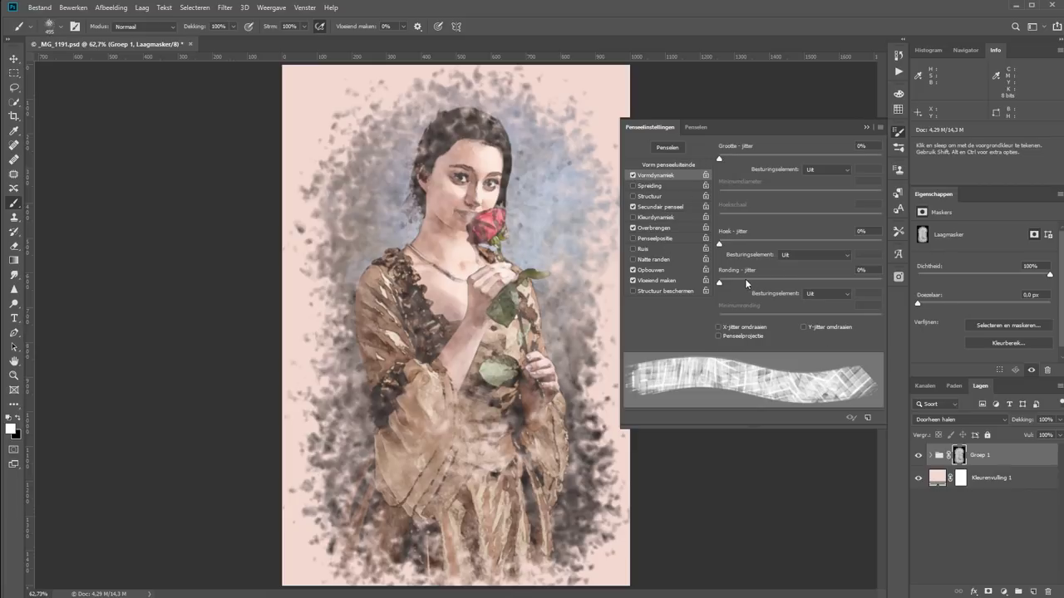
pyautogui.moveTo(748, 241); pyautogui.dragTo(785, 244)
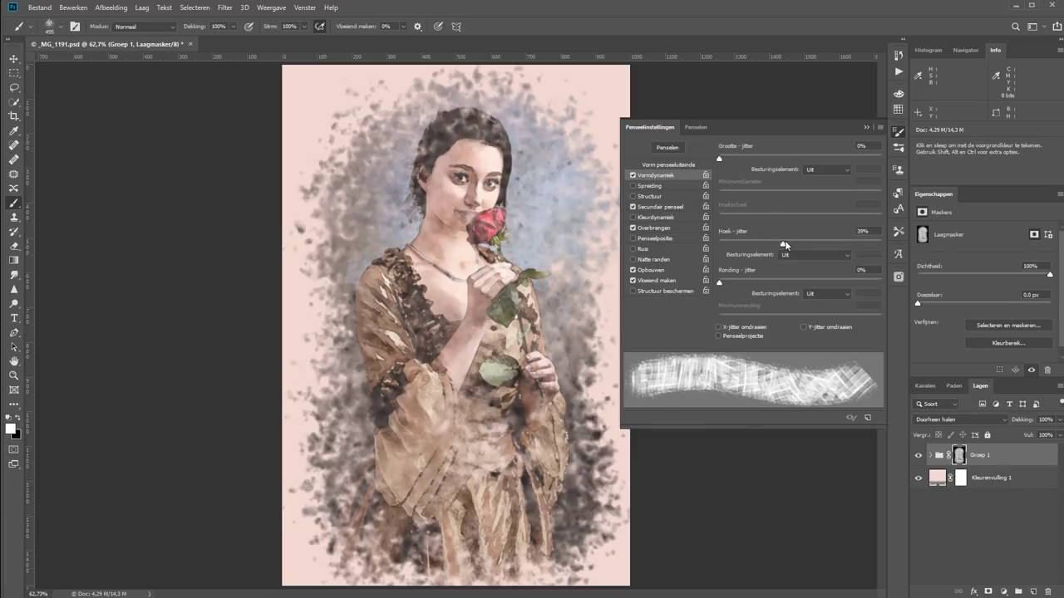
pyautogui.moveTo(720, 158); pyautogui.dragTo(730, 158)
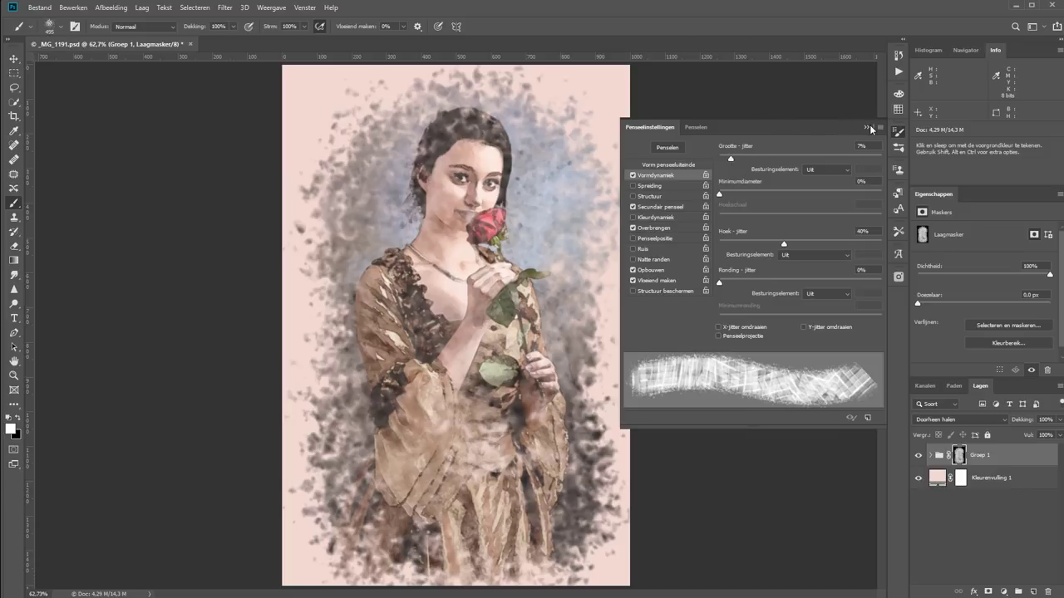
pyautogui.click(867, 129)
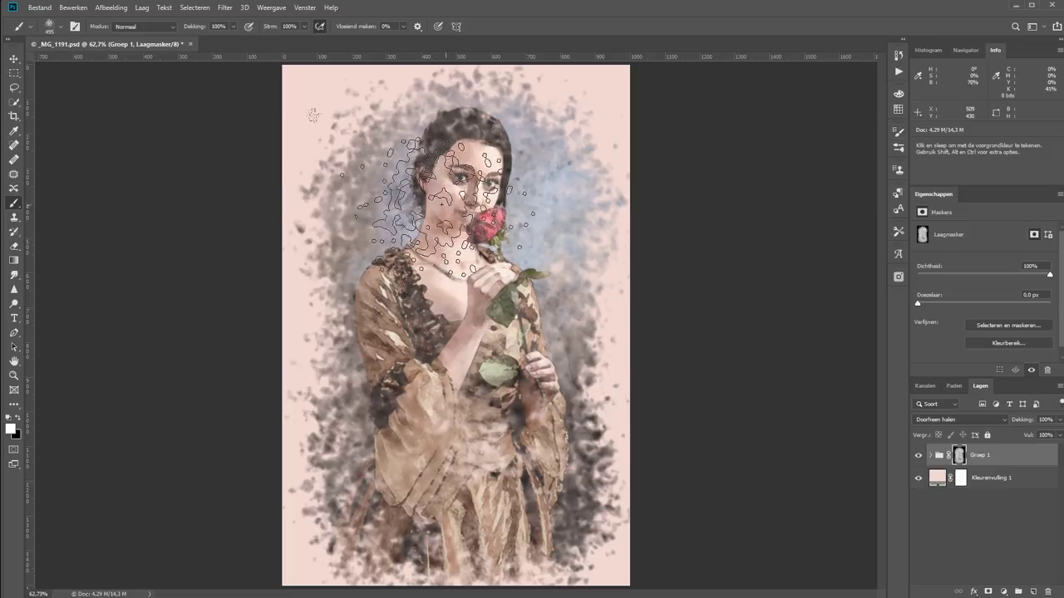
# Step: Set brush Dekking to 50% and paint the mask around the face and shoulder
pyautogui.moveTo(192, 27); pyautogui.dragTo(169, 32)
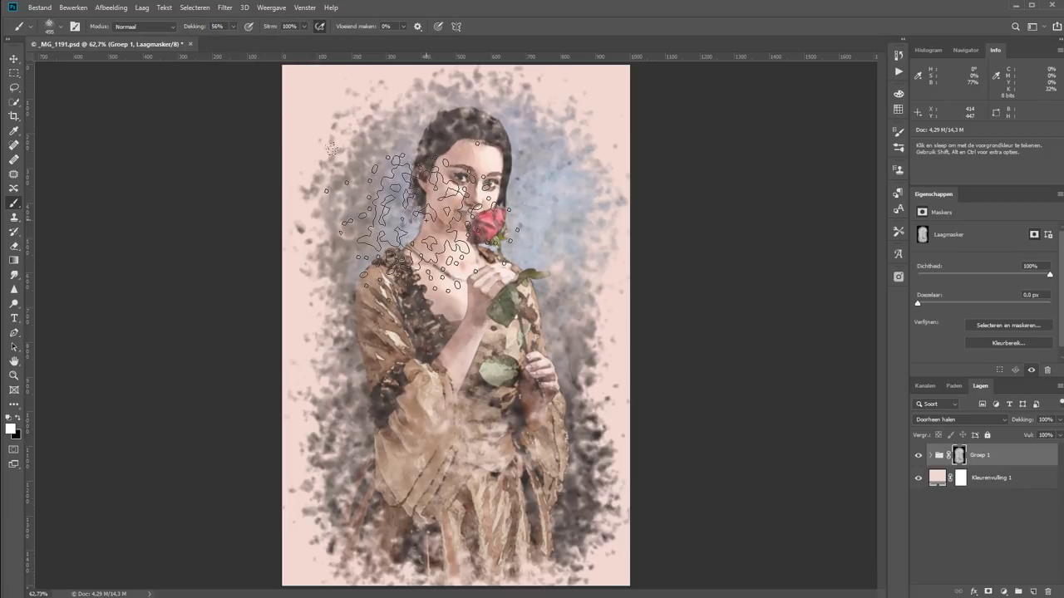
pyautogui.moveTo(382, 191)
pyautogui.mouseDown()
pyautogui.moveTo(399, 179)
pyautogui.moveTo(362, 250)
pyautogui.moveTo(390, 498)
pyautogui.moveTo(540, 515)
pyautogui.moveTo(553, 490)
pyautogui.moveTo(552, 241)
pyautogui.moveTo(540, 204)
pyautogui.moveTo(573, 108)
pyautogui.moveTo(540, 208)
pyautogui.moveTo(457, 149)
pyautogui.moveTo(407, 179)
pyautogui.moveTo(366, 258)
pyautogui.moveTo(396, 328)
pyautogui.moveTo(374, 391)
pyautogui.moveTo(432, 532)
pyautogui.moveTo(533, 455)
pyautogui.mouseUp()
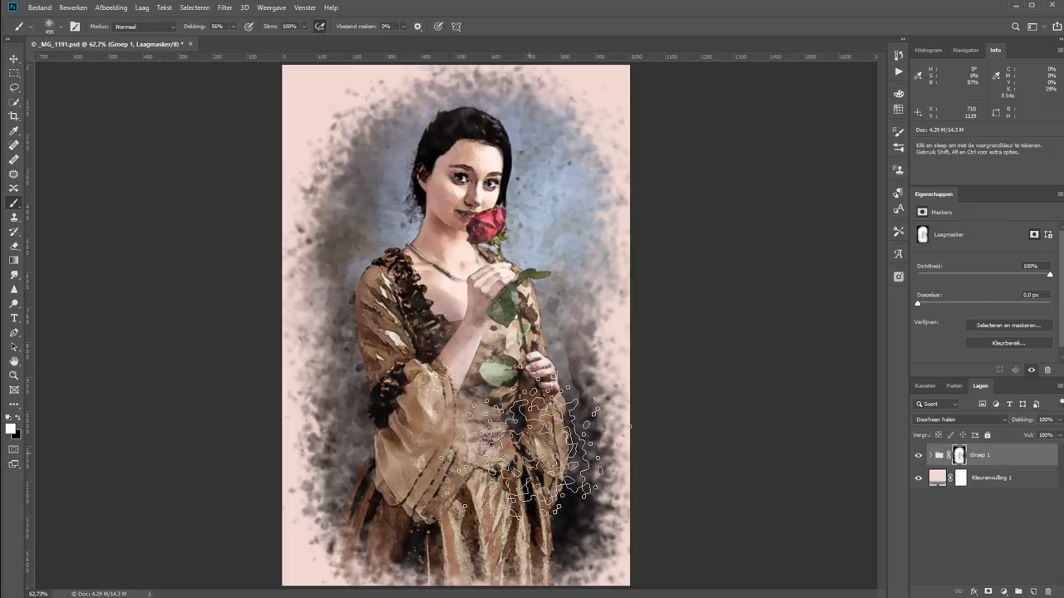
# Step: Switch to the Zacht rond soft brush and paint one vertical stroke down the figure's centre
pyautogui.click(61, 29)
pyautogui.scroll(2, 370, 209)
pyautogui.scroll(2, 370, 209)
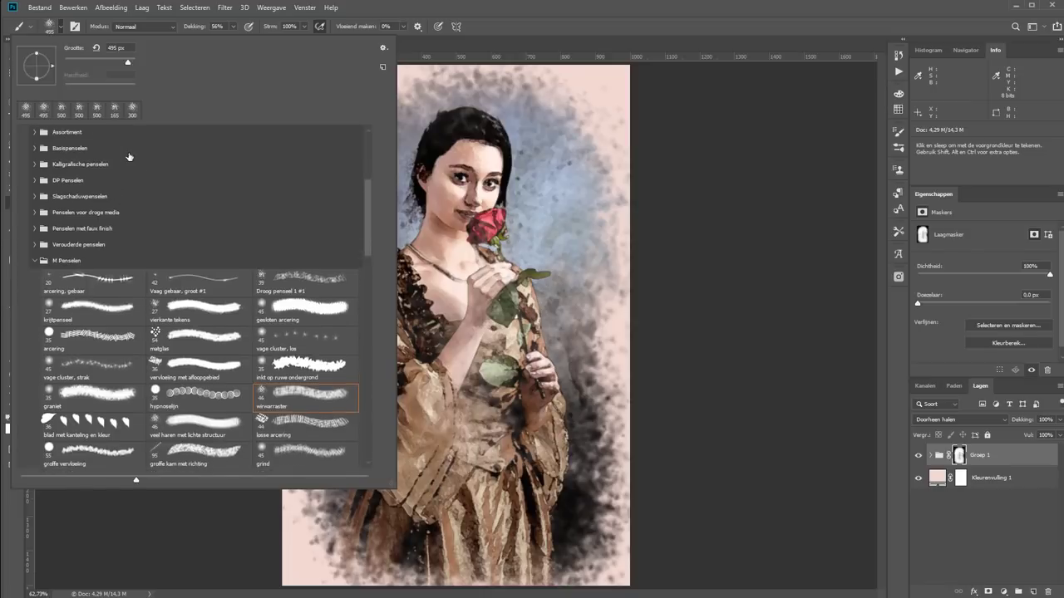
pyautogui.scroll(2, 371, 209)
pyautogui.scroll(3, 364, 161)
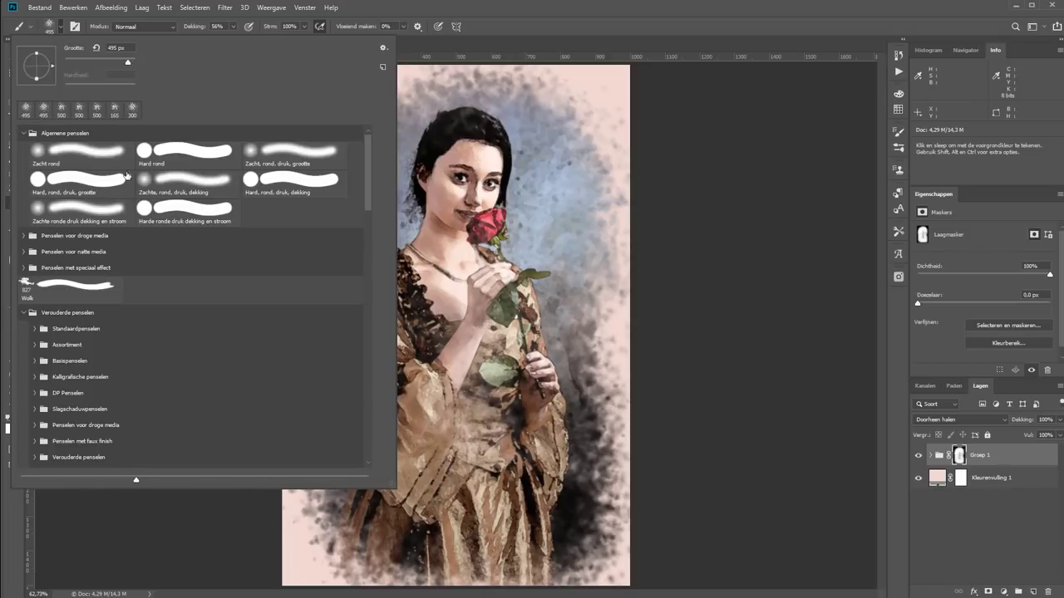
pyautogui.click(46, 151)
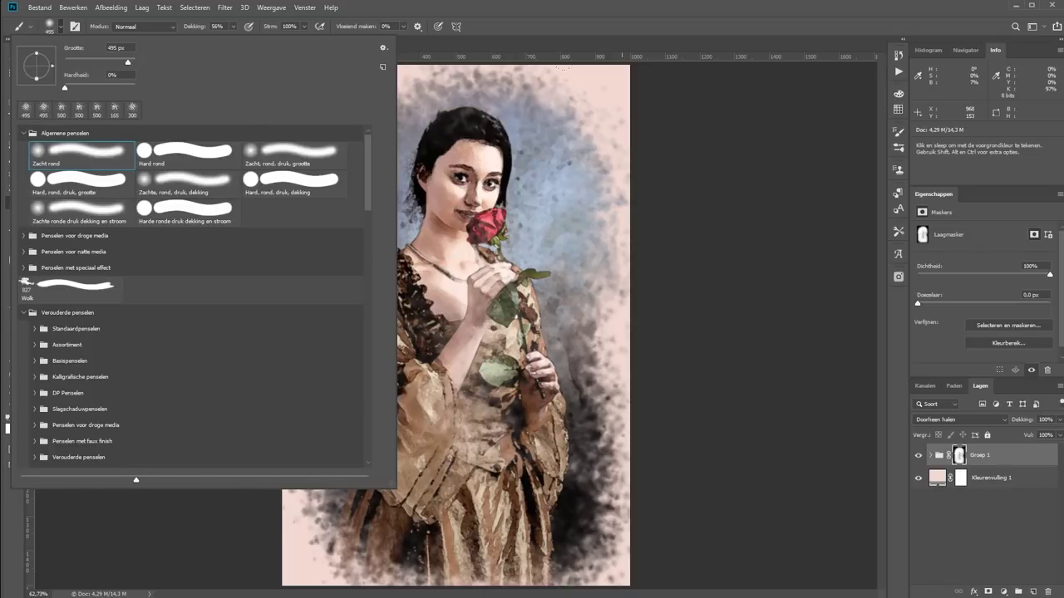
pyautogui.click(748, 181)
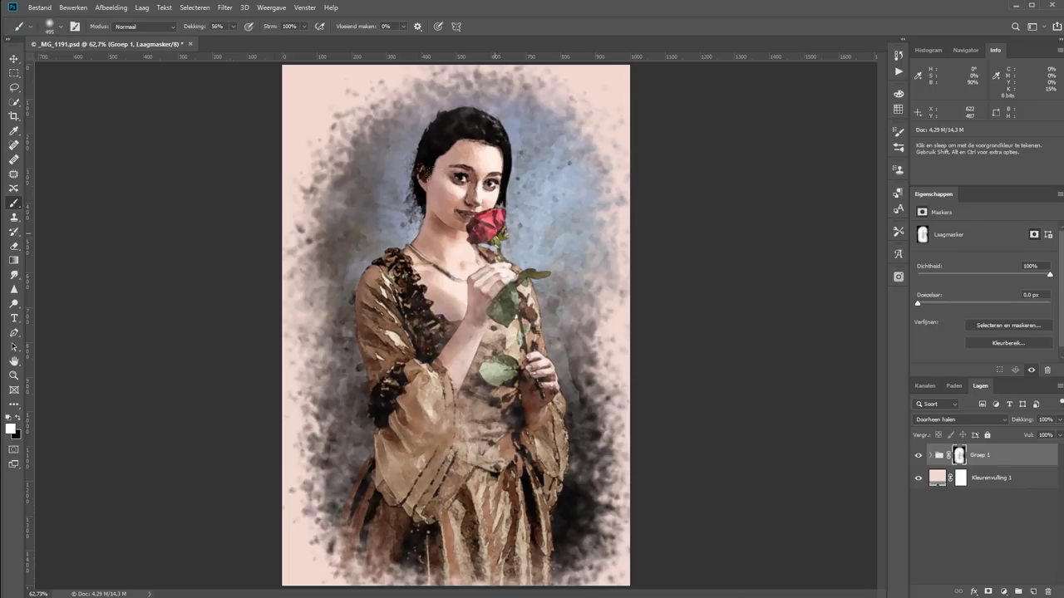
pyautogui.moveTo(480, 187); pyautogui.dragTo(480, 487)
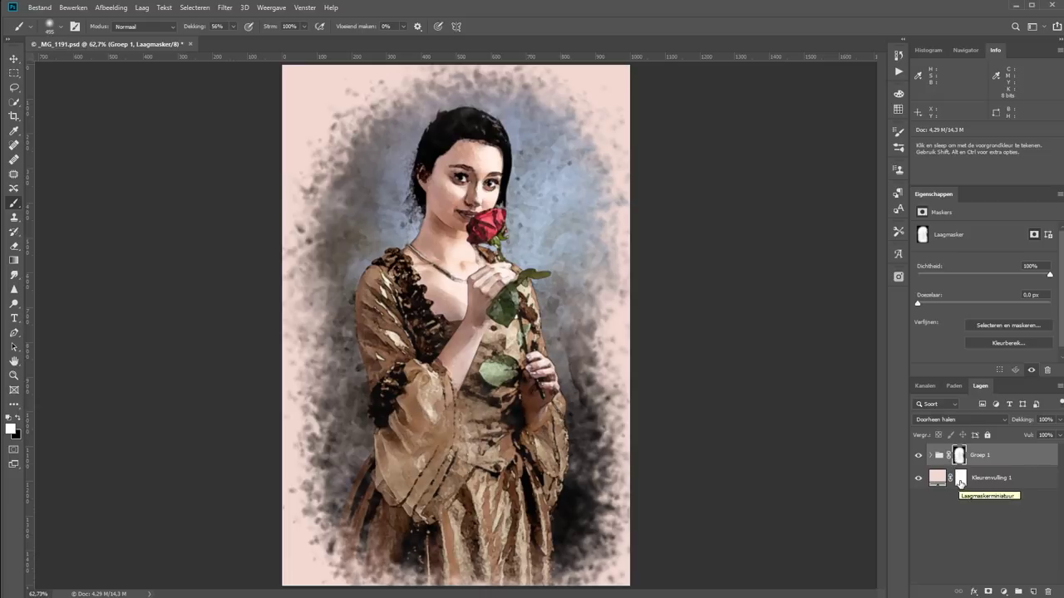
pyautogui.keyDown('alt'); pyautogui.click(959, 457); pyautogui.keyUp('alt')
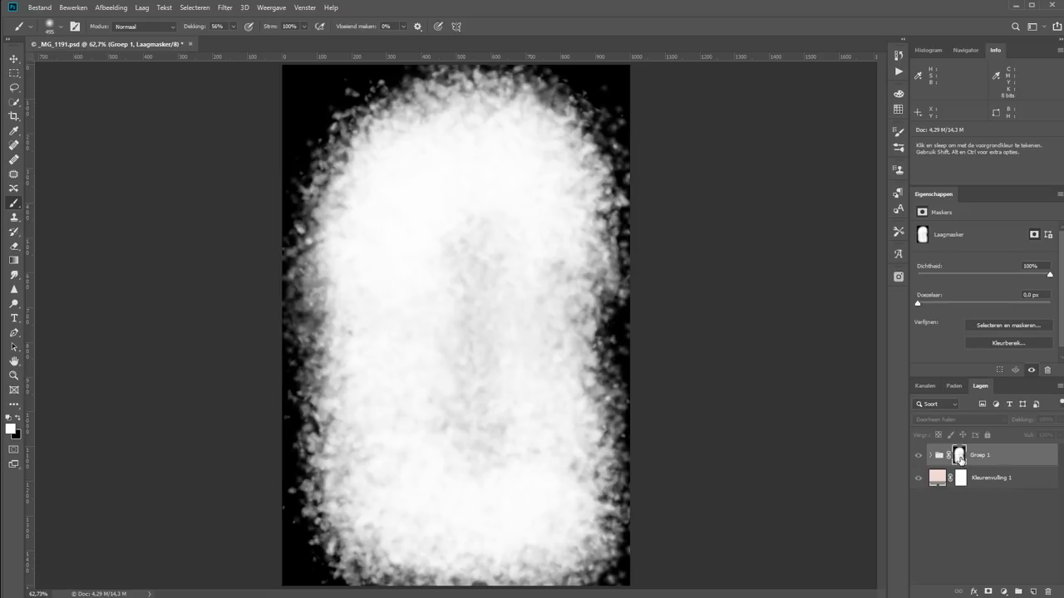
pyautogui.click(938, 456)
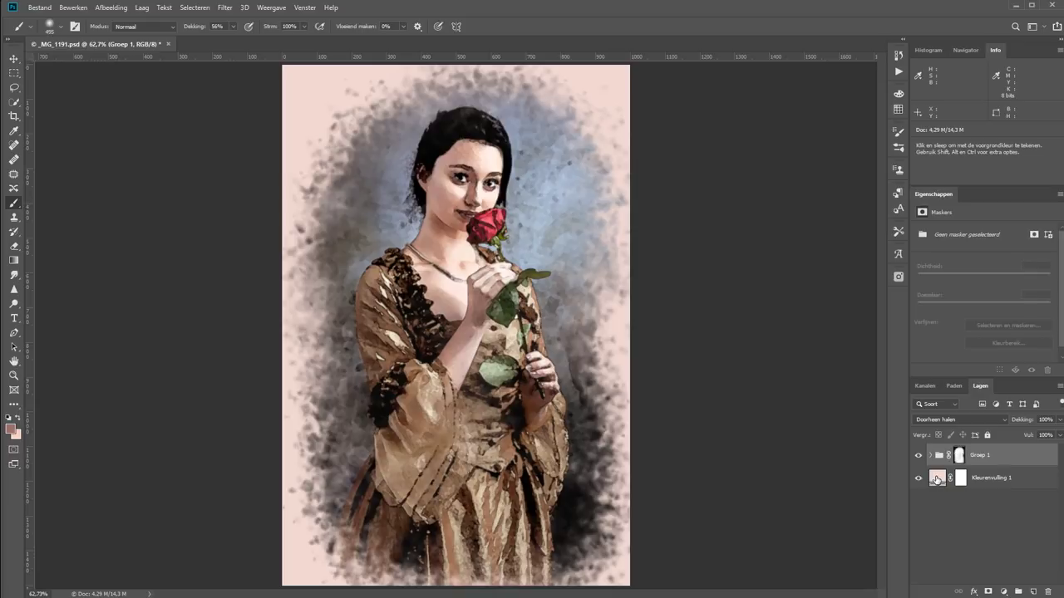
# Step: Recolour the Kleurenvulling 1 fill to a pale cream, around hex f2e5c8
pyautogui.doubleClick(936, 480)
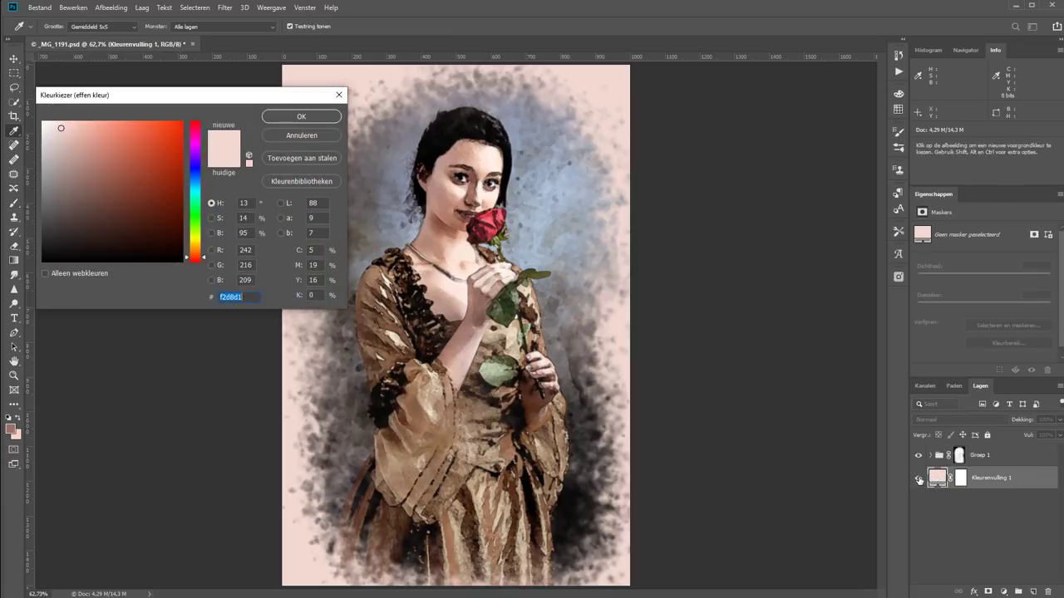
pyautogui.moveTo(202, 254); pyautogui.dragTo(203, 249)
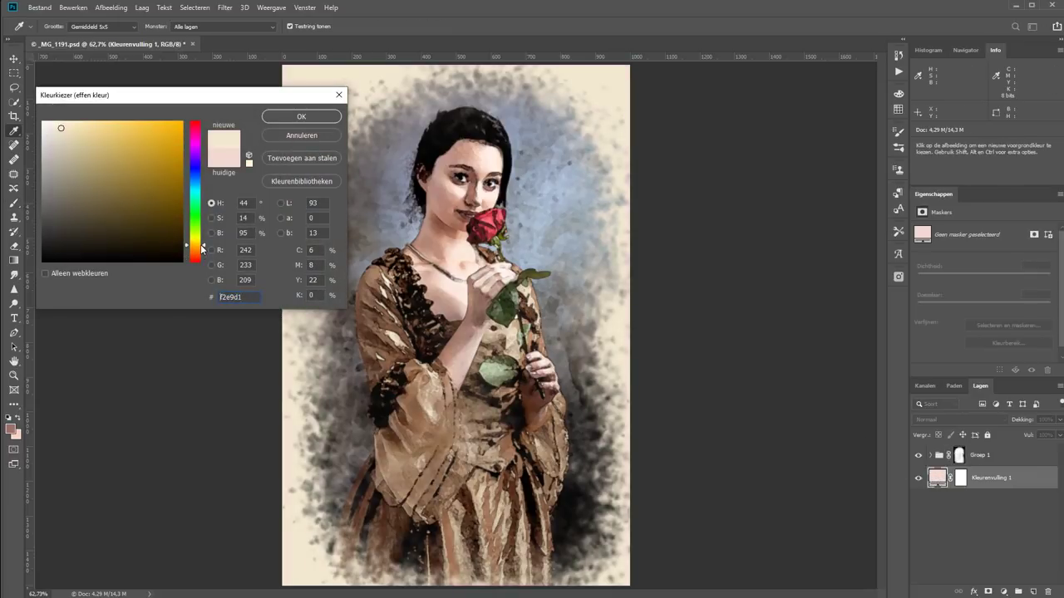
pyautogui.moveTo(53, 154); pyautogui.dragTo(66, 125)
pyautogui.moveTo(66, 125); pyautogui.dragTo(65, 128)
pyautogui.click(302, 117)
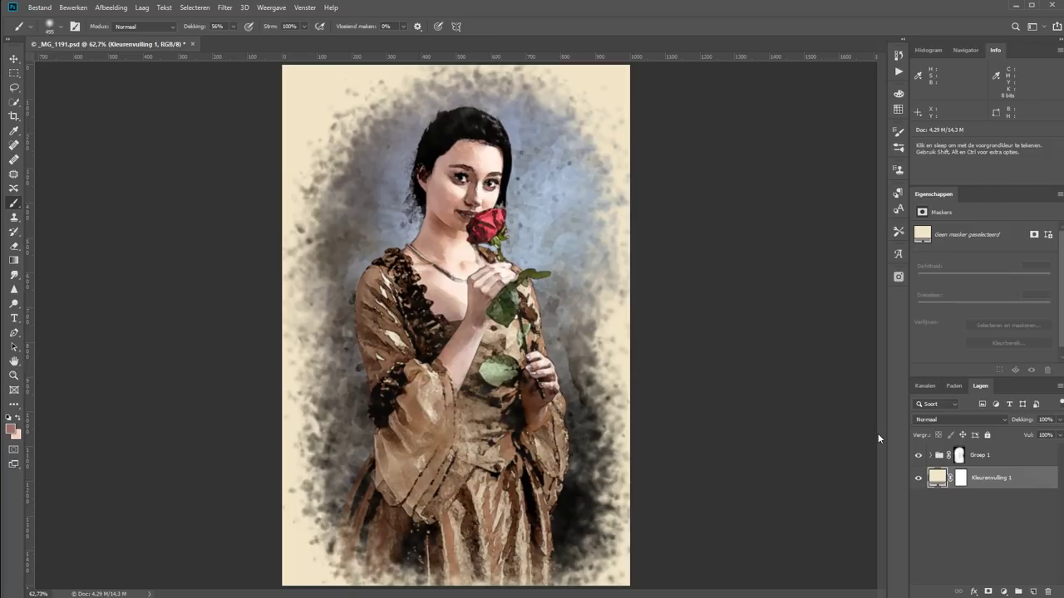